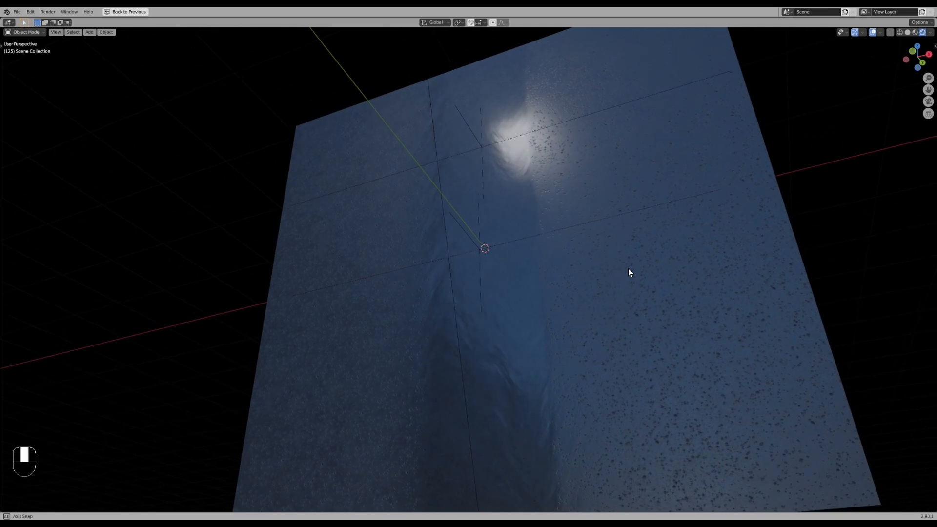
# - Play back the animation and orbit around the plane to examine the finished material effect
pyautogui.moveTo(621, 262); pyautogui.dragTo(618, 267, button='middle')
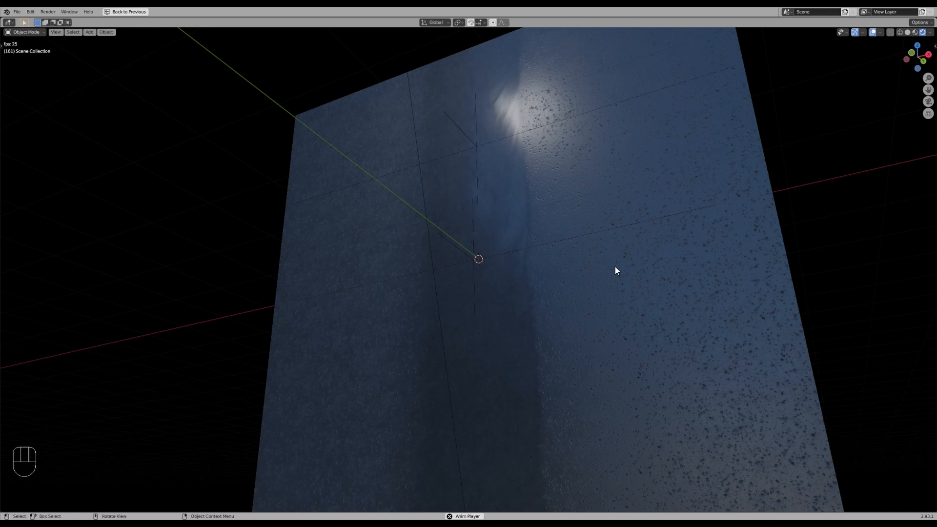
pyautogui.moveTo(598, 281); pyautogui.dragTo(659, 254, button='middle')
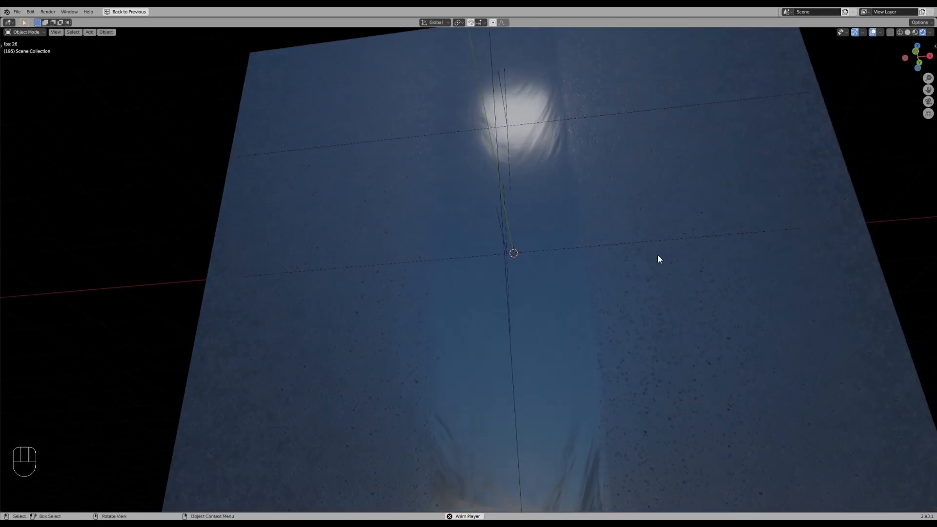
pyautogui.moveTo(554, 259); pyautogui.dragTo(585, 260, button='middle')
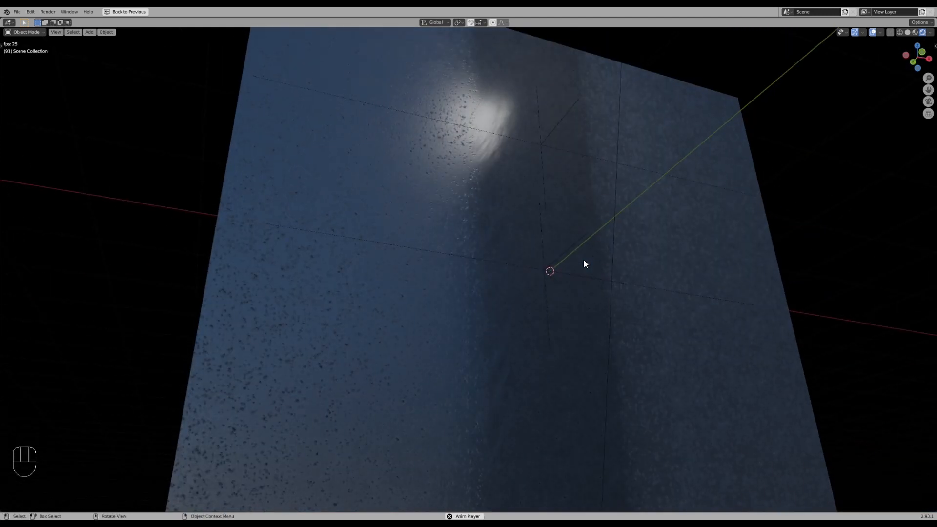
pyautogui.moveTo(607, 274); pyautogui.dragTo(601, 276, button='middle')
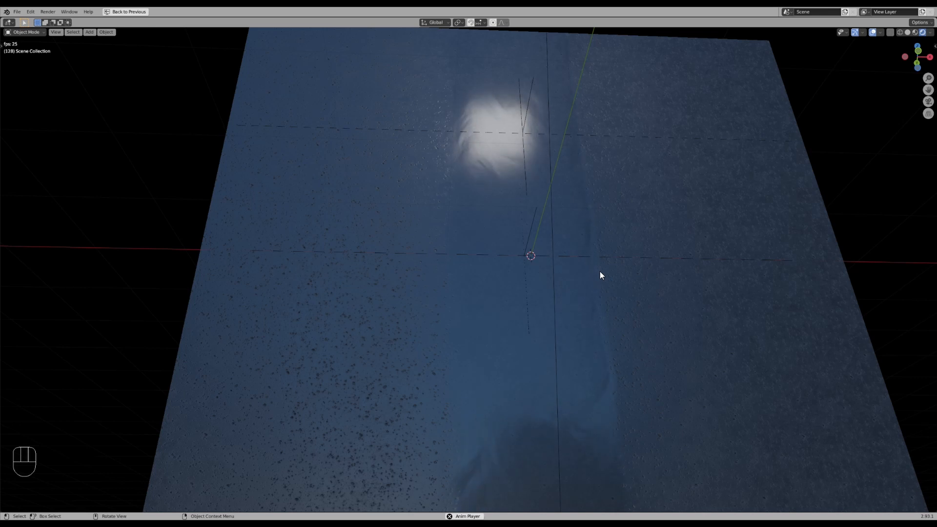
pyautogui.moveTo(600, 272); pyautogui.dragTo(605, 274, button='middle')
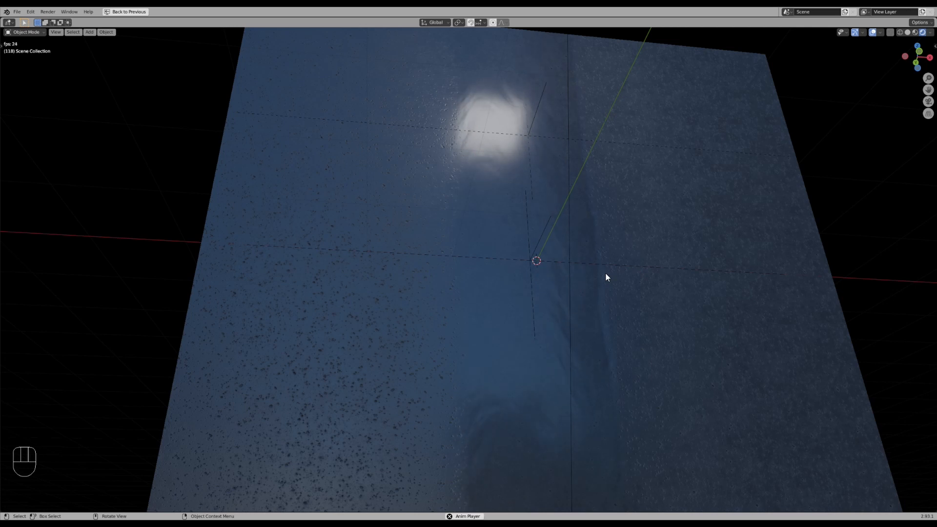
pyautogui.moveTo(701, 297); pyautogui.dragTo(688, 296, button='middle')
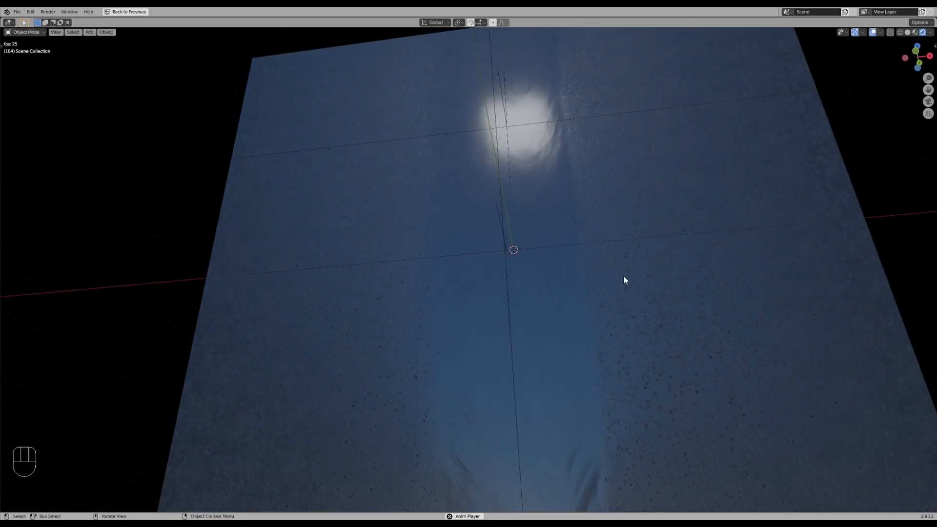
pyautogui.press('Escape')
pyautogui.hotkey('ctrl', 'space')
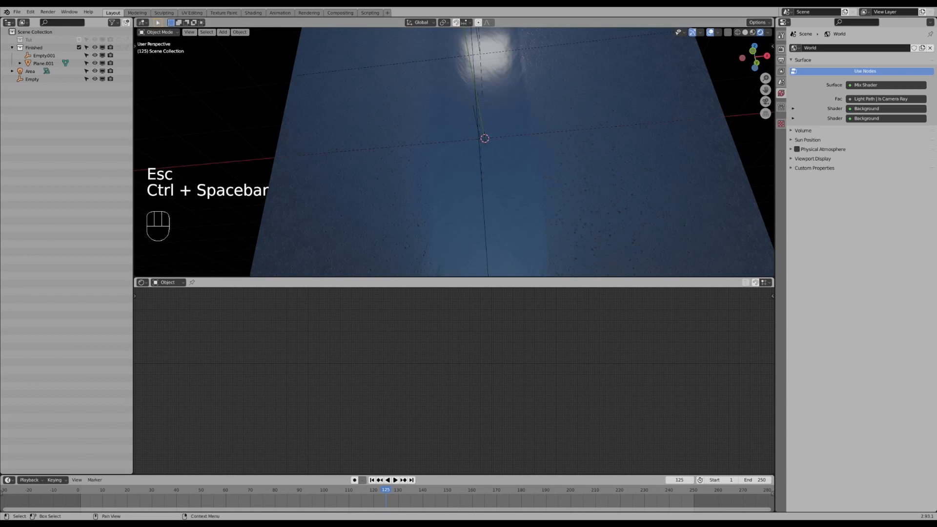
# - Exclude the Finished collection and enable the Tut collection, selecting its plane to show its material nodes
pyautogui.click(78, 46)
pyautogui.click(79, 41)
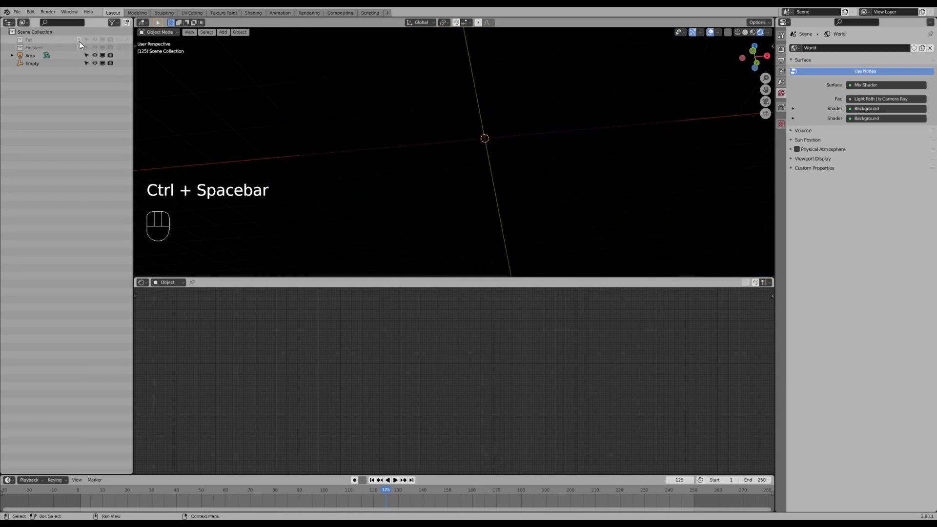
pyautogui.moveTo(425, 123)
pyautogui.mouseDown(button='middle')
pyautogui.moveTo(474, 148)
pyautogui.moveTo(465, 130)
pyautogui.mouseUp(button='middle')
pyautogui.hotkey('ctrl', 'space')
pyautogui.scroll(-2, 490, 156)
pyautogui.moveTo(509, 209); pyautogui.dragTo(496, 205, button='middle')
pyautogui.hotkey('ctrl', 'space')
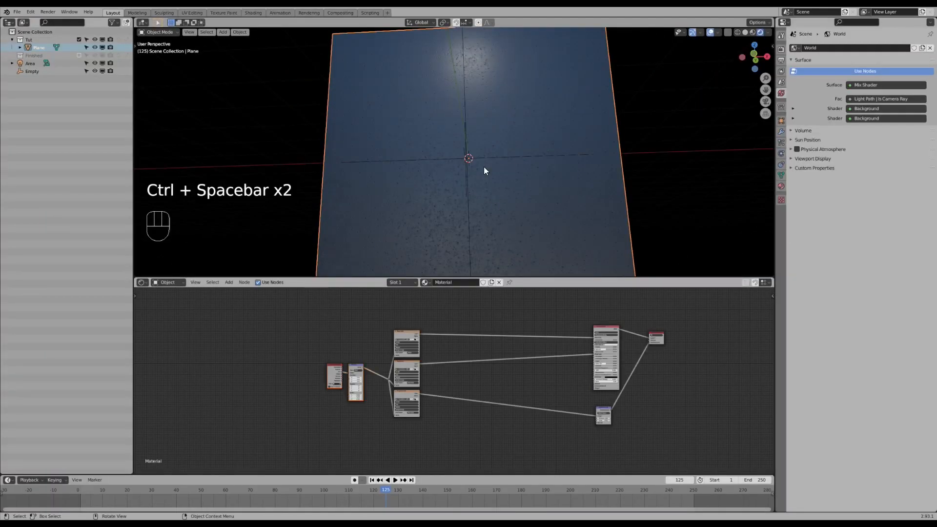
# - Box-select all the material nodes and move them further right in the node editor
pyautogui.press('a')
pyautogui.press('a')
pyautogui.press('b')
pyautogui.moveTo(291, 330); pyautogui.dragTo(427, 430)
pyautogui.press('g')
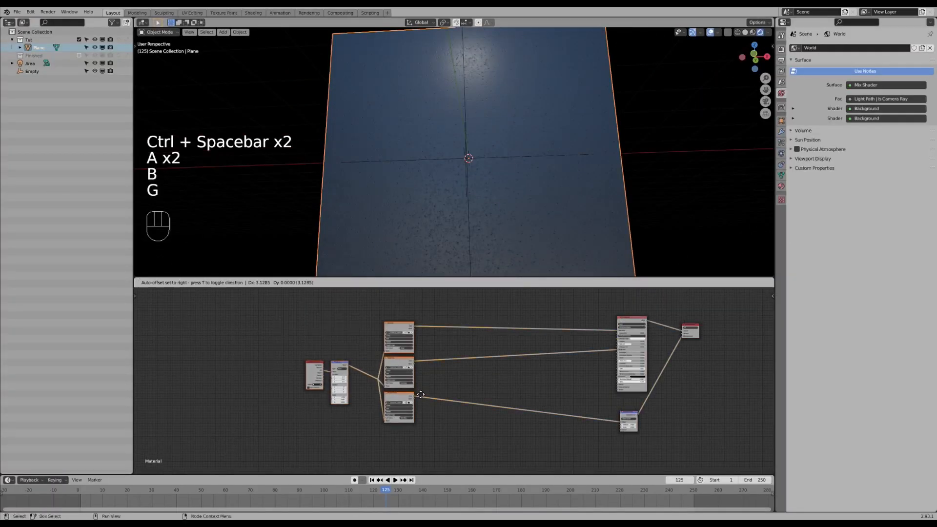
pyautogui.scroll(1, 513, 322)
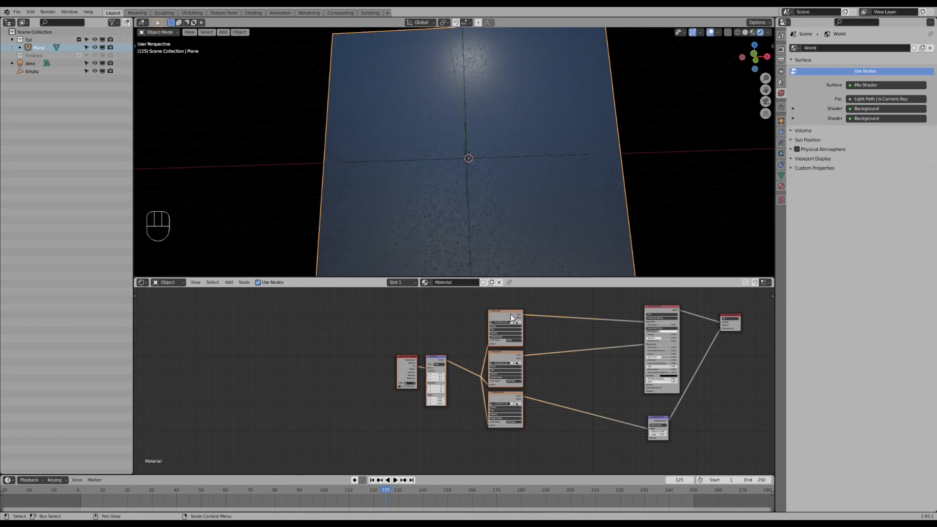
pyautogui.moveTo(540, 328); pyautogui.dragTo(497, 341, button='middle')
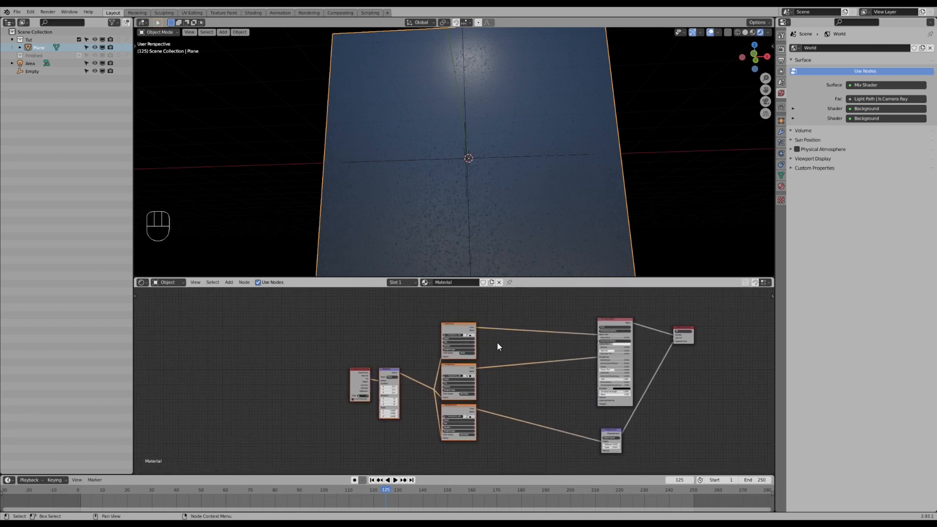
# - Deselect the nodes and enlarge the node editor area slightly
pyautogui.click(30, 11)
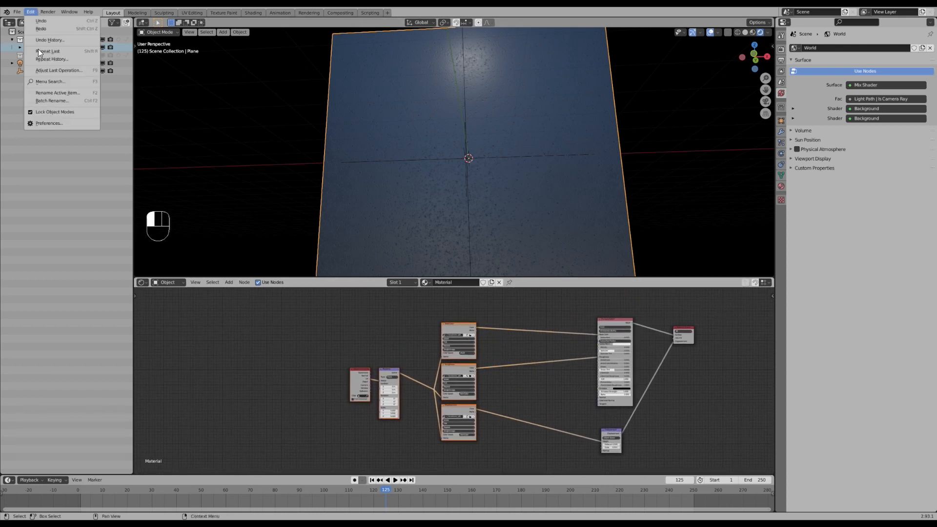
pyautogui.click(52, 123)
pyautogui.click(567, 306)
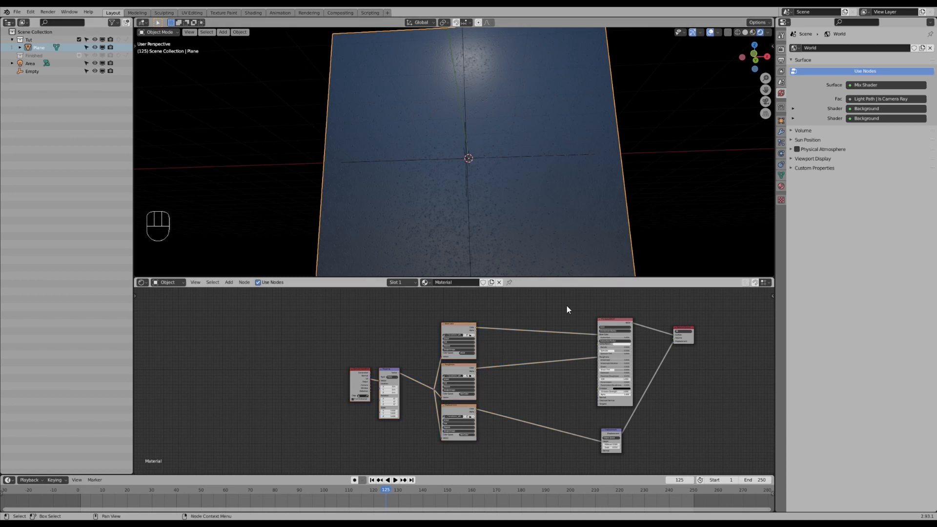
pyautogui.moveTo(562, 277); pyautogui.dragTo(564, 265)
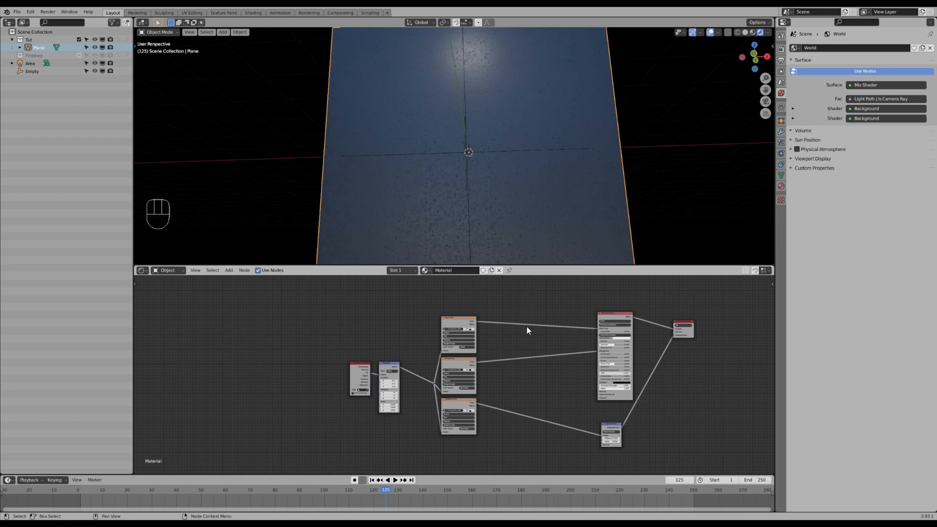
pyautogui.scroll(2, 526, 342)
pyautogui.scroll(-2, 528, 359)
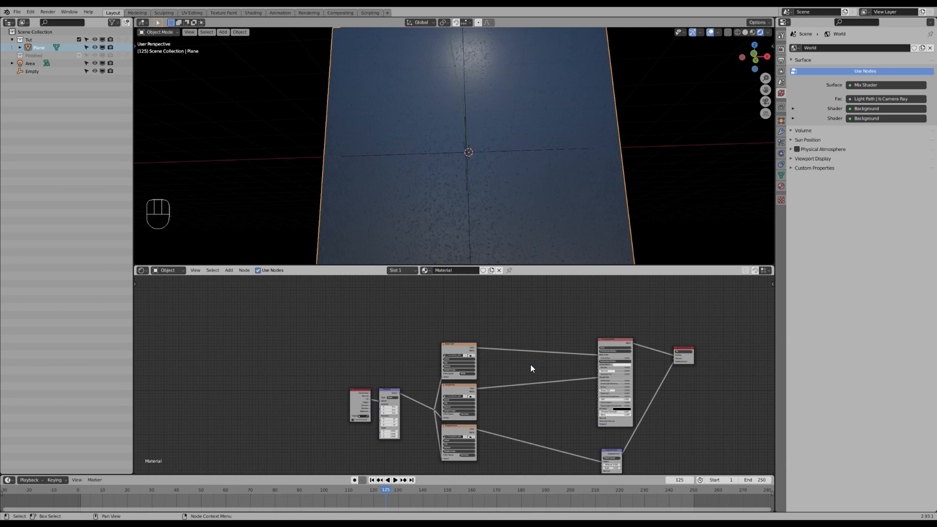
# - Delete the empty object at the center of the plane
pyautogui.click(464, 344)
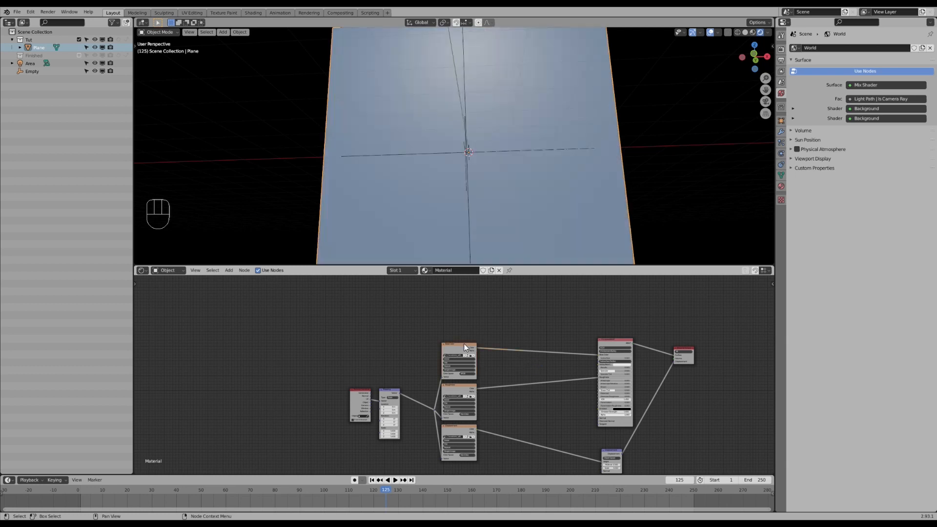
pyautogui.moveTo(501, 311); pyautogui.dragTo(500, 323, button='middle')
pyautogui.scroll(-3, 499, 191)
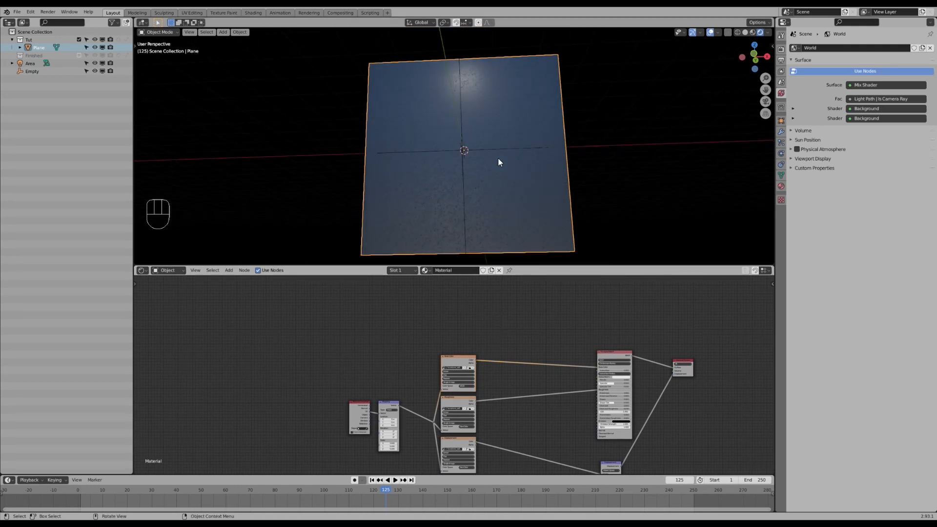
pyautogui.moveTo(464, 149)
pyautogui.mouseDown(button='middle')
pyautogui.moveTo(462, 163)
pyautogui.moveTo(472, 165)
pyautogui.mouseUp(button='middle')
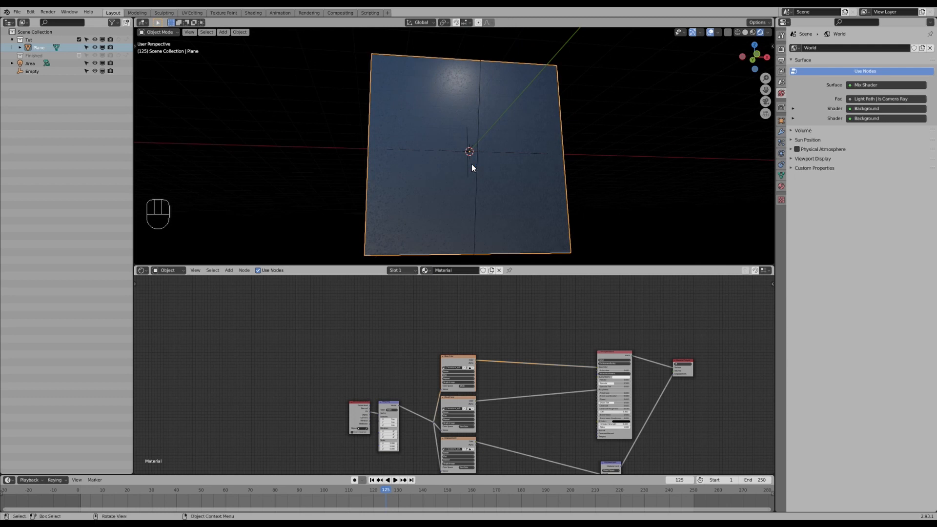
pyautogui.scroll(2, 472, 165)
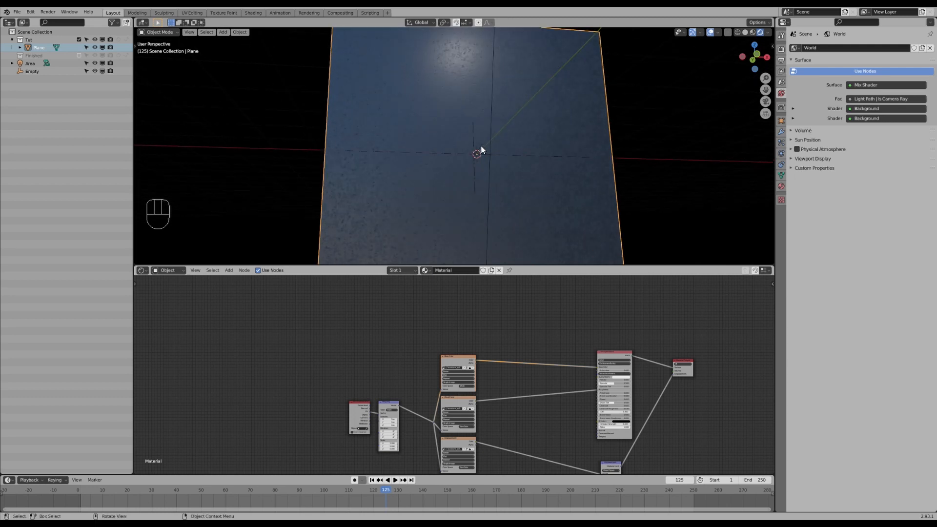
pyautogui.click(481, 145)
pyautogui.press('x')
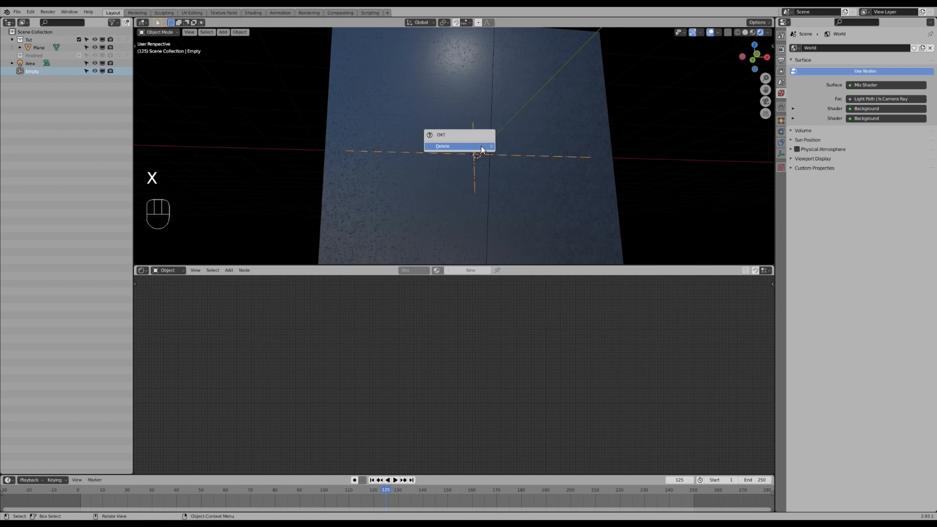
pyautogui.click(481, 146)
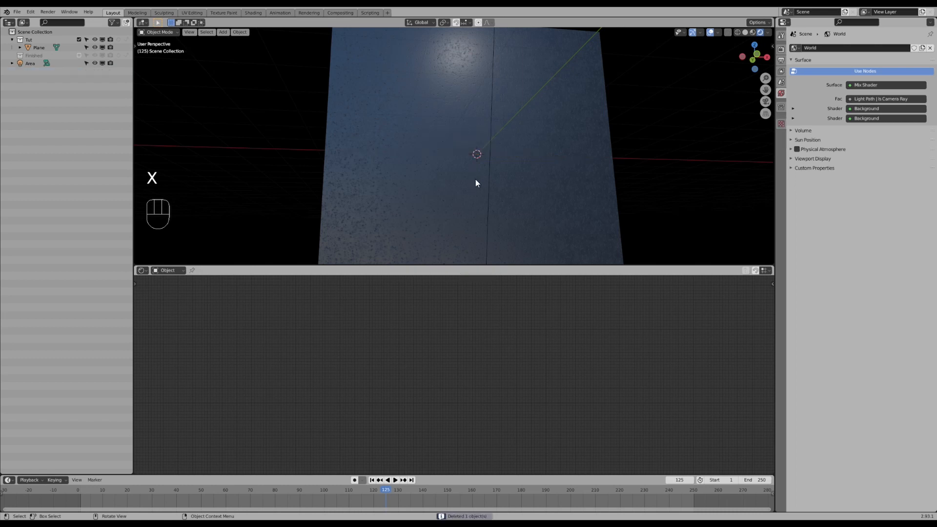
pyautogui.click(479, 110)
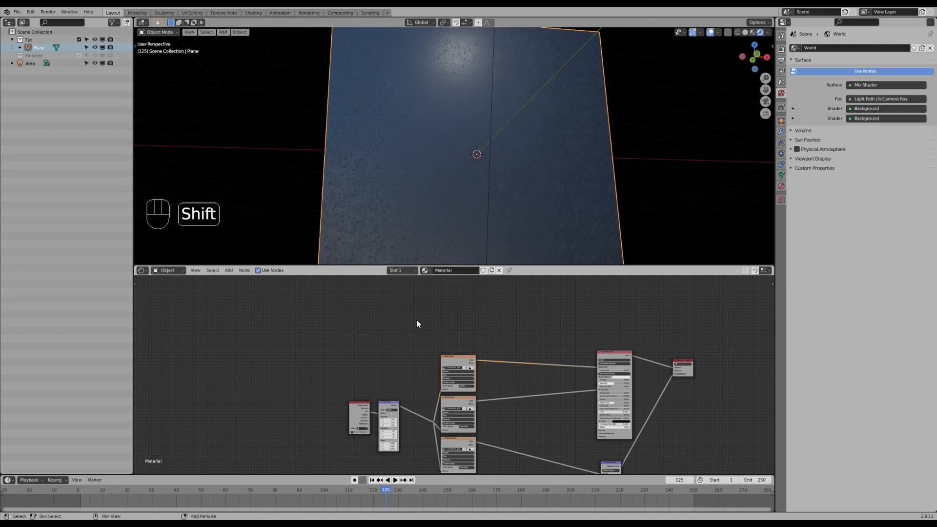
pyautogui.hotkey('shift', 'a')
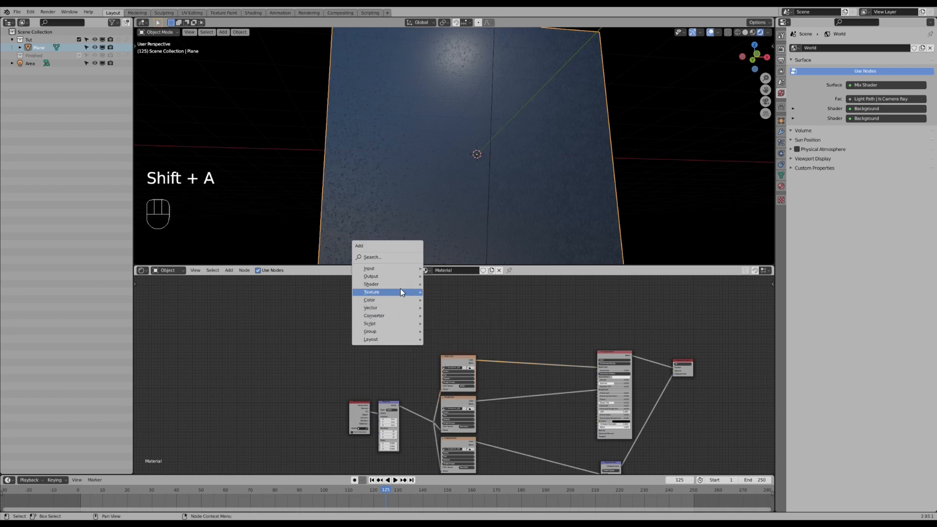
pyautogui.moveTo(400, 292)
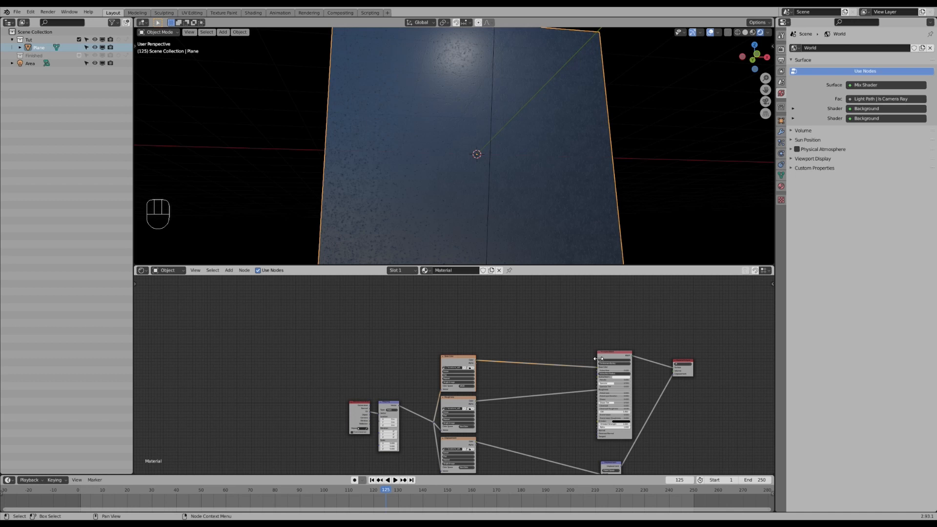
pyautogui.moveTo(498, 345); pyautogui.dragTo(503, 339, button='middle')
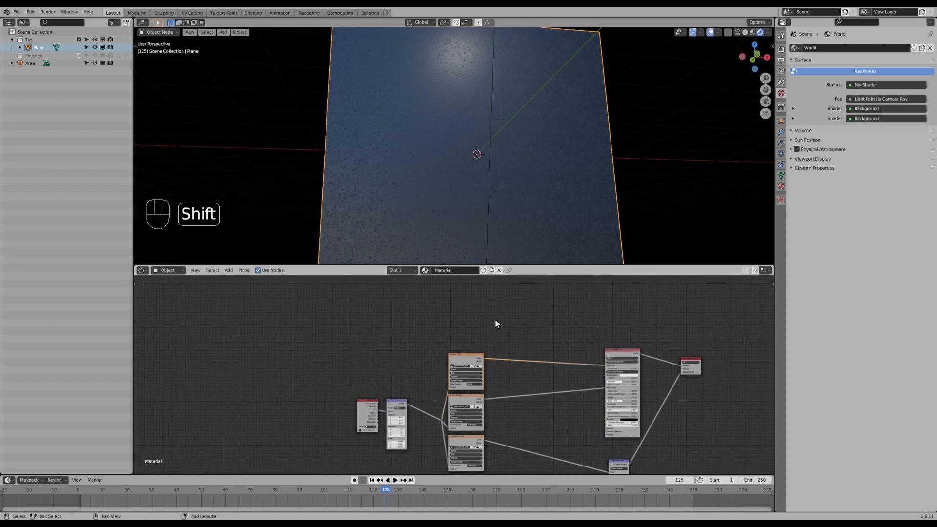
pyautogui.hotkey('shift', 'a')
pyautogui.moveTo(484, 319)
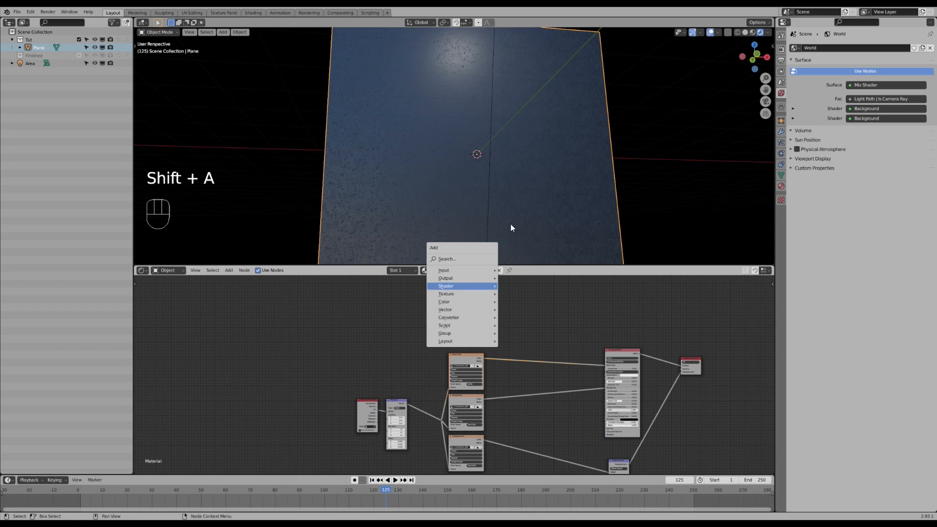
# - Add a Plain Axes empty at the center of the plane
pyautogui.hotkey('shift', 'a')
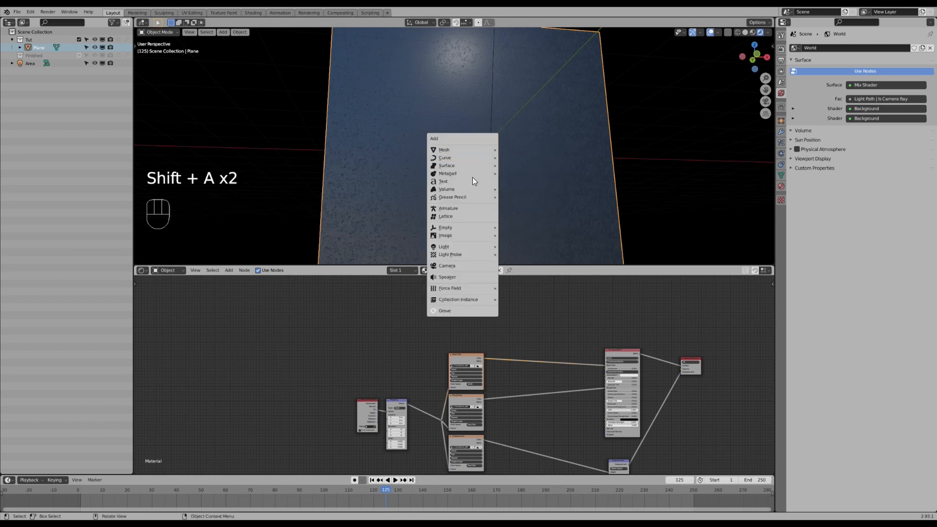
pyautogui.moveTo(483, 228)
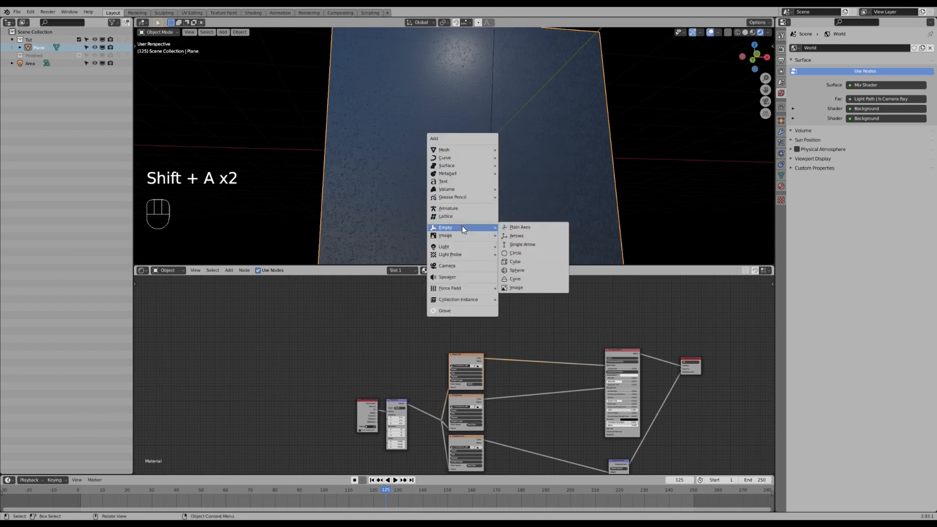
pyautogui.click(514, 228)
pyautogui.moveTo(503, 189); pyautogui.dragTo(511, 185, button='middle')
pyautogui.moveTo(474, 142); pyautogui.dragTo(486, 178, button='middle')
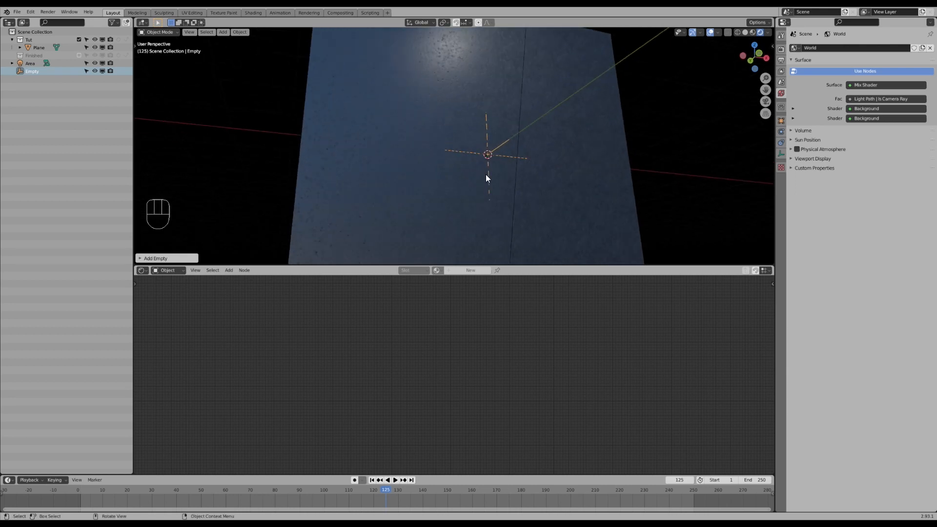
# - Select the plane and add a Gradient Texture node above the existing material nodes
pyautogui.click(439, 115)
pyautogui.hotkey('shift', 'a')
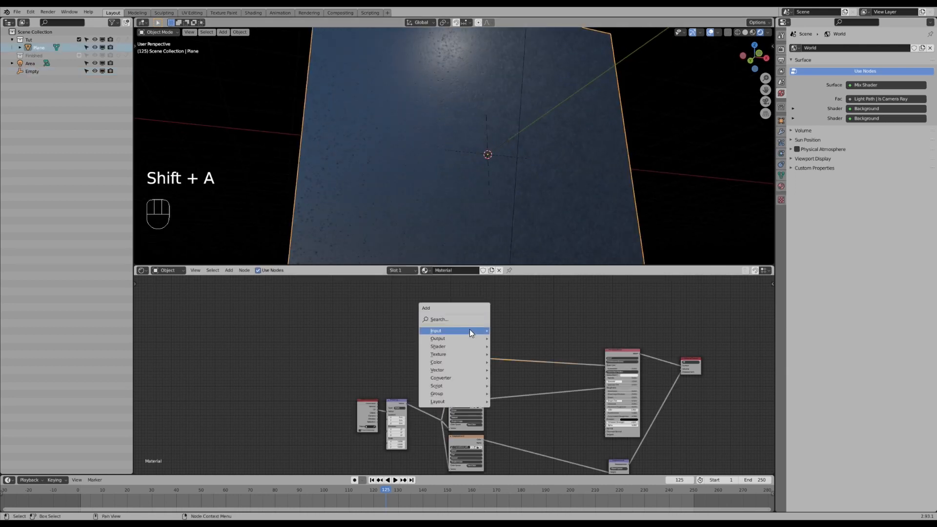
pyautogui.moveTo(461, 354)
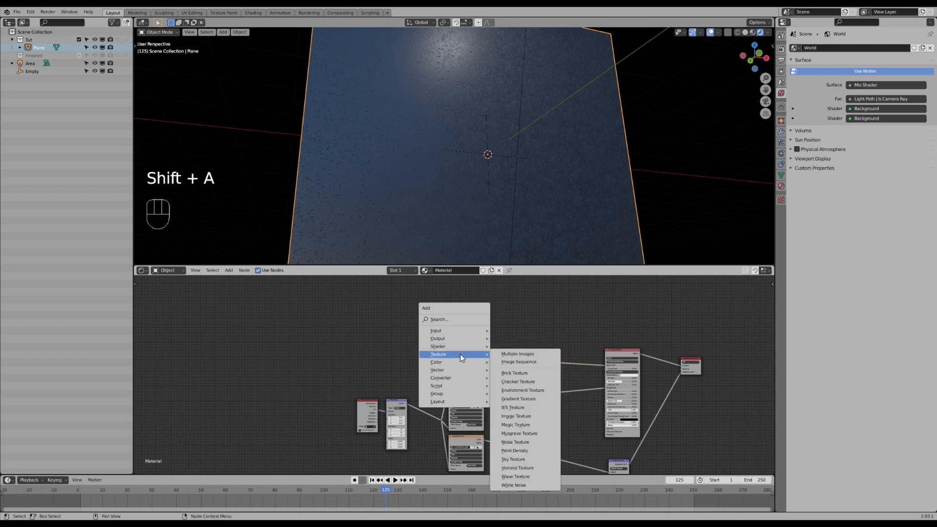
pyautogui.click(520, 400)
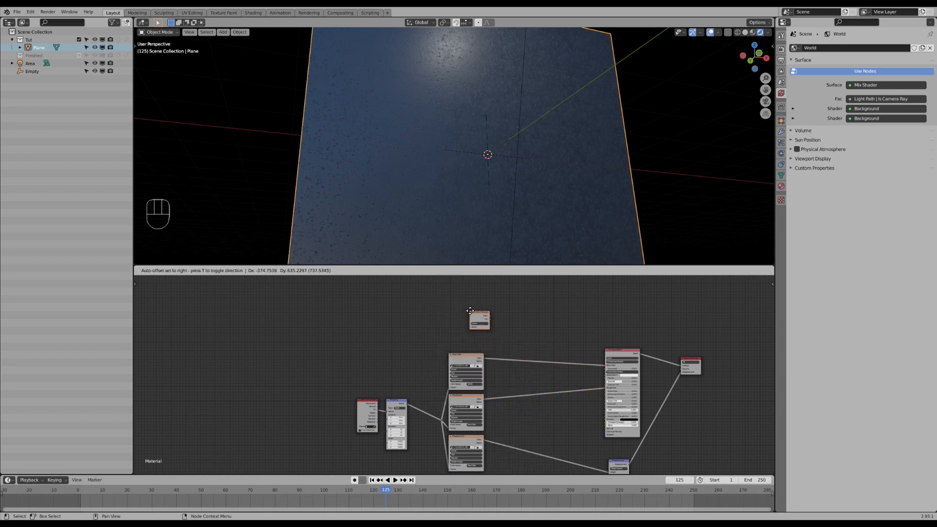
pyautogui.click(470, 311)
# - Add Texture Coordinate and Mapping nodes to the Gradient Texture with Node Wrangler
pyautogui.scroll(2, 481, 325)
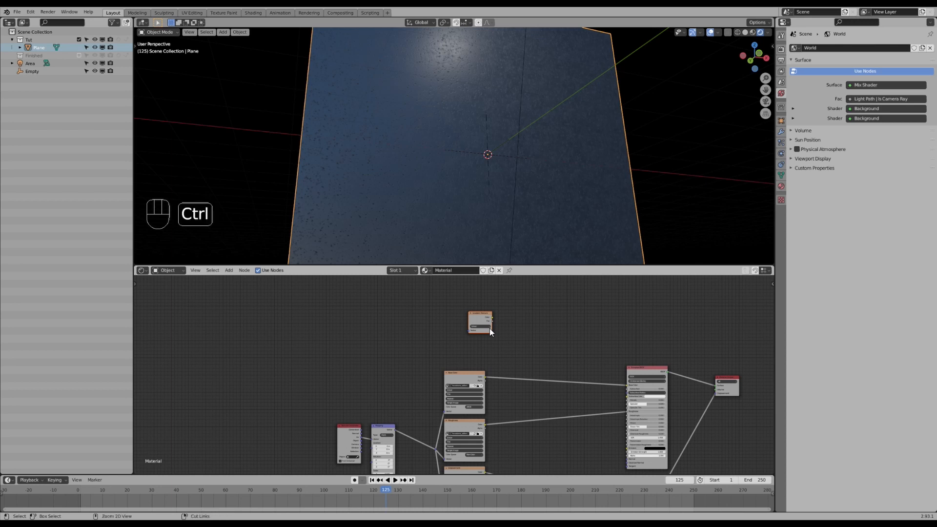
pyautogui.hotkey('ctrl', 't')
pyautogui.scroll(2, 493, 329)
pyautogui.moveTo(493, 330); pyautogui.dragTo(488, 350, button='middle')
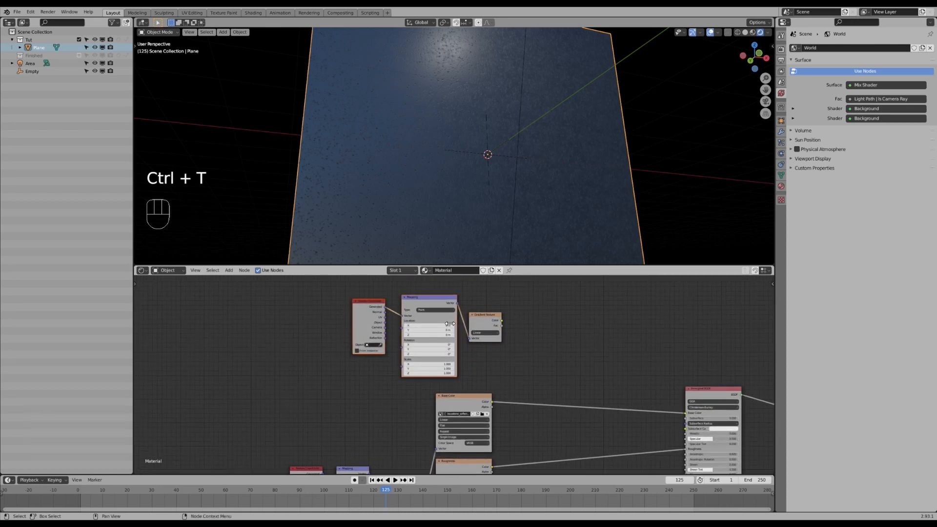
# - Set the Texture Coordinate node's object to the Empty and preview the Gradient Texture on the plane
pyautogui.scroll(1, 401, 333)
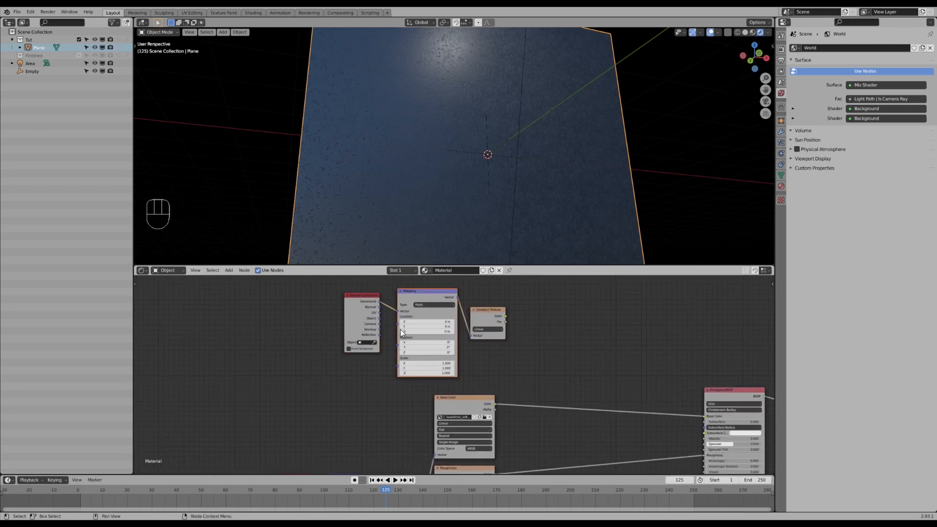
pyautogui.moveTo(379, 312)
pyautogui.mouseDown()
pyautogui.moveTo(393, 329)
pyautogui.moveTo(398, 311)
pyautogui.mouseUp()
pyautogui.scroll(1, 373, 330)
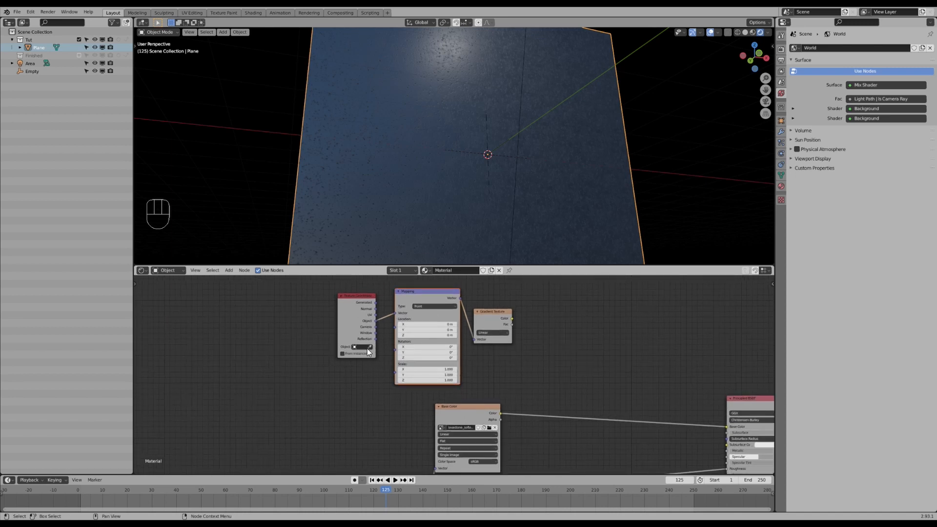
pyautogui.click(369, 347)
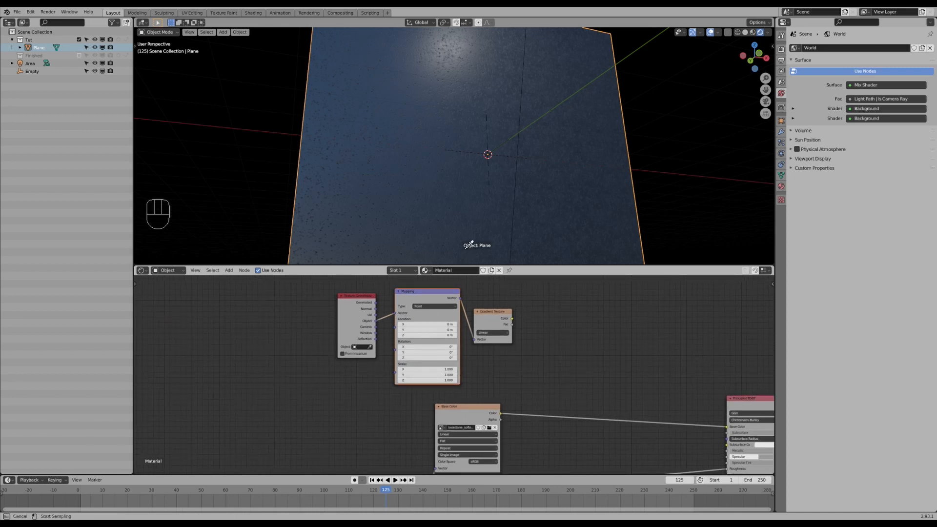
pyautogui.click(498, 148)
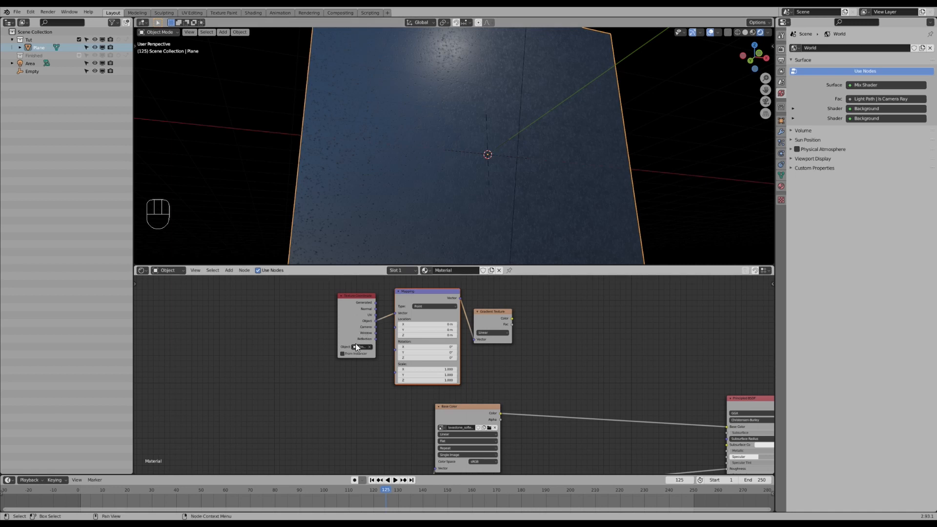
pyautogui.moveTo(338, 346); pyautogui.dragTo(306, 348)
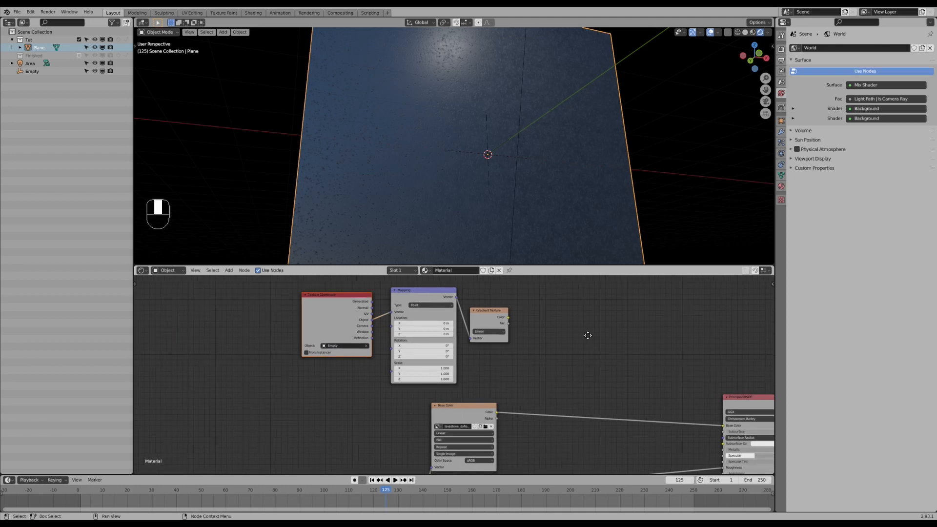
pyautogui.keyDown('ctrl'); pyautogui.keyDown('shift'); pyautogui.click(500, 312); pyautogui.keyUp('shift'); pyautogui.keyUp('ctrl')
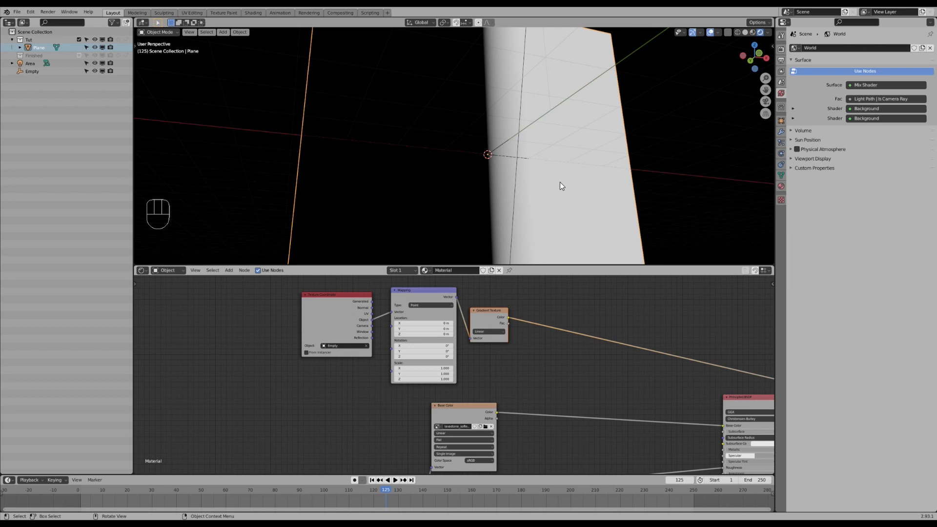
# - Try moving, scaling and rotating the empty to see how the gradient follows it
pyautogui.click(501, 154)
pyautogui.moveTo(532, 195); pyautogui.dragTo(527, 191, button='middle')
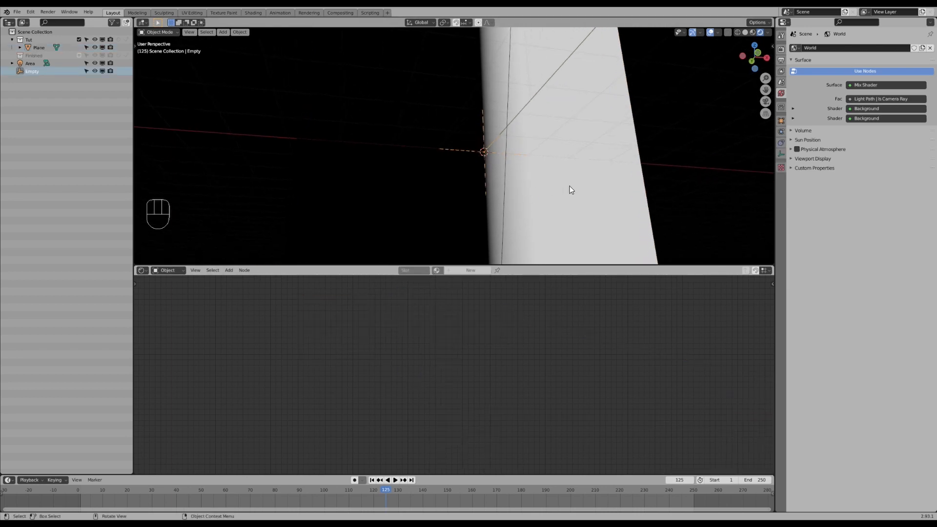
pyautogui.press('g')
pyautogui.press('x')
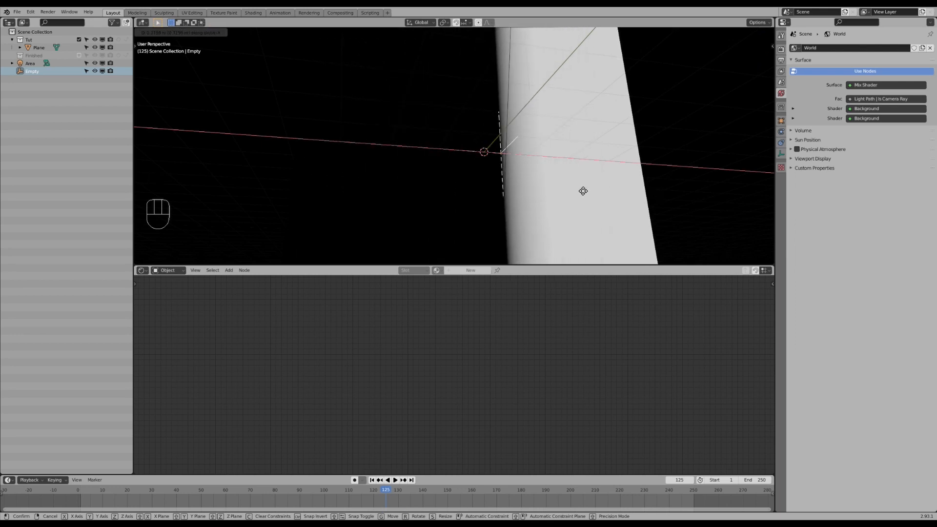
pyautogui.click(510, 189)
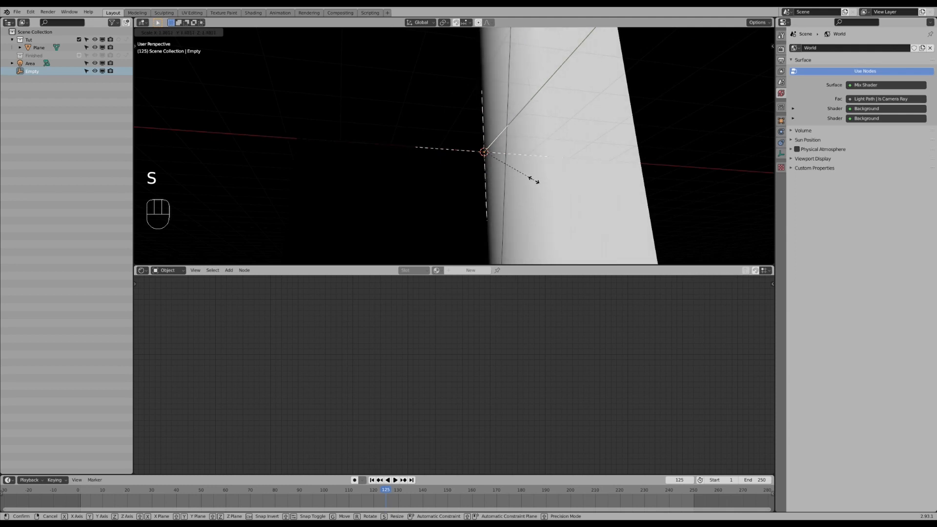
pyautogui.rightClick(613, 163)
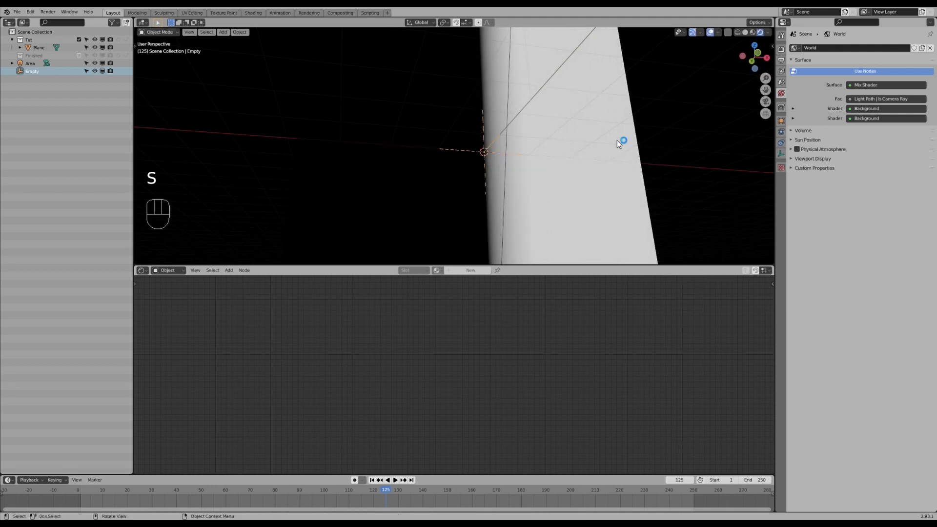
pyautogui.press('r')
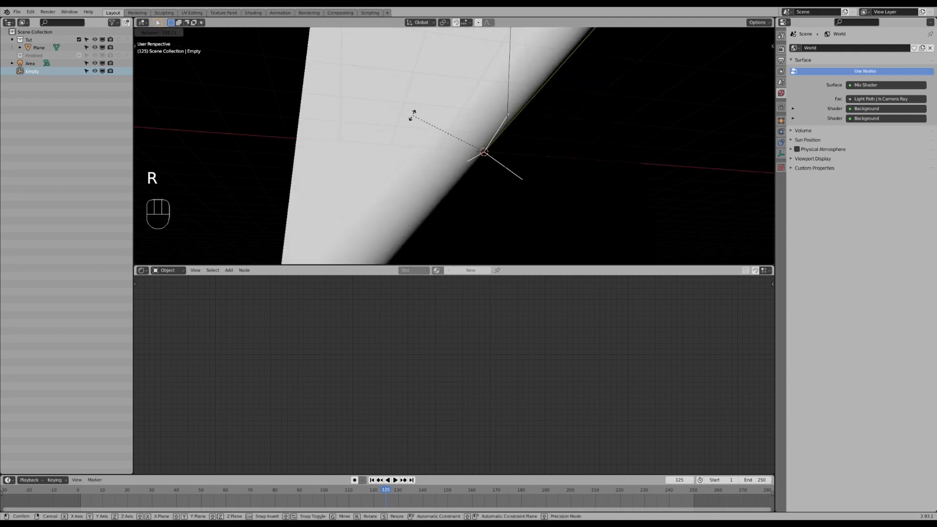
pyautogui.click(647, 147)
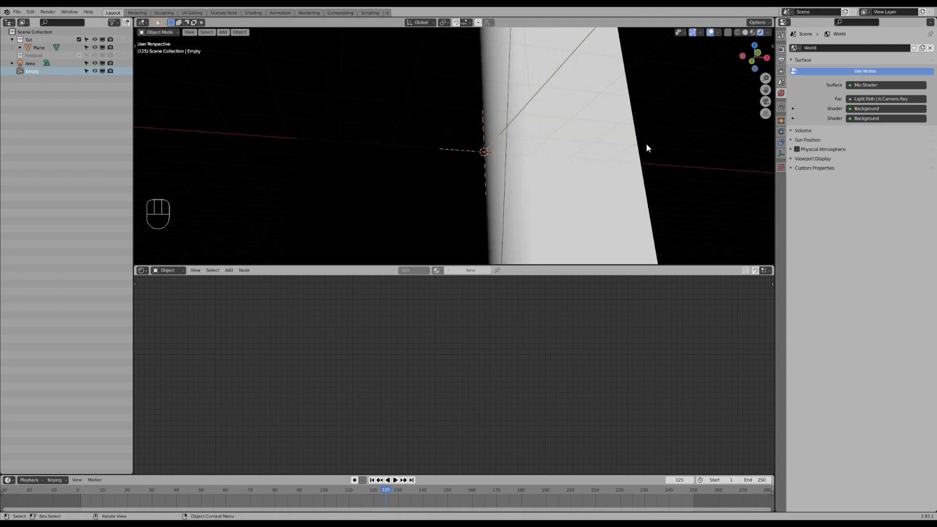
# - Select the plane and spread the Texture Coordinate, Mapping and Gradient Texture nodes apart
pyautogui.click(587, 181)
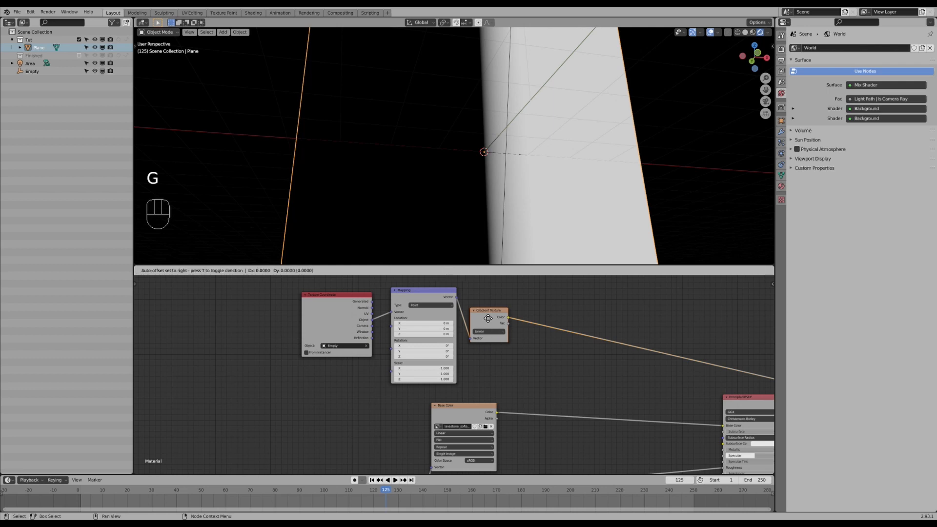
pyautogui.press('g')
pyautogui.click(344, 310)
pyautogui.keyDown('shift'); pyautogui.click(421, 298); pyautogui.keyUp('shift')
pyautogui.press('g')
pyautogui.click(359, 308)
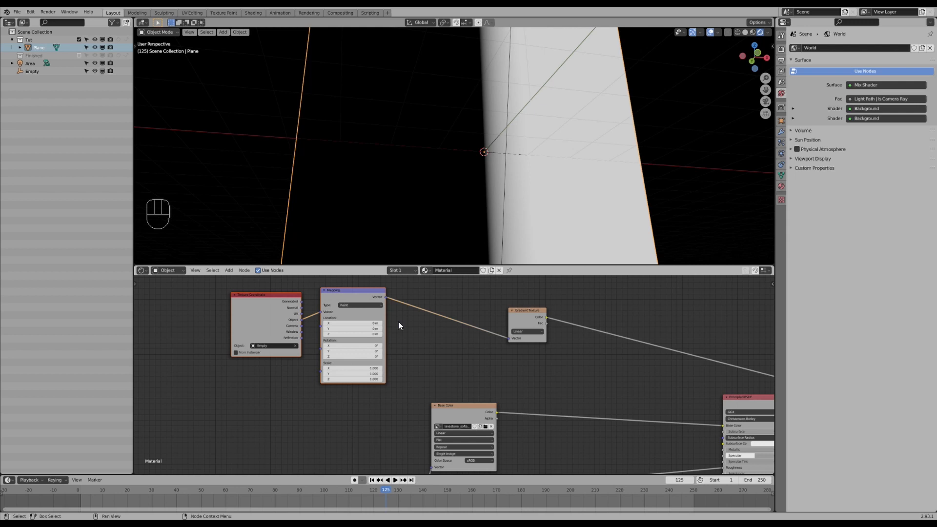
pyautogui.click(516, 318)
pyautogui.press('g')
pyautogui.click(457, 318)
# - Add a ColorRamp node onto the link leaving the Gradient Texture
pyautogui.hotkey('shift', 'a')
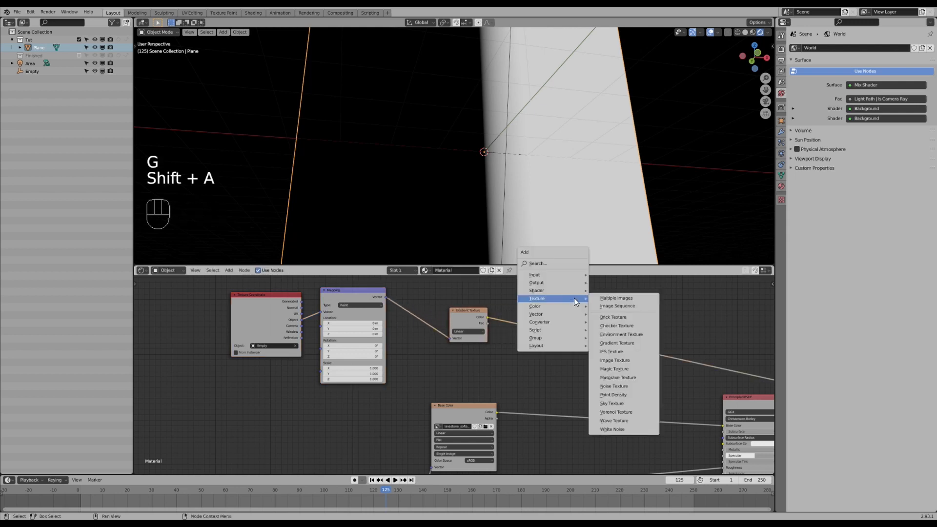
pyautogui.moveTo(558, 323)
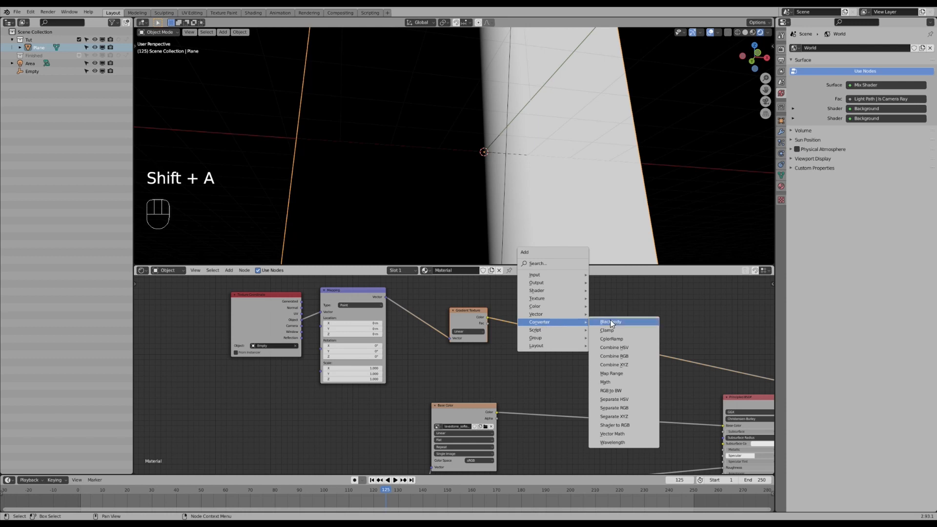
pyautogui.click(611, 339)
pyautogui.click(503, 293)
pyautogui.scroll(2, 493, 323)
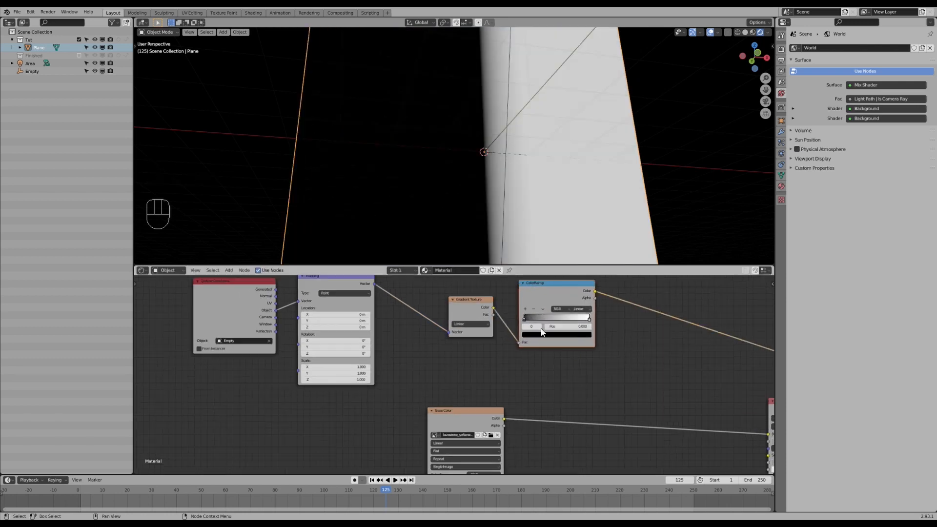
# - Move the ColorRamp's white stop to position 0.15
pyautogui.moveTo(534, 346); pyautogui.dragTo(479, 347)
pyautogui.doubleClick(536, 355)
pyautogui.write('0.15')
pyautogui.press('Return')
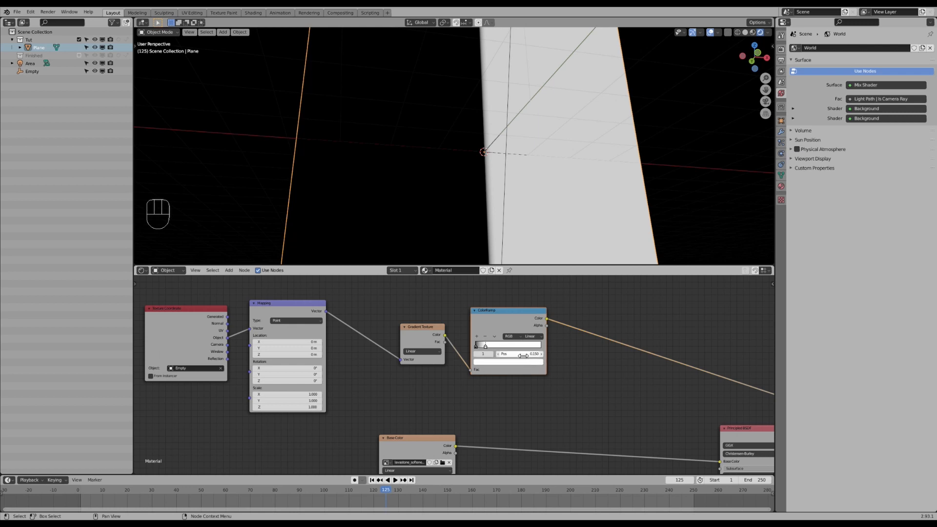
# - Add a ColorRamp stop at position 1.0 and color it black
pyautogui.click(476, 336)
pyautogui.moveTo(481, 347); pyautogui.dragTo(536, 348)
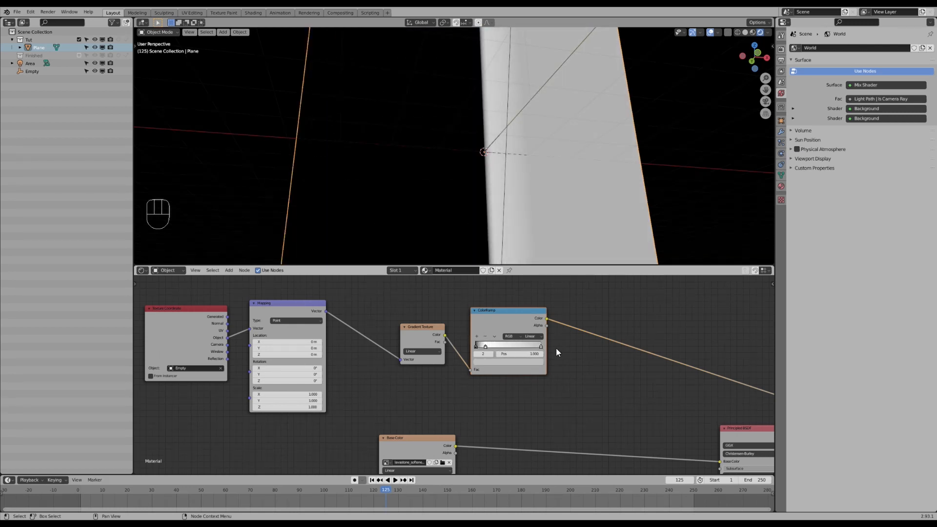
pyautogui.click(528, 360)
pyautogui.moveTo(529, 296); pyautogui.dragTo(529, 319)
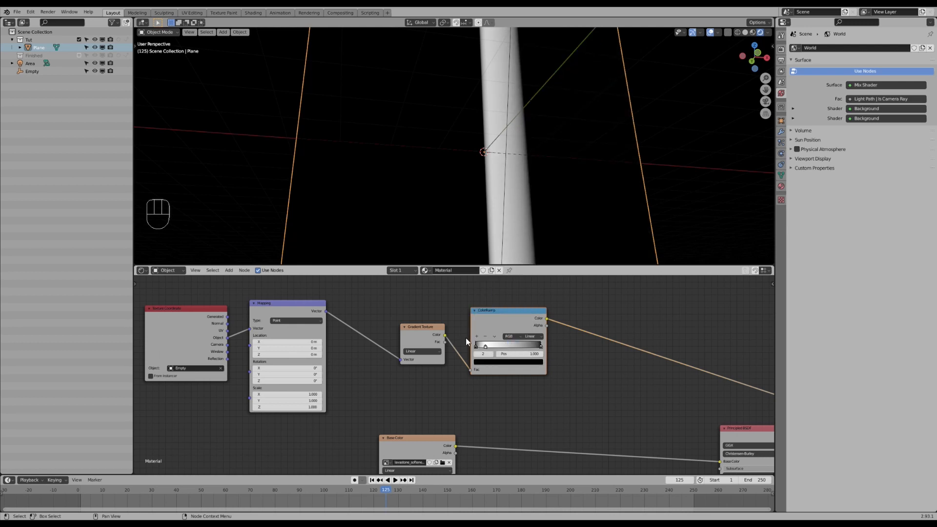
# - Add another ColorRamp stop, color it white and set its position to 0.85
pyautogui.click(478, 337)
pyautogui.click(512, 362)
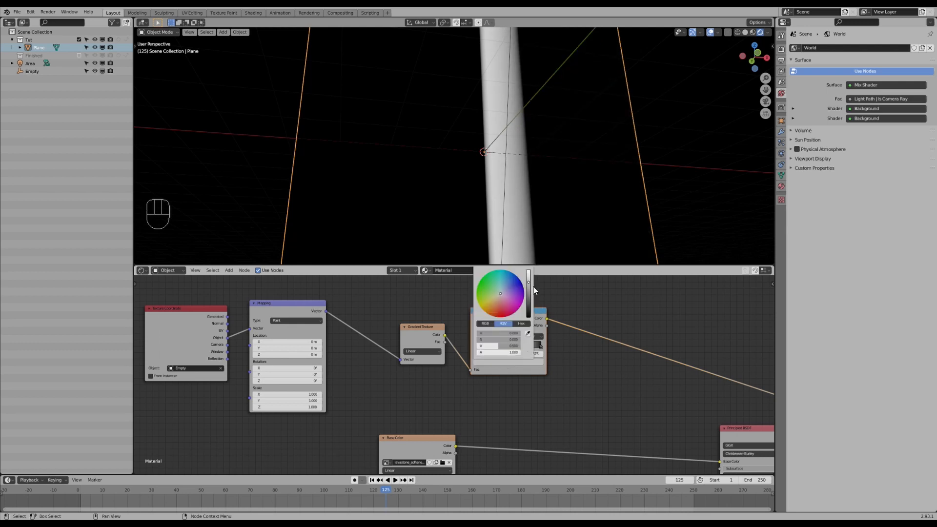
pyautogui.moveTo(529, 282); pyautogui.dragTo(529, 271)
pyautogui.moveTo(515, 347); pyautogui.dragTo(531, 348)
pyautogui.click(529, 352)
pyautogui.write('.8')
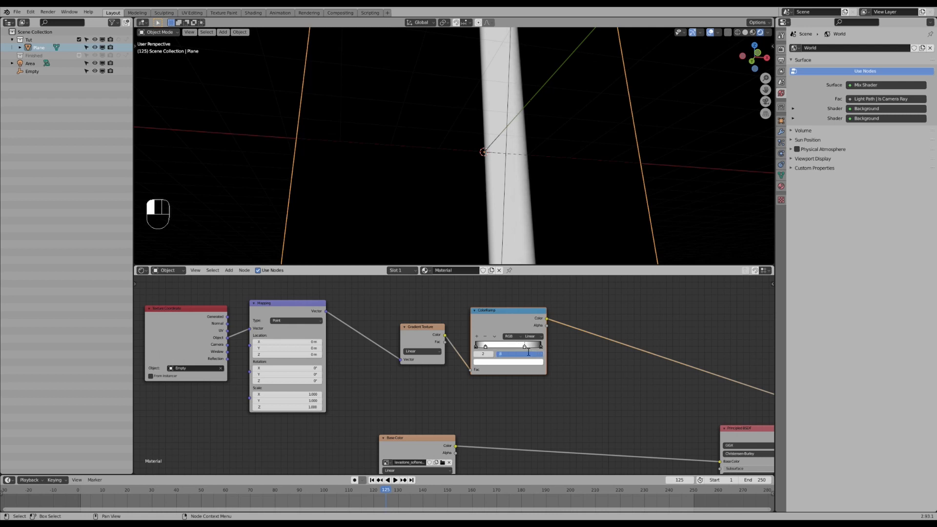
pyautogui.write('5')
pyautogui.press('Return')
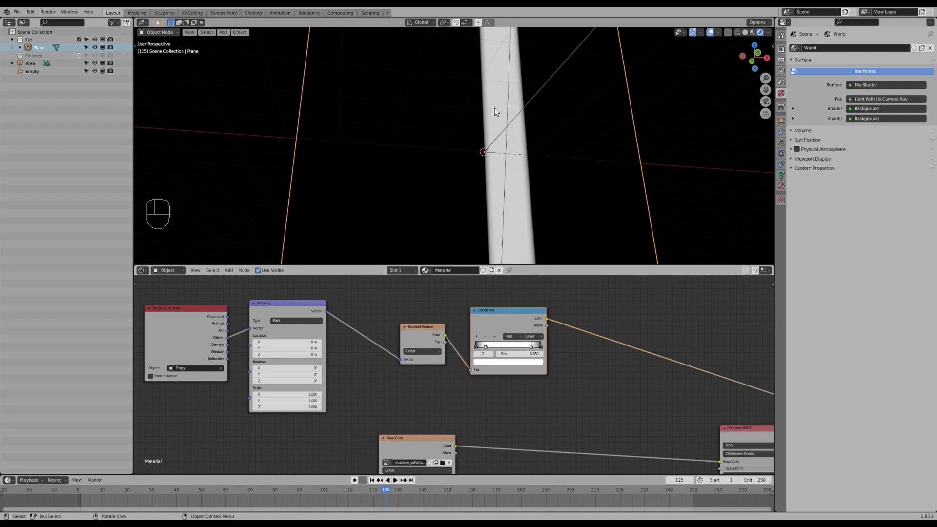
# - Try moving the empty, then reselect the plane
pyautogui.moveTo(494, 148); pyautogui.dragTo(502, 153, button='middle')
pyautogui.scroll(-2, 500, 154)
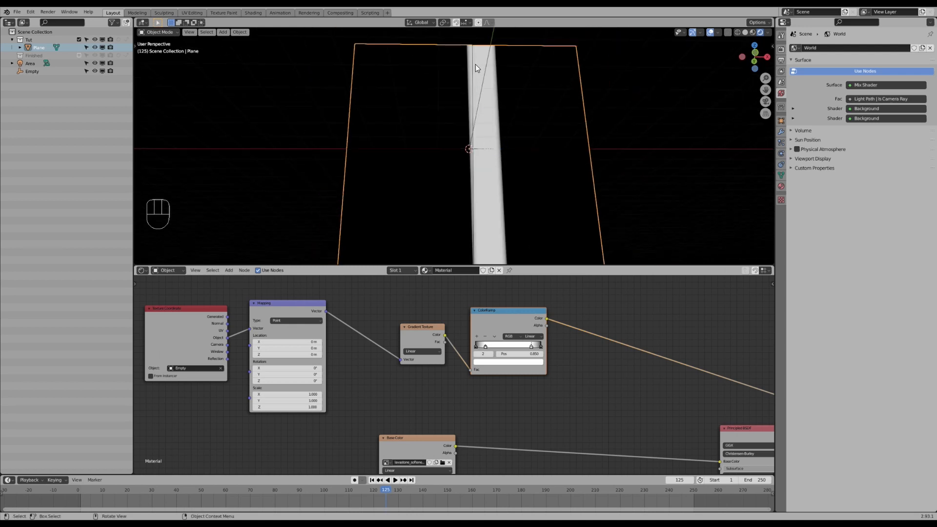
pyautogui.click(477, 147)
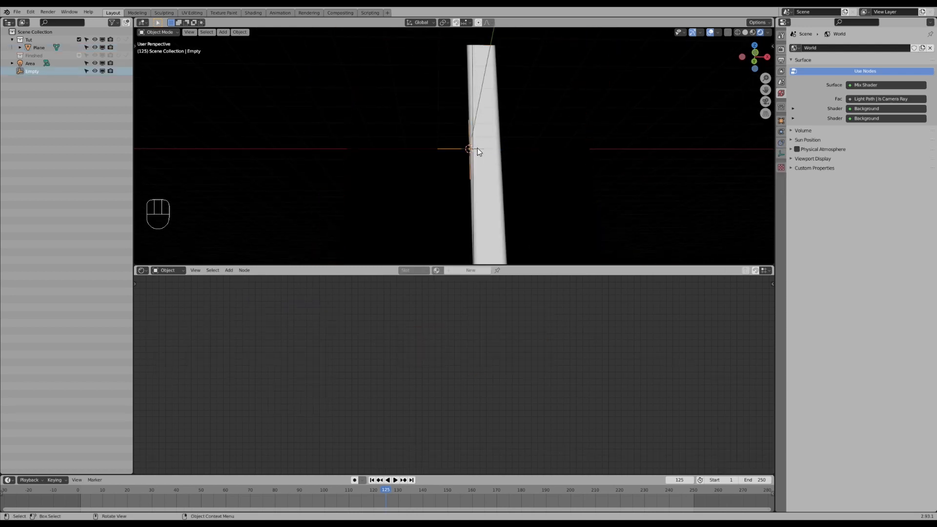
pyautogui.press('g')
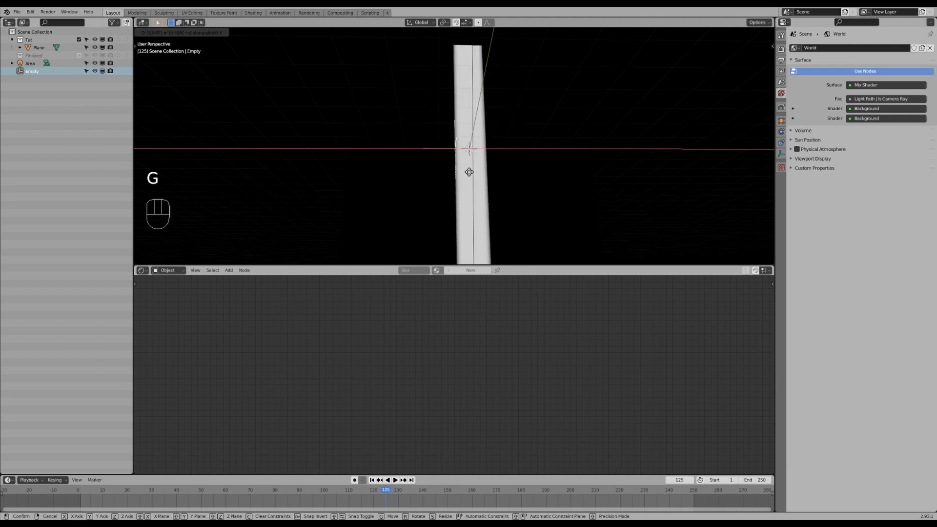
pyautogui.click(475, 174)
pyautogui.click(532, 172)
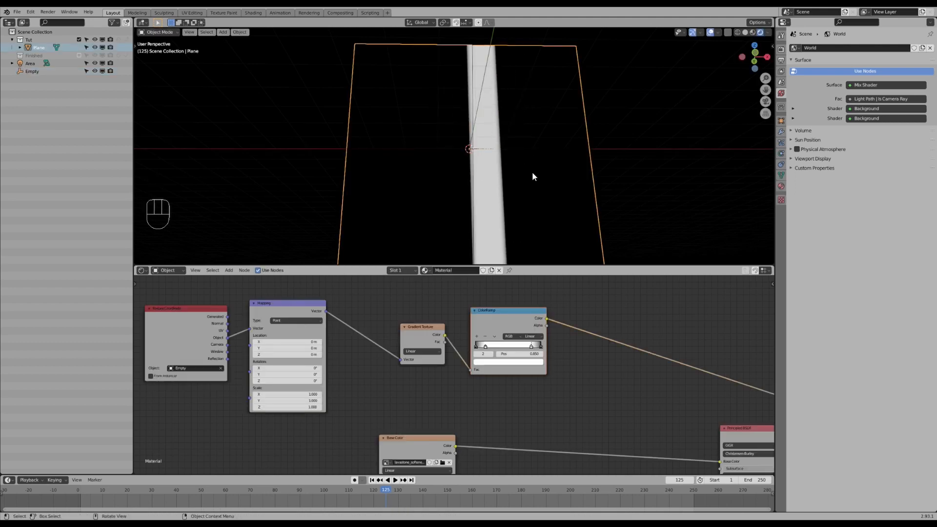
# - Increase the Mapping node's X location in small steps to shift the gradient band
pyautogui.moveTo(344, 347); pyautogui.dragTo(383, 333, button='middle')
pyautogui.moveTo(387, 332); pyautogui.dragTo(375, 329)
pyautogui.click(388, 332)
pyautogui.click(387, 332)
pyautogui.click(387, 332)
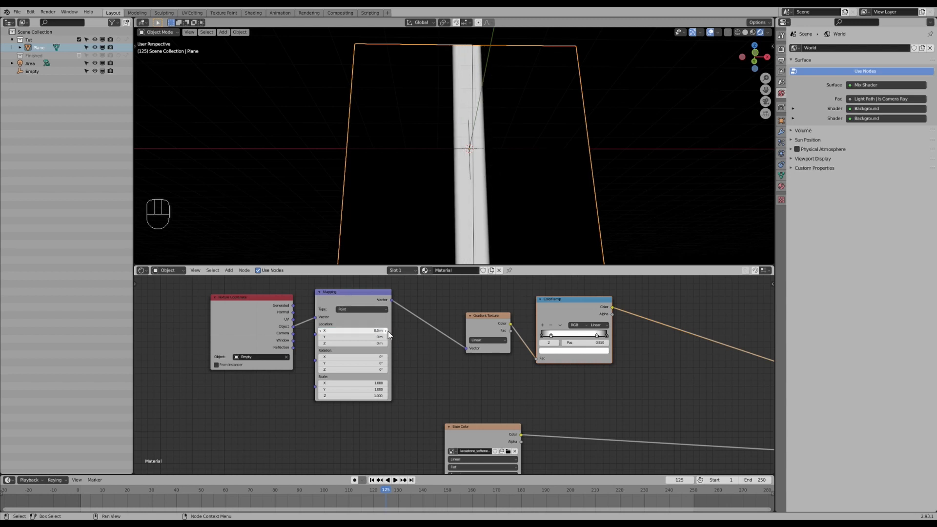
# - Move the empty slightly and scale it along the X axis to widen the band, then reselect the plane
pyautogui.click(480, 149)
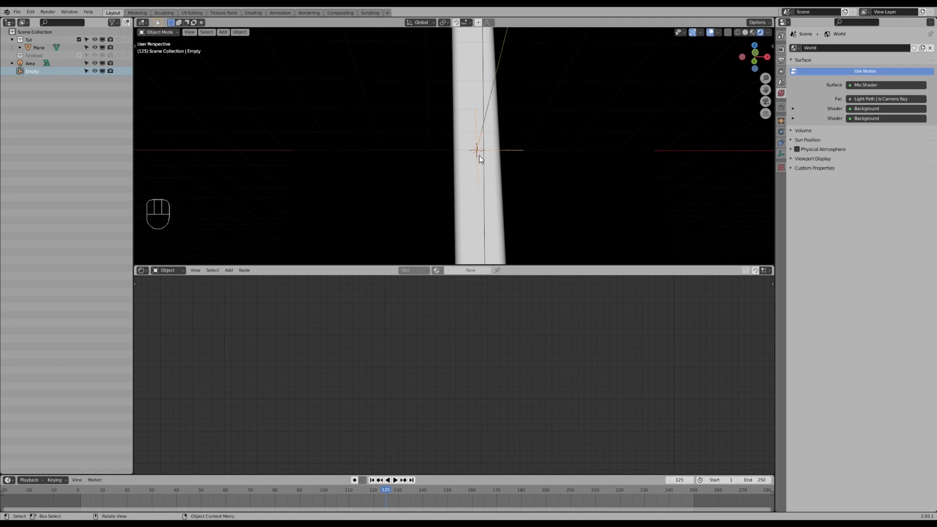
pyautogui.press('g')
pyautogui.click(470, 160)
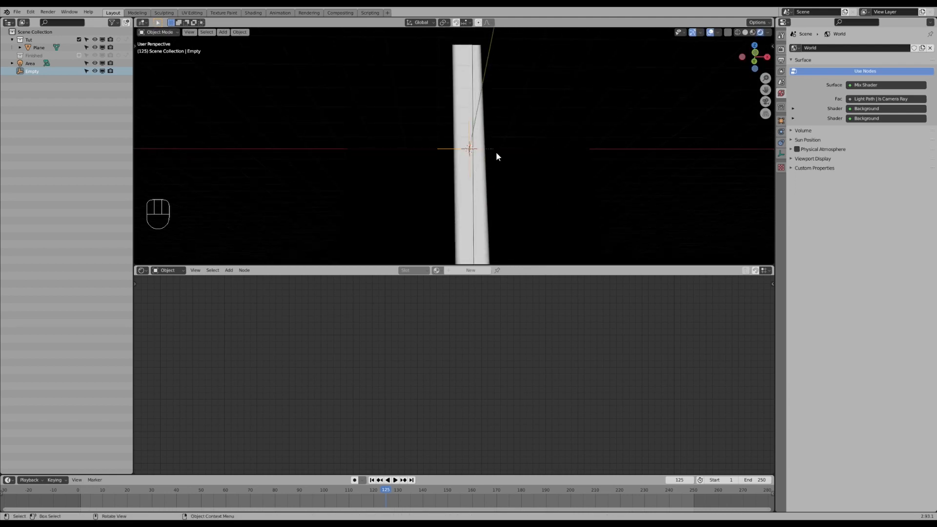
pyautogui.press('s')
pyautogui.press('x')
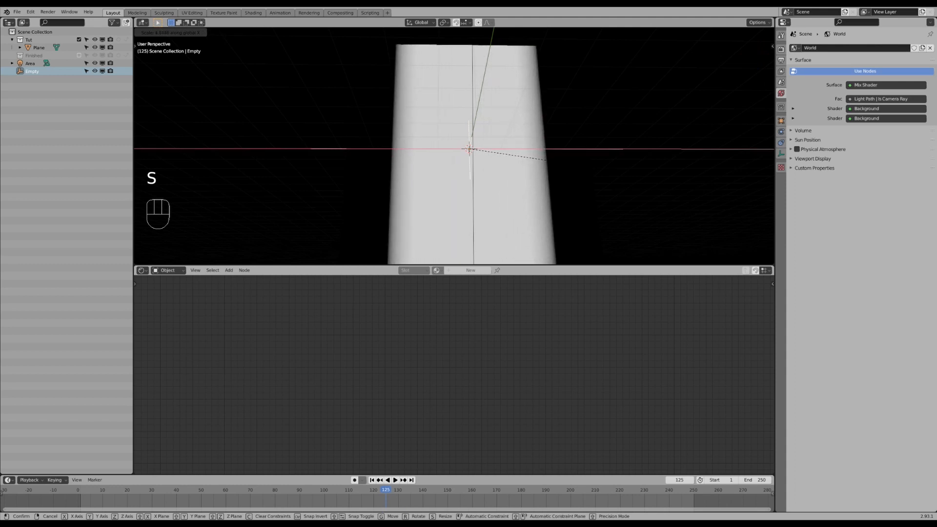
pyautogui.click(576, 166)
pyautogui.click(554, 198)
pyautogui.moveTo(555, 321); pyautogui.dragTo(515, 317, button='middle')
pyautogui.moveTo(511, 335)
pyautogui.mouseDown()
pyautogui.moveTo(529, 332)
pyautogui.moveTo(508, 333)
pyautogui.mouseUp()
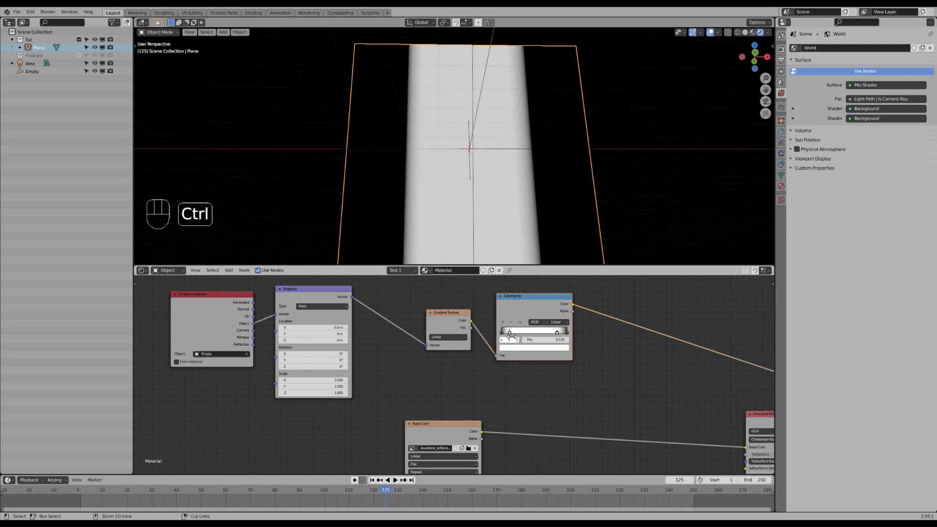
pyautogui.hotkey('ctrl', 'z')
# - Rearrange the node tree, moving the coordinate, Mapping, Gradient and ColorRamp nodes above the texture nodes
pyautogui.scroll(-2, 516, 343)
pyautogui.click(304, 334)
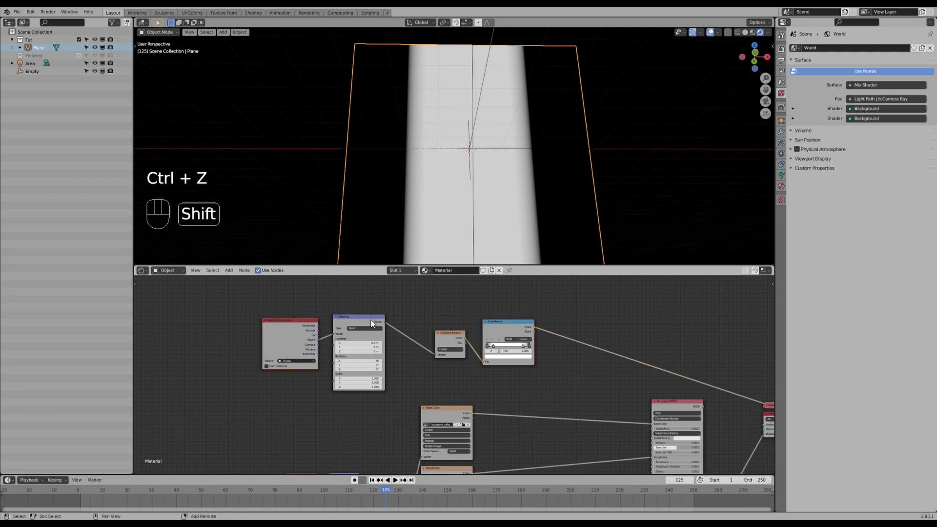
pyautogui.keyDown('shift'); pyautogui.click(372, 322); pyautogui.keyUp('shift')
pyautogui.press('g')
pyautogui.click(409, 319)
pyautogui.moveTo(476, 365); pyautogui.dragTo(414, 316, button='middle')
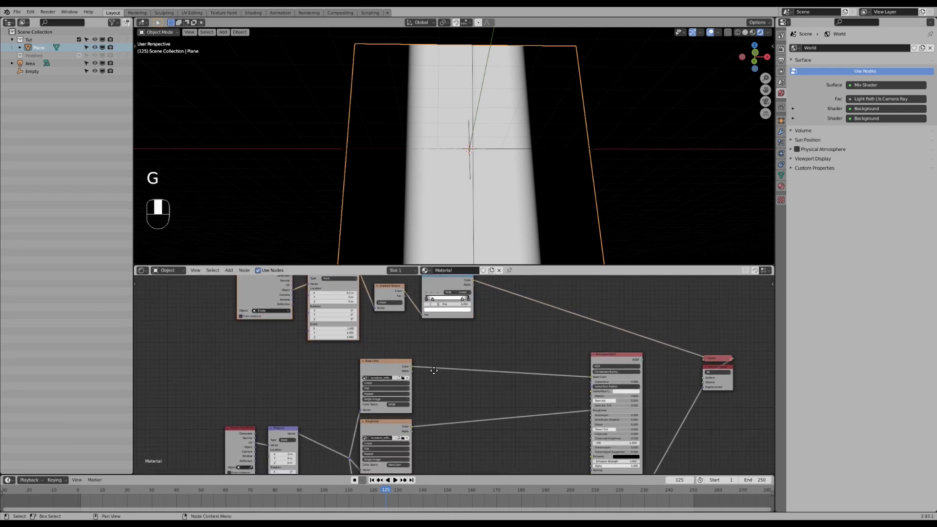
pyautogui.moveTo(431, 366); pyautogui.dragTo(434, 359, button='middle')
pyautogui.scroll(-1, 434, 359)
pyautogui.press('a')
pyautogui.press('a')
pyautogui.press('b')
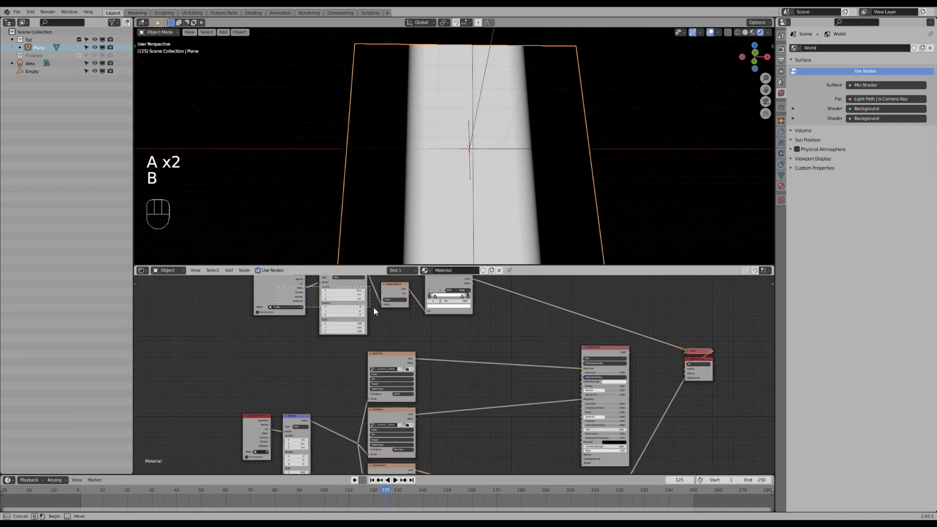
pyautogui.press('g')
pyautogui.click(376, 353)
pyautogui.click(376, 349)
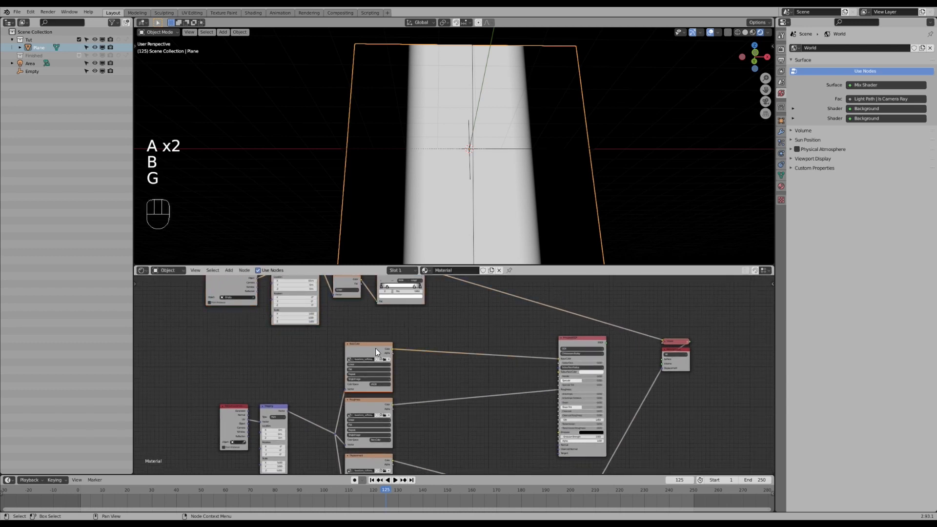
# - Insert Mix nodes into the links from the Base Color, Roughness and third texture nodes to the shader
pyautogui.scroll(-1, 441, 322)
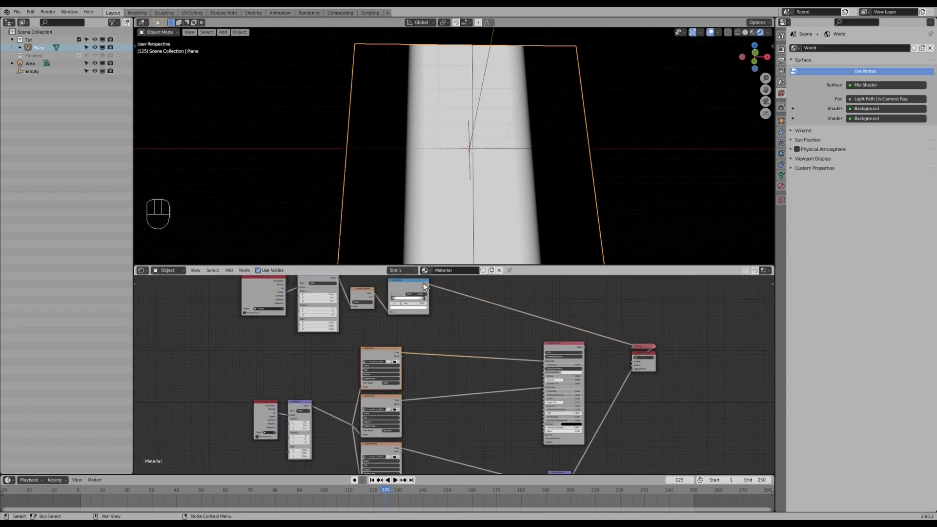
pyautogui.moveTo(407, 381); pyautogui.dragTo(419, 355, button='middle')
pyautogui.scroll(1, 400, 330)
pyautogui.press('ctrl+KP_0')
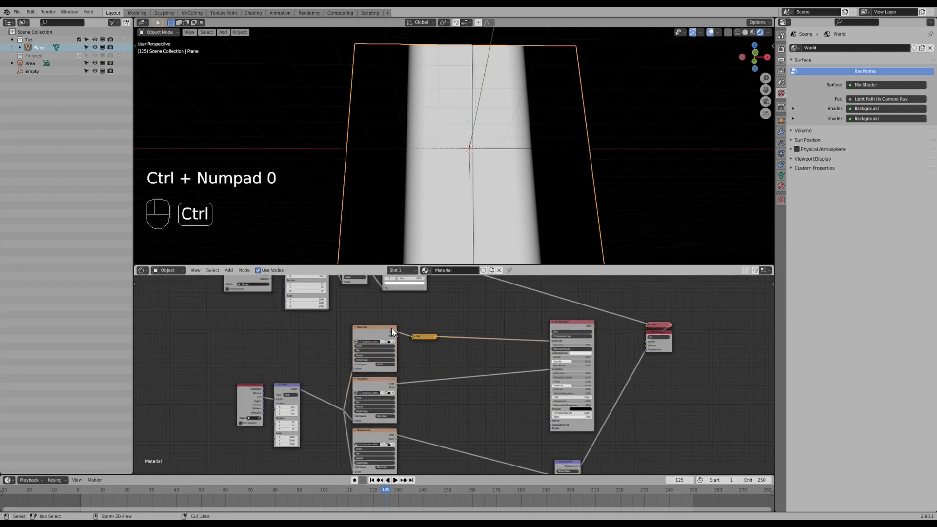
pyautogui.press('g')
pyautogui.click(445, 328)
pyautogui.press('ctrl+KP_0')
pyautogui.press('g')
pyautogui.click(437, 396)
pyautogui.press('shift+KP_0')
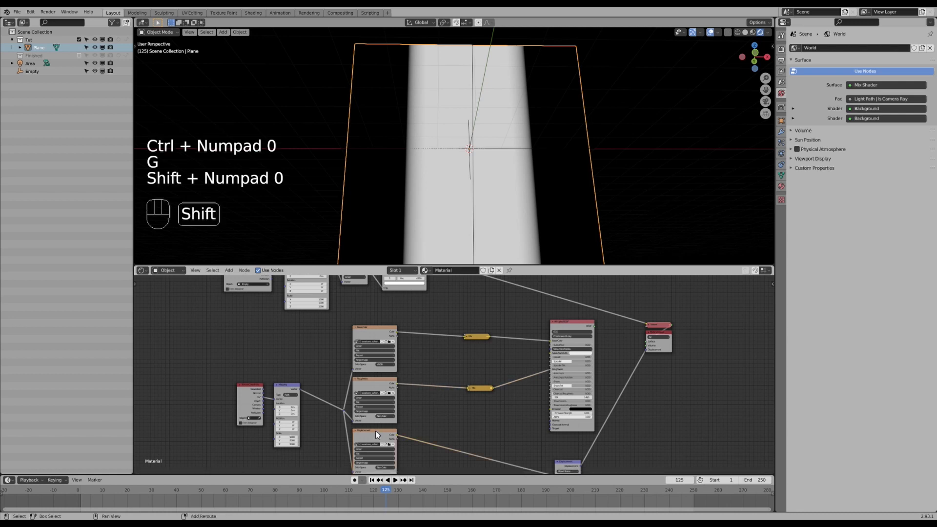
pyautogui.press('ctrl+KP_0')
pyautogui.press('g')
pyautogui.click(443, 427)
# - Space out the nodes and connect the ColorRamp's output to each of the three Mix nodes
pyautogui.press('a')
pyautogui.press('a')
pyautogui.press('b')
pyautogui.moveTo(447, 317); pyautogui.dragTo(509, 435)
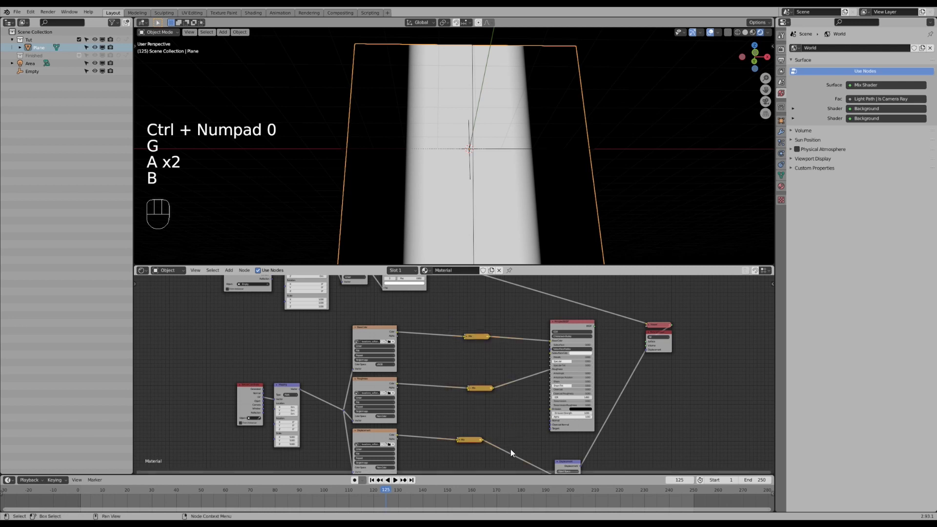
pyautogui.press('s')
pyautogui.scroll(-2, 507, 390)
pyautogui.moveTo(488, 339); pyautogui.dragTo(462, 337, button='middle')
pyautogui.scroll(1, 426, 306)
pyautogui.moveTo(426, 310); pyautogui.dragTo(424, 309, button='middle')
pyautogui.moveTo(415, 285); pyautogui.dragTo(447, 357)
pyautogui.moveTo(414, 286); pyautogui.dragTo(447, 405)
pyautogui.moveTo(414, 286); pyautogui.dragTo(449, 453)
pyautogui.moveTo(449, 452); pyautogui.dragTo(438, 430, button='middle')
pyautogui.keyDown('ctrl'); pyautogui.keyDown('shift'); pyautogui.click(552, 310); pyautogui.keyUp('shift'); pyautogui.keyUp('ctrl')
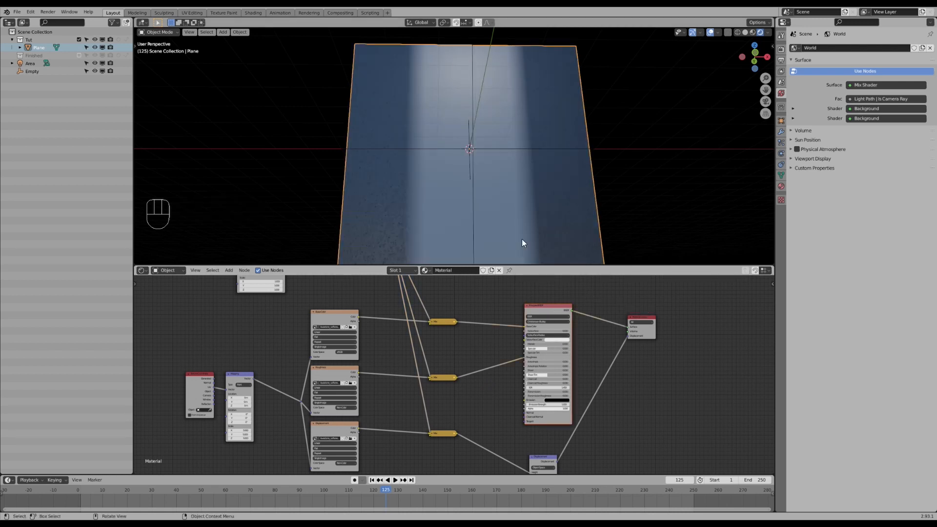
pyautogui.moveTo(503, 196)
pyautogui.mouseDown(button='middle')
pyautogui.moveTo(513, 183)
pyautogui.moveTo(499, 180)
pyautogui.moveTo(510, 196)
pyautogui.mouseUp(button='middle')
pyautogui.scroll(2, 511, 196)
pyautogui.scroll(1, 511, 196)
pyautogui.scroll(-1, 498, 204)
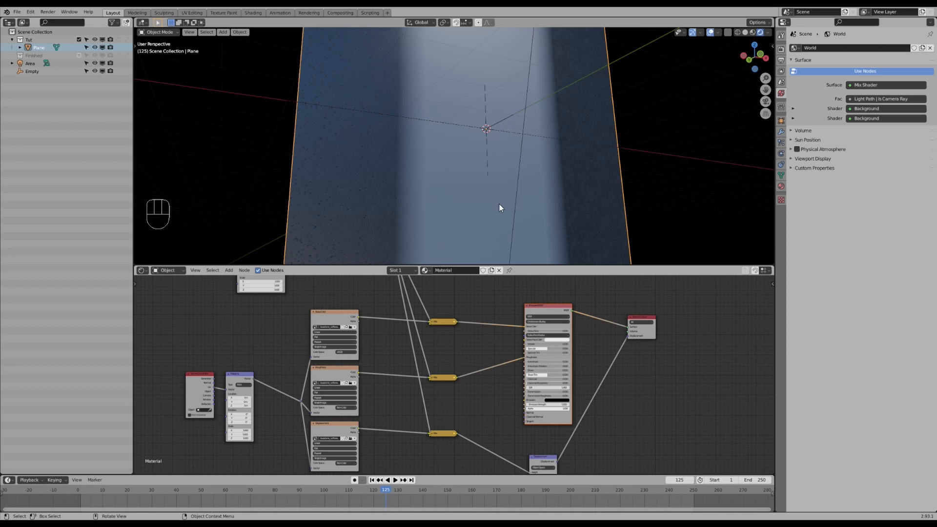
pyautogui.click(518, 133)
pyautogui.press('g')
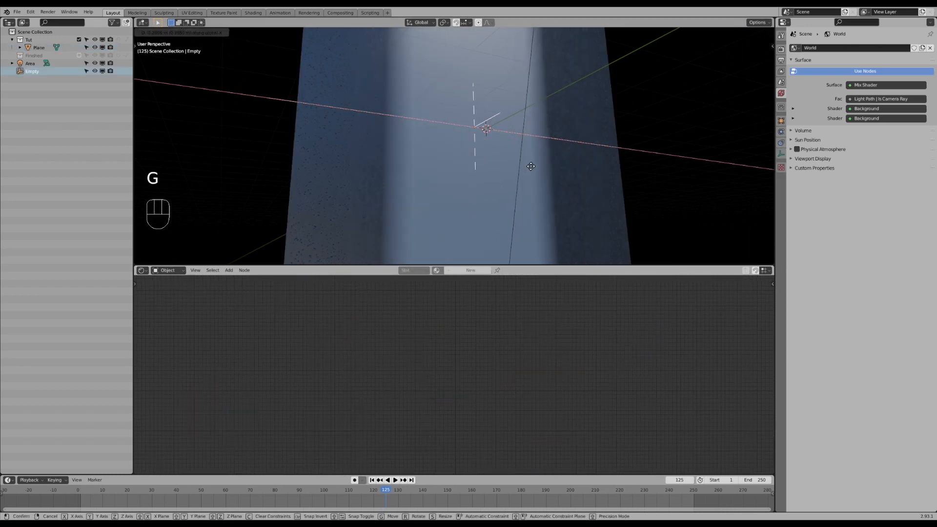
pyautogui.rightClick(551, 180)
pyautogui.click(552, 179)
# - Reposition the three Mix nodes between the texture nodes and the Principled BSDF
pyautogui.moveTo(442, 397); pyautogui.dragTo(449, 356, button='middle')
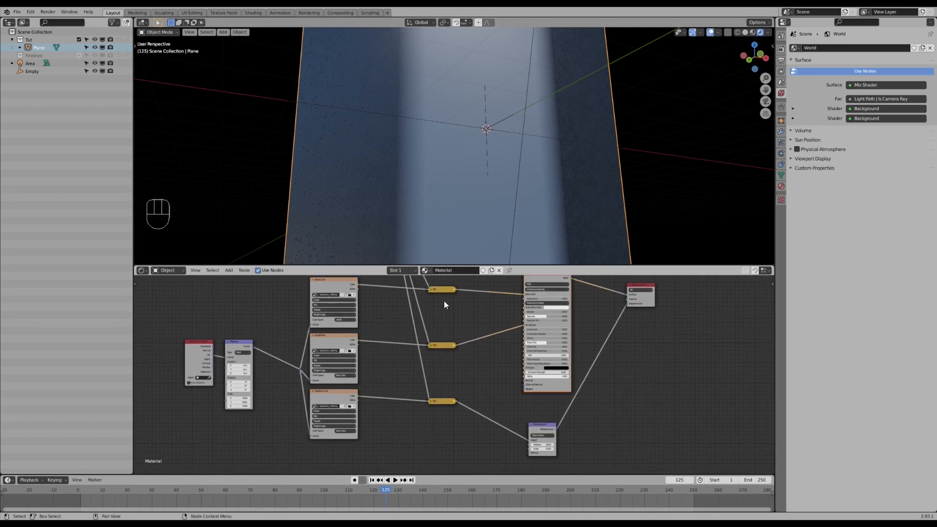
pyautogui.moveTo(428, 402)
pyautogui.mouseDown()
pyautogui.moveTo(415, 416)
pyautogui.moveTo(435, 416)
pyautogui.mouseUp()
pyautogui.click(429, 291)
pyautogui.moveTo(415, 324); pyautogui.dragTo(423, 355, button='middle')
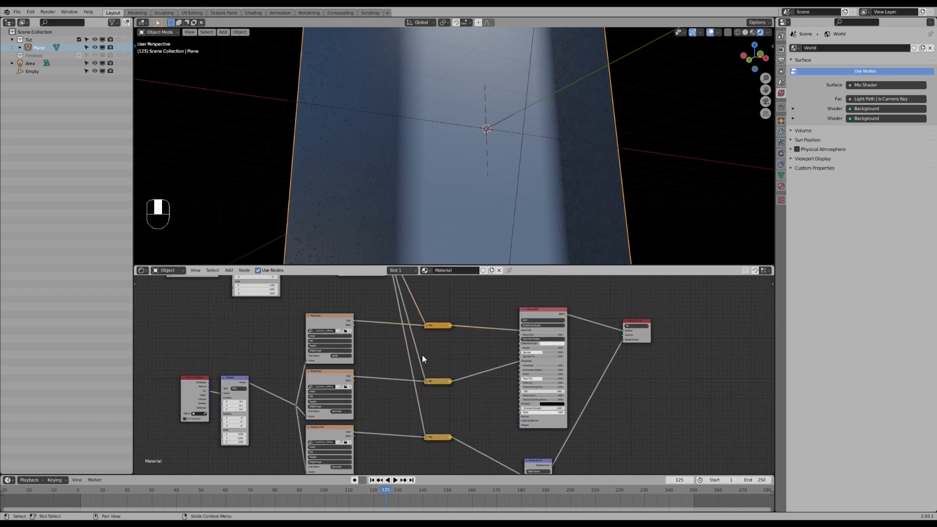
pyautogui.scroll(-1, 427, 349)
pyautogui.press('a')
pyautogui.press('a')
pyautogui.press('b')
pyautogui.moveTo(424, 333); pyautogui.dragTo(457, 429)
pyautogui.press('g')
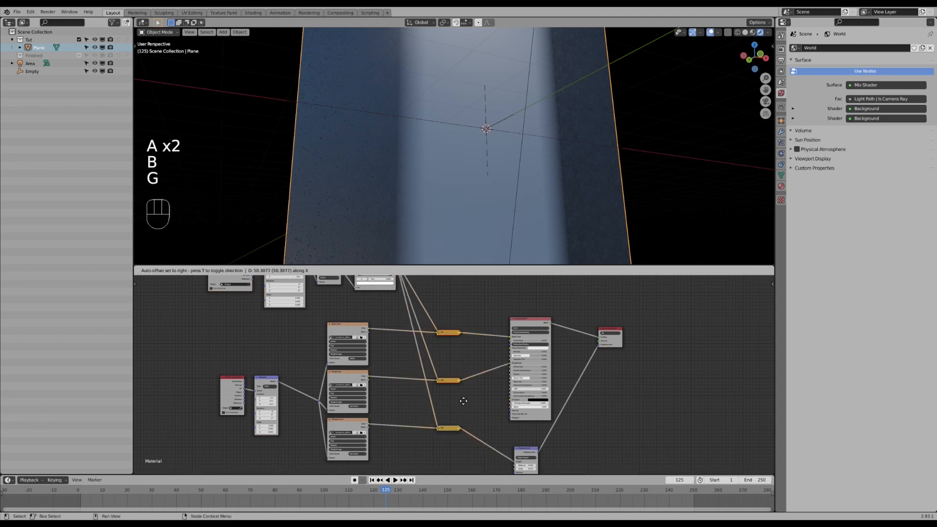
pyautogui.click(462, 396)
# - Box-select the texture and coordinate nodes and move them together to tidy the layout
pyautogui.scroll(-1, 360, 347)
pyautogui.moveTo(341, 336); pyautogui.dragTo(368, 364, button='middle')
pyautogui.scroll(-1, 368, 364)
pyautogui.press('a')
pyautogui.press('a')
pyautogui.press('b')
pyautogui.moveTo(286, 294); pyautogui.dragTo(436, 448)
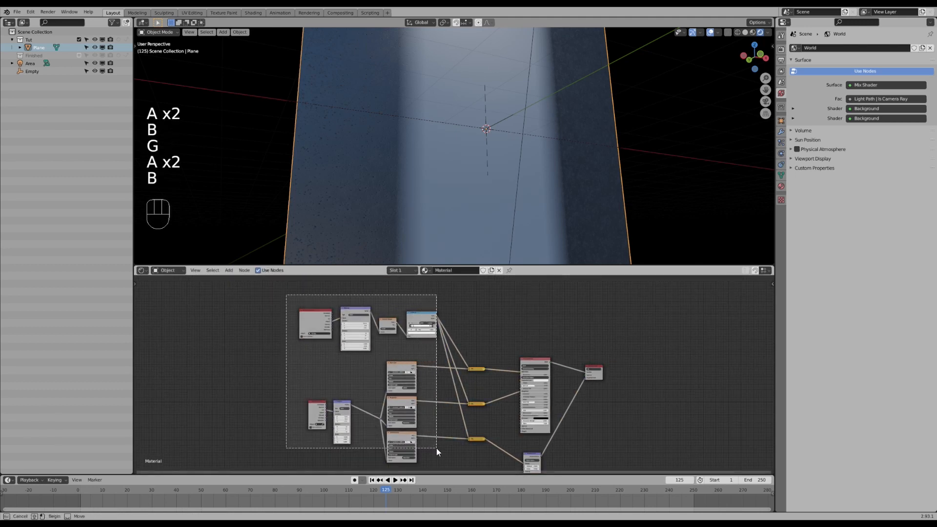
pyautogui.press('g')
pyautogui.click(406, 446)
# - Expand the collapsed Mix node fed by the Roughness texture to show its inputs
pyautogui.scroll(1, 459, 419)
pyautogui.scroll(1, 458, 420)
pyautogui.click(483, 413)
pyautogui.press('h')
pyautogui.moveTo(484, 417); pyautogui.dragTo(452, 382, button='middle')
pyautogui.moveTo(464, 168); pyautogui.dragTo(463, 152, button='middle')
pyautogui.moveTo(468, 368); pyautogui.dragTo(443, 358, button='middle')
pyautogui.scroll(3, 445, 367)
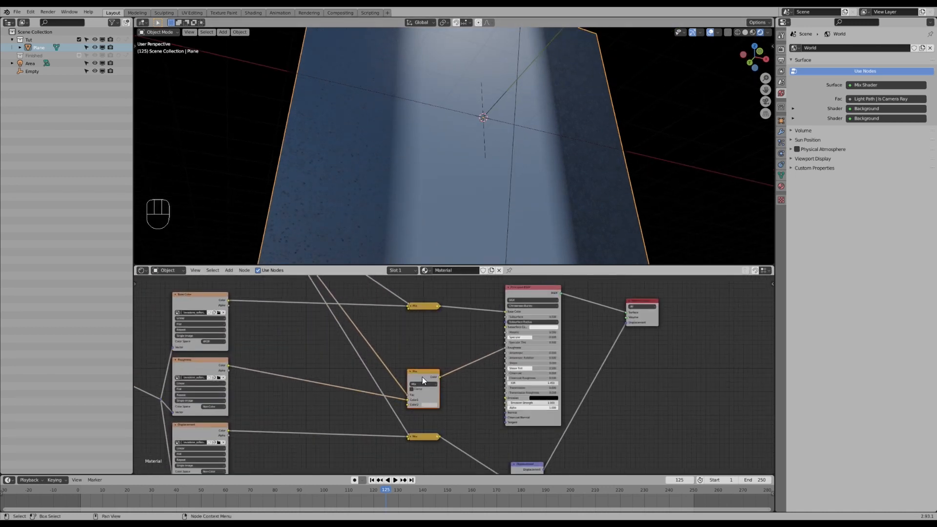
pyautogui.click(430, 405)
pyautogui.moveTo(462, 348); pyautogui.dragTo(462, 368)
pyautogui.moveTo(477, 65)
pyautogui.mouseDown(button='middle')
pyautogui.moveTo(490, 89)
pyautogui.moveTo(463, 57)
pyautogui.mouseUp(button='middle')
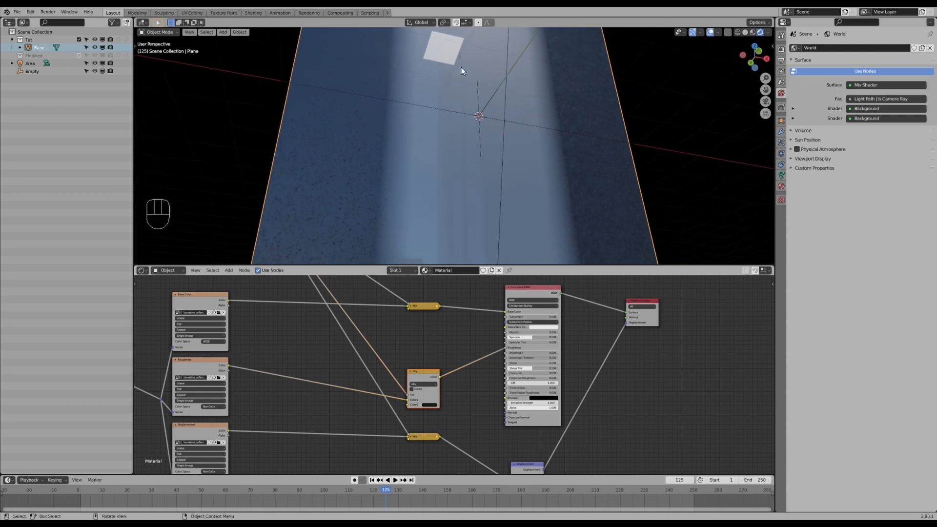
# - Expand the Base Color Mix node and darken its second color swatch
pyautogui.moveTo(418, 306); pyautogui.dragTo(427, 355, button='middle')
pyautogui.click(418, 329)
pyautogui.press('h')
pyautogui.click(436, 385)
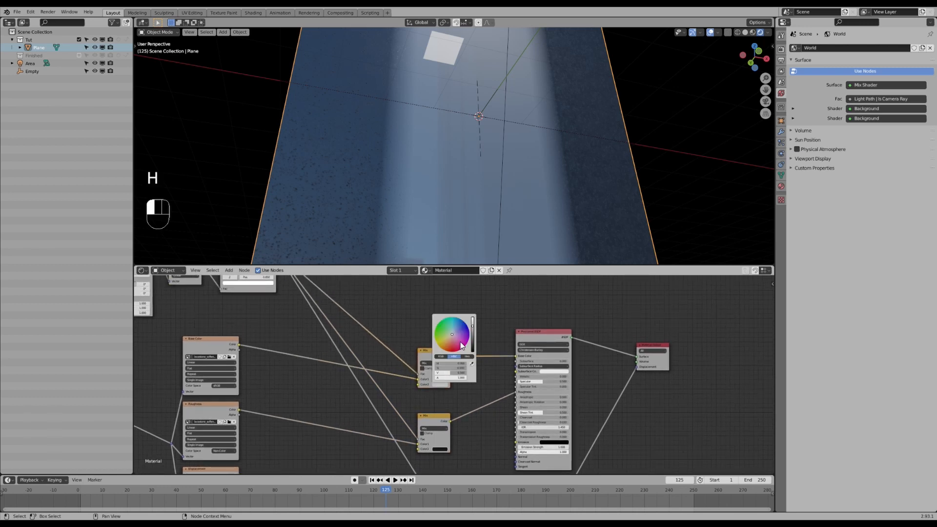
pyautogui.moveTo(473, 330); pyautogui.dragTo(473, 346)
pyautogui.click(439, 385)
# - Add a Math node above the Mix nodes and set its operation to Multiply
pyautogui.scroll(-4, 353, 339)
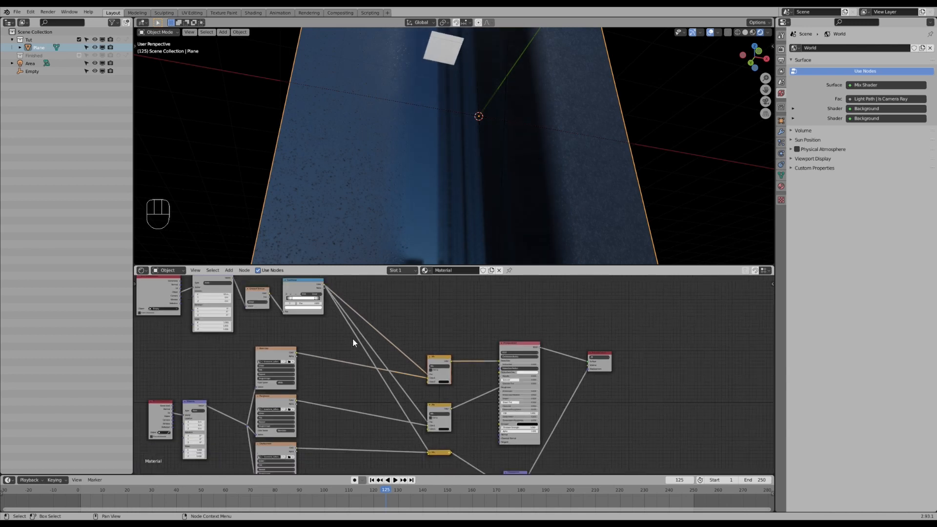
pyautogui.moveTo(438, 233); pyautogui.dragTo(399, 202, button='middle')
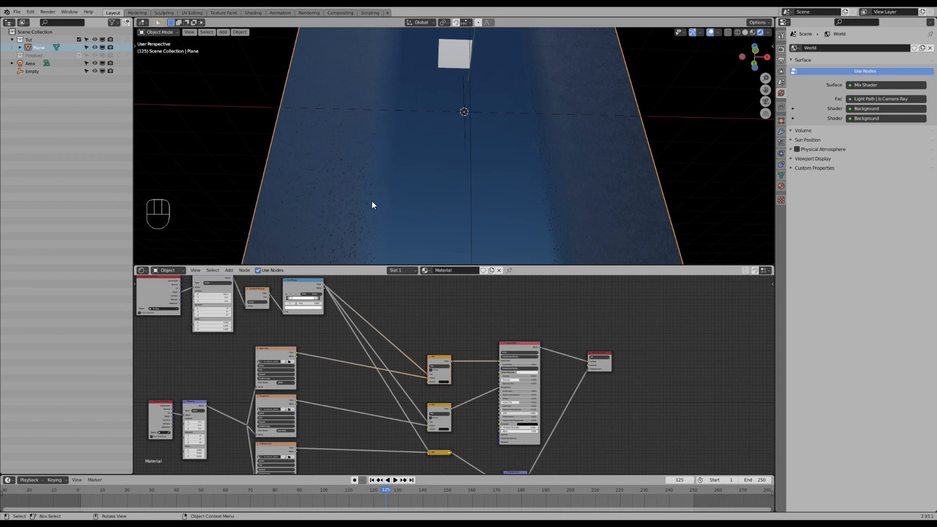
pyautogui.moveTo(373, 198); pyautogui.dragTo(320, 198, button='middle')
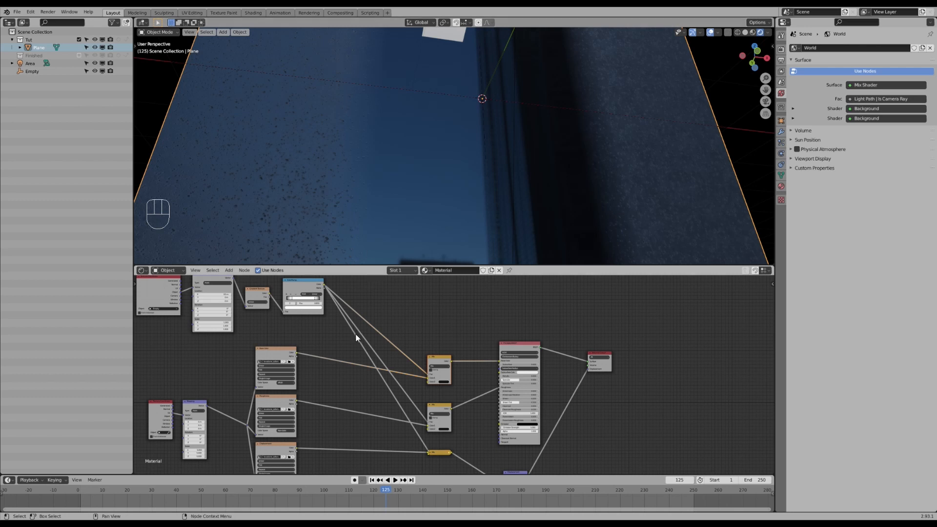
pyautogui.moveTo(413, 346); pyautogui.dragTo(432, 350, button='middle')
pyautogui.scroll(1, 459, 379)
pyautogui.click(462, 383)
pyautogui.hotkey('shift', 'a')
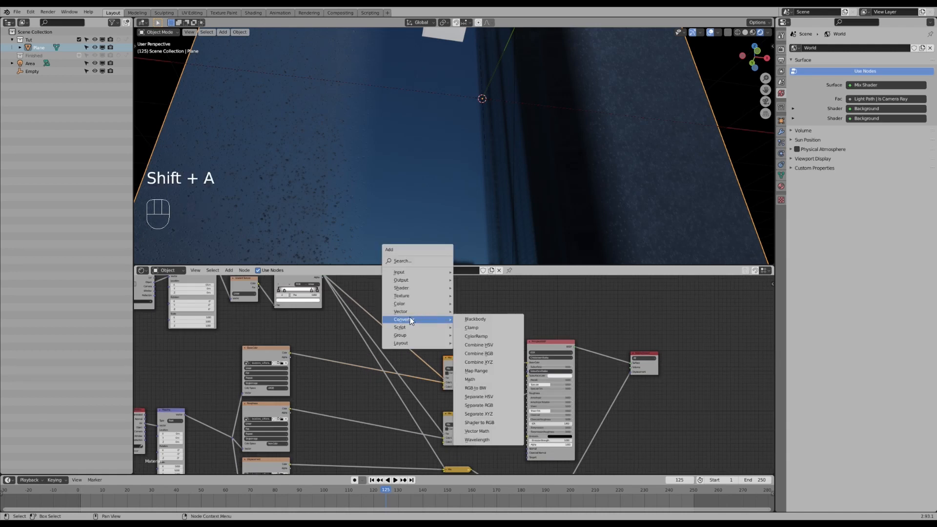
pyautogui.click(471, 380)
pyautogui.click(449, 309)
pyautogui.moveTo(449, 309); pyautogui.dragTo(452, 309)
pyautogui.click(439, 302)
pyautogui.press('g')
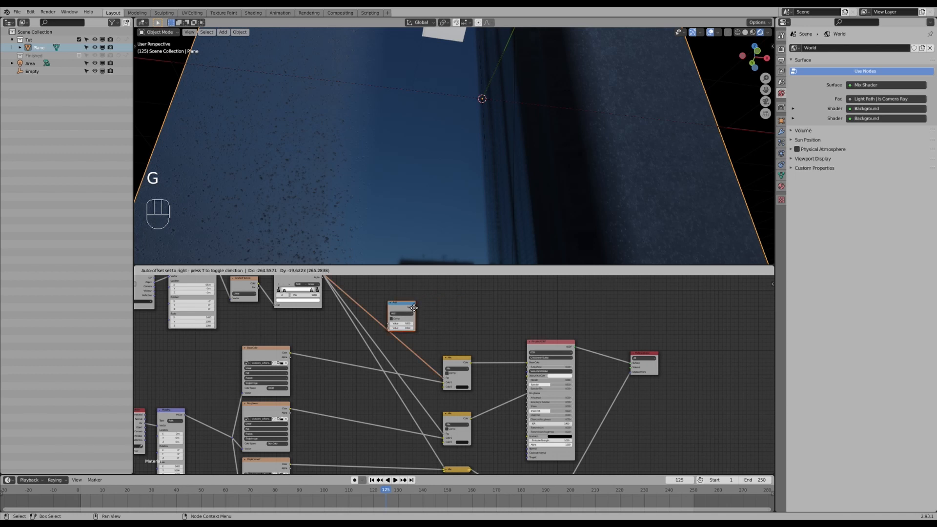
pyautogui.click(407, 317)
pyautogui.click(396, 324)
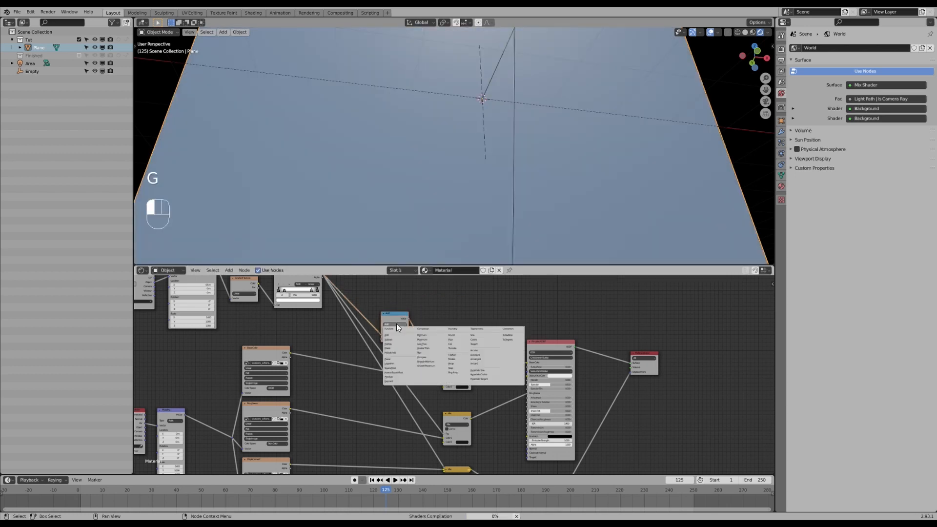
pyautogui.click(395, 344)
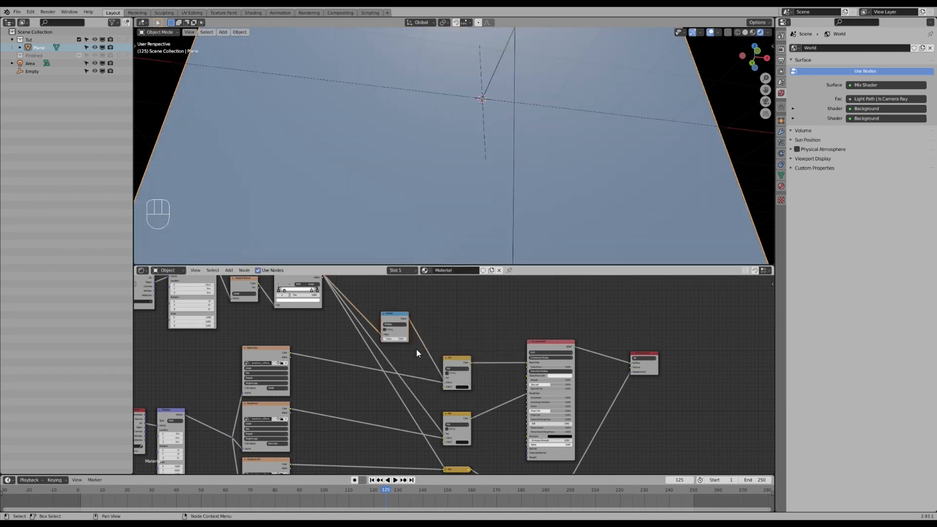
# - Link the ColorRamp into the Multiply node and preview its result on the plane
pyautogui.scroll(2, 400, 350)
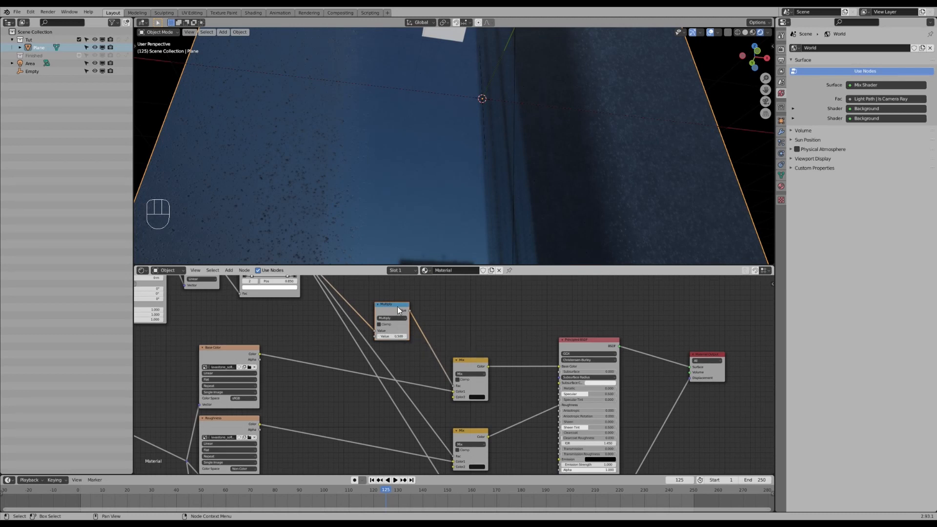
pyautogui.moveTo(395, 305); pyautogui.dragTo(397, 302)
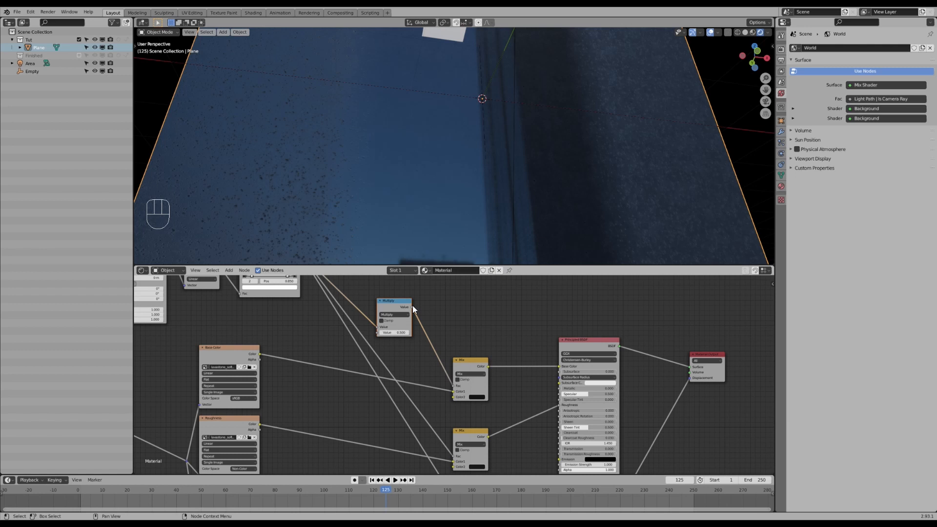
pyautogui.click(464, 365)
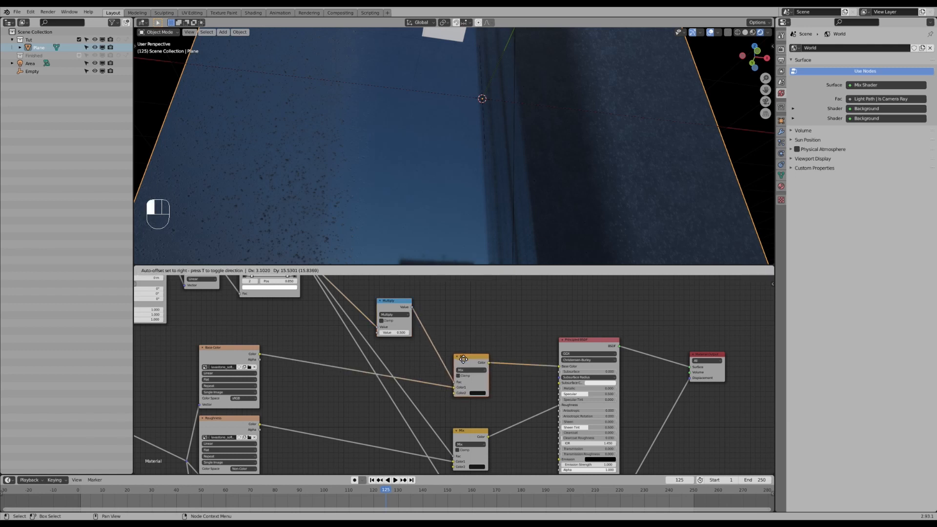
pyautogui.click(402, 333)
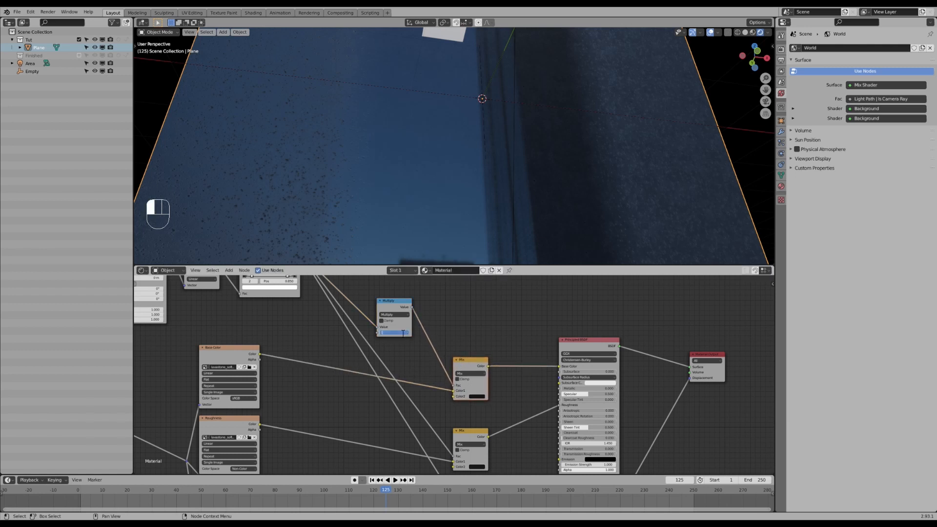
pyautogui.press('Return')
pyautogui.scroll(-2, 406, 305)
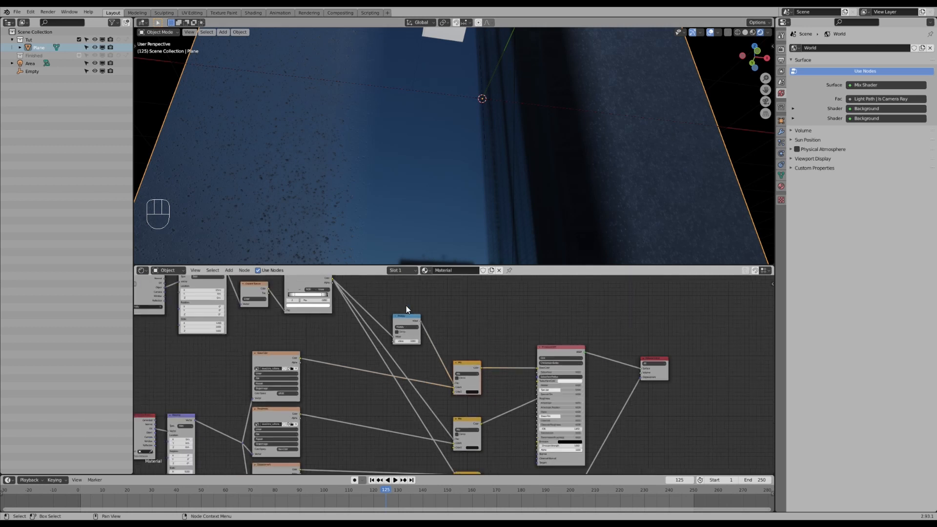
pyautogui.moveTo(406, 306); pyautogui.dragTo(414, 333, button='middle')
pyautogui.keyDown('ctrl'); pyautogui.keyDown('shift'); pyautogui.click(414, 338); pyautogui.keyUp('shift'); pyautogui.keyUp('ctrl')
pyautogui.moveTo(422, 200); pyautogui.dragTo(436, 185, button='middle')
pyautogui.scroll(1, 463, 415)
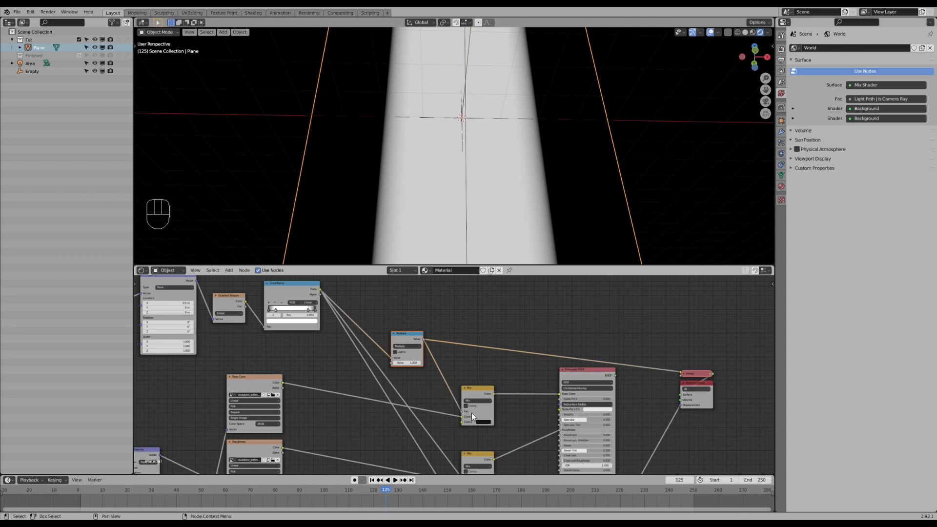
# - Preview the Base Color Mix node and set its factor to 1.000
pyautogui.moveTo(461, 411); pyautogui.dragTo(456, 410)
pyautogui.keyDown('ctrl'); pyautogui.keyDown('shift'); pyautogui.click(472, 392); pyautogui.keyUp('shift'); pyautogui.keyUp('ctrl')
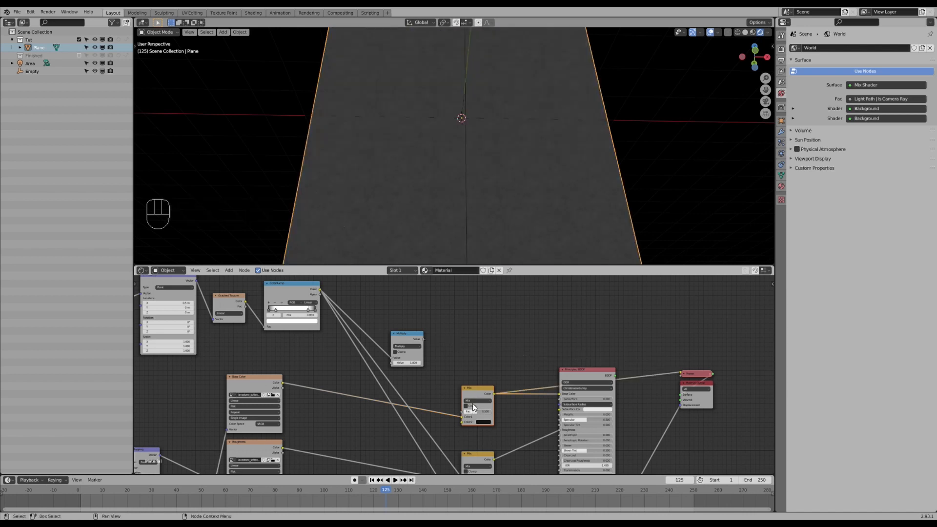
pyautogui.click(477, 414)
pyautogui.moveTo(477, 411); pyautogui.dragTo(469, 420)
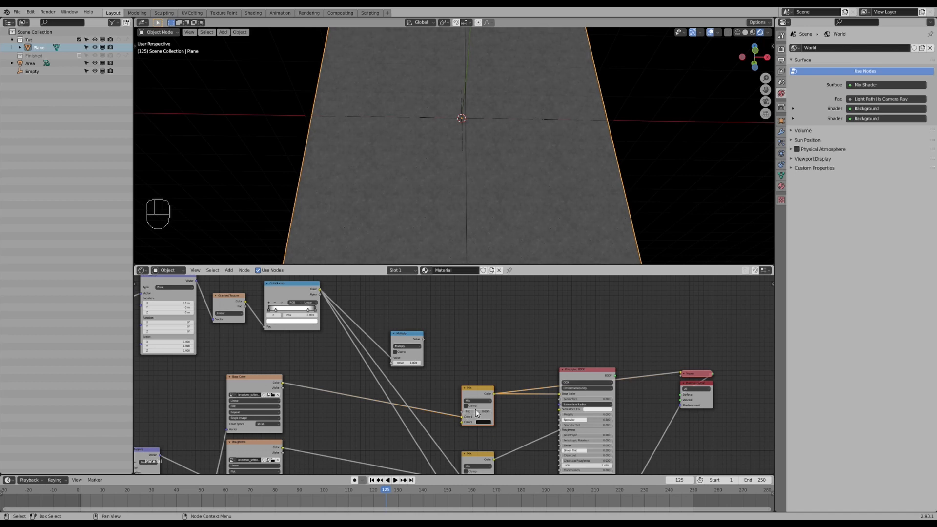
pyautogui.scroll(1, 468, 420)
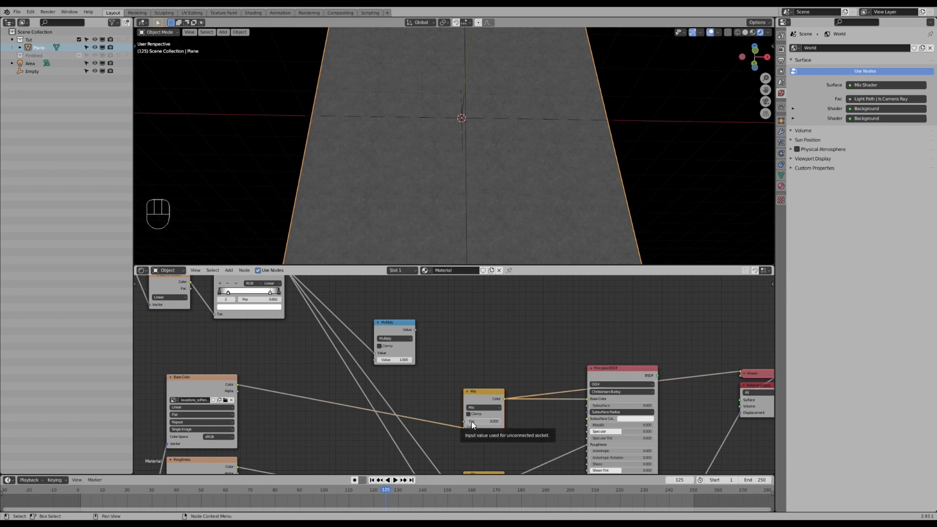
pyautogui.moveTo(473, 423)
pyautogui.mouseDown()
pyautogui.moveTo(500, 423)
pyautogui.moveTo(473, 435)
pyautogui.mouseUp()
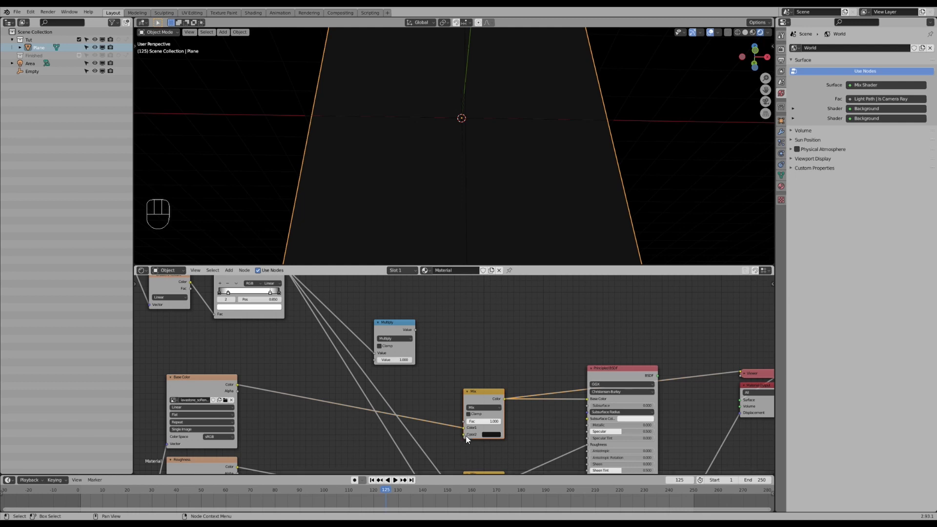
# - Lower the Base Color Mix factor and preview the Multiply node, then the Base Color Mix node, on the plane
pyautogui.moveTo(493, 422); pyautogui.dragTo(479, 422)
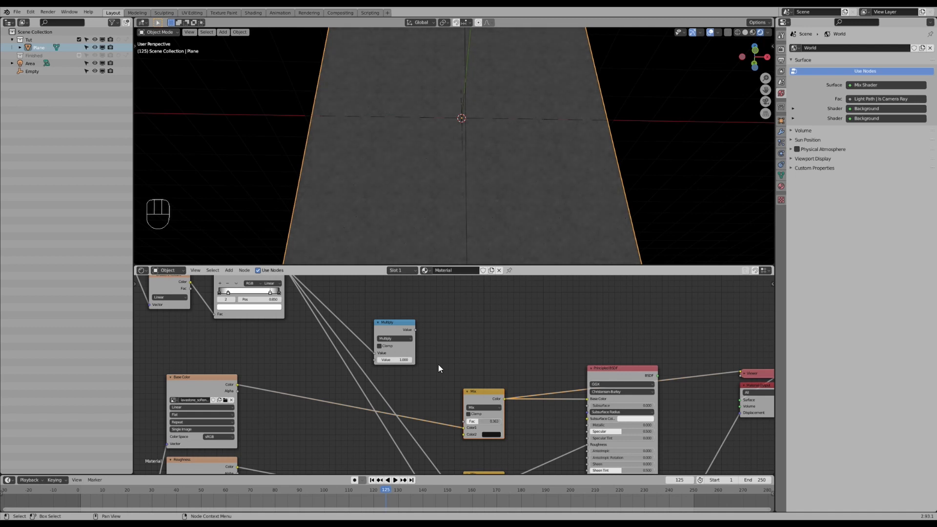
pyautogui.keyDown('ctrl'); pyautogui.keyDown('shift'); pyautogui.click(396, 324); pyautogui.keyUp('shift'); pyautogui.keyUp('ctrl')
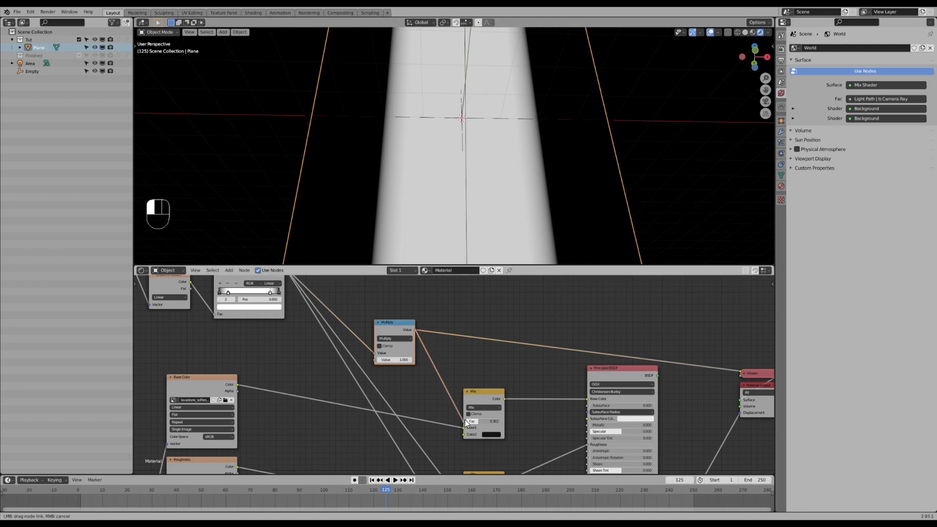
pyautogui.keyDown('ctrl'); pyautogui.keyDown('shift'); pyautogui.click(479, 393); pyautogui.keyUp('shift'); pyautogui.keyUp('ctrl')
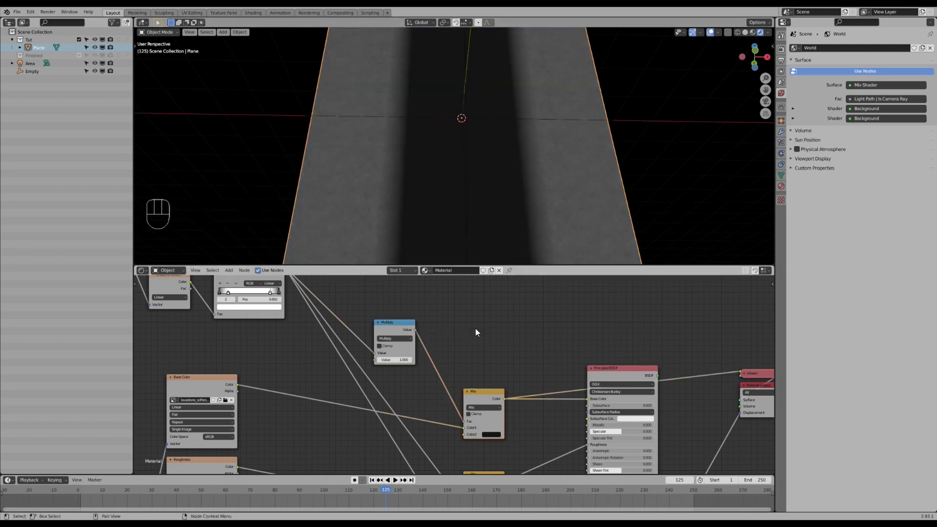
# - Lower the Multiply node's Value step by step, previewing the Multiply output and the Base Color Mix result
pyautogui.moveTo(424, 390); pyautogui.dragTo(443, 371, button='middle')
pyautogui.scroll(1, 410, 315)
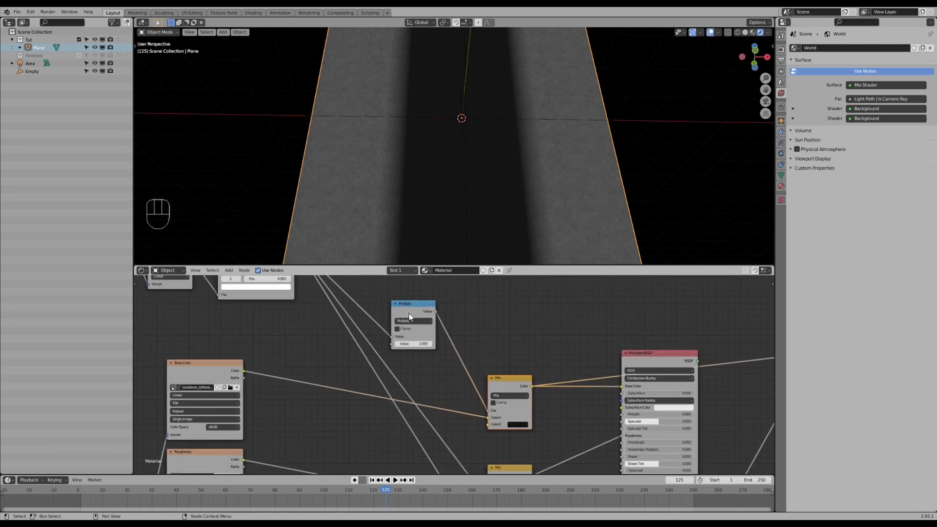
pyautogui.keyDown('ctrl'); pyautogui.keyDown('shift'); pyautogui.click(411, 306); pyautogui.keyUp('shift'); pyautogui.keyUp('ctrl')
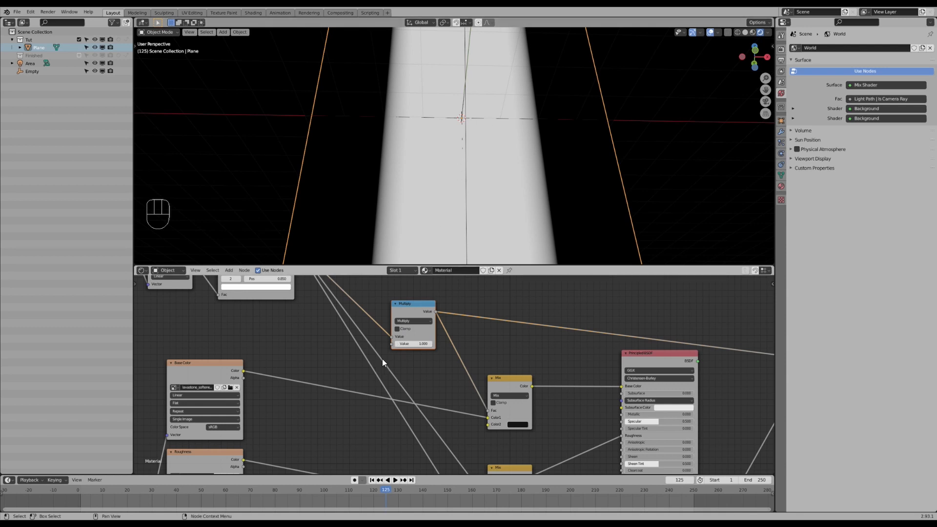
pyautogui.moveTo(412, 344); pyautogui.dragTo(395, 346)
pyautogui.click(395, 344)
pyautogui.click(395, 344)
pyautogui.click(395, 344)
pyautogui.click(396, 344)
pyautogui.click(396, 344)
pyautogui.click(395, 344)
pyautogui.click(395, 344)
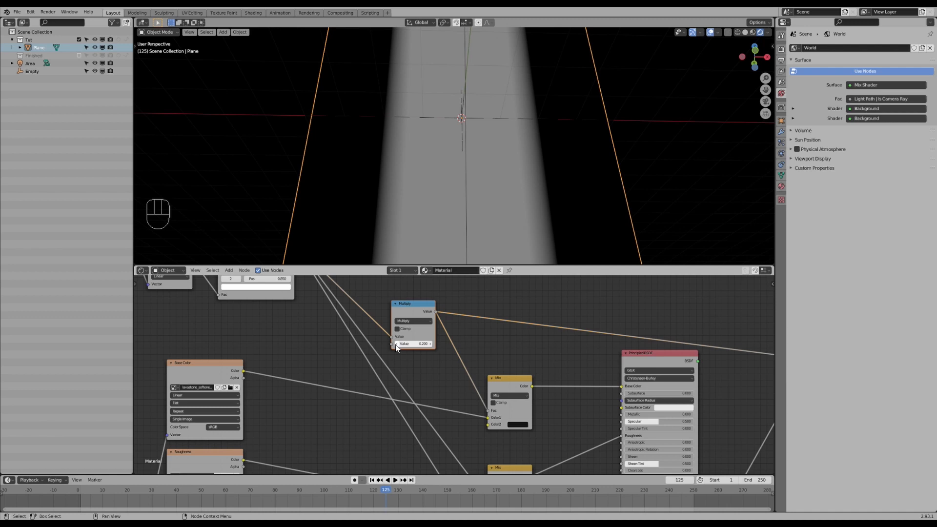
pyautogui.keyDown('ctrl'); pyautogui.keyDown('shift'); pyautogui.click(498, 378); pyautogui.keyUp('shift'); pyautogui.keyUp('ctrl')
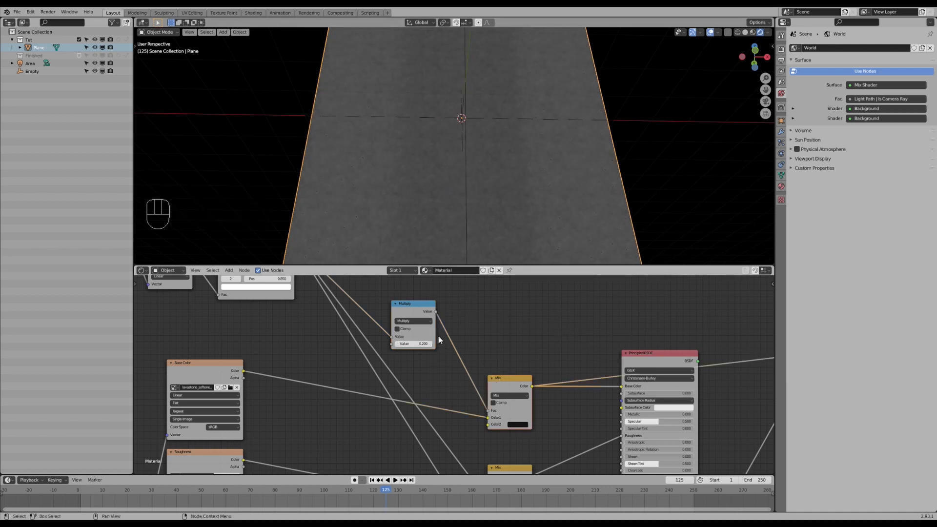
pyautogui.click(395, 344)
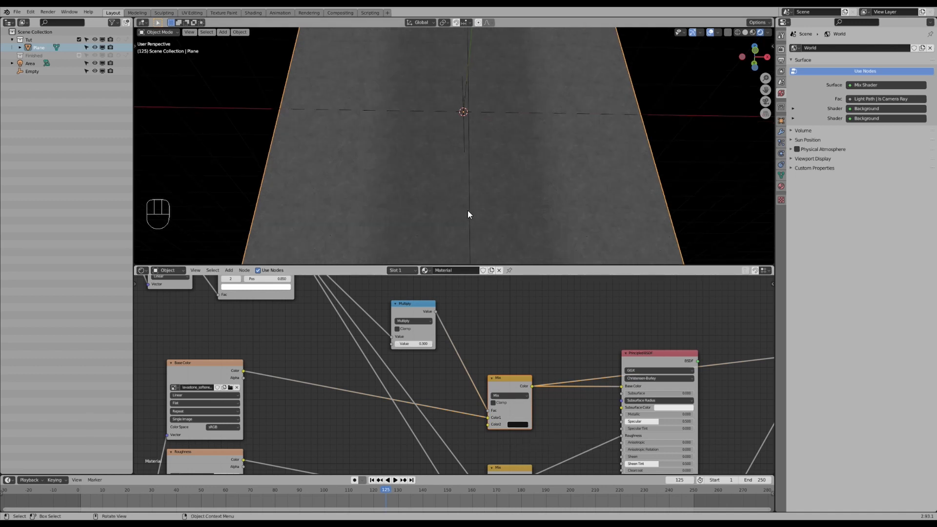
# - Preview the full Principled BSDF material and fine-tune the Multiply node's Value while checking the plane
pyautogui.scroll(4, 459, 196)
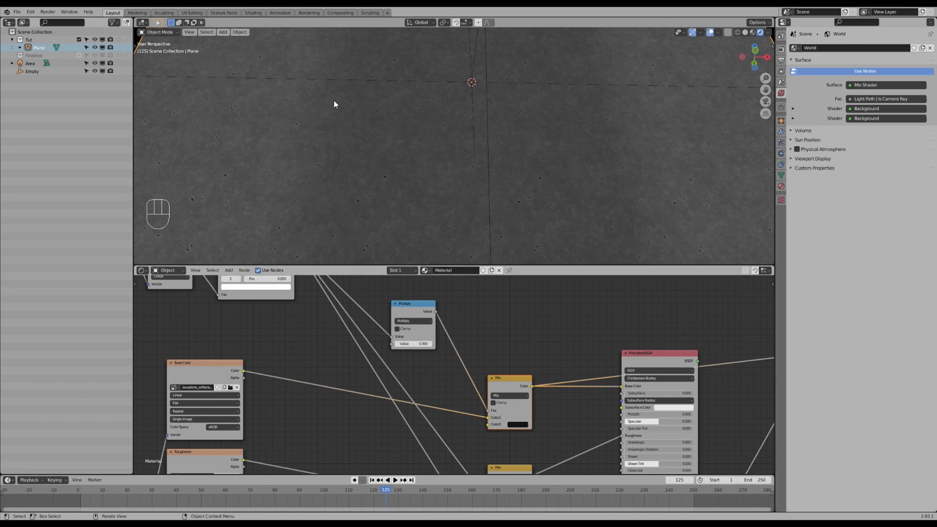
pyautogui.scroll(-2, 452, 371)
pyautogui.keyDown('ctrl'); pyautogui.keyDown('shift'); pyautogui.click(631, 361); pyautogui.keyUp('shift'); pyautogui.keyUp('ctrl')
pyautogui.moveTo(523, 200); pyautogui.dragTo(461, 192, button='middle')
pyautogui.click(409, 350)
pyautogui.moveTo(388, 218); pyautogui.dragTo(346, 174, button='middle')
pyautogui.click(408, 350)
pyautogui.moveTo(377, 213); pyautogui.dragTo(434, 191, button='middle')
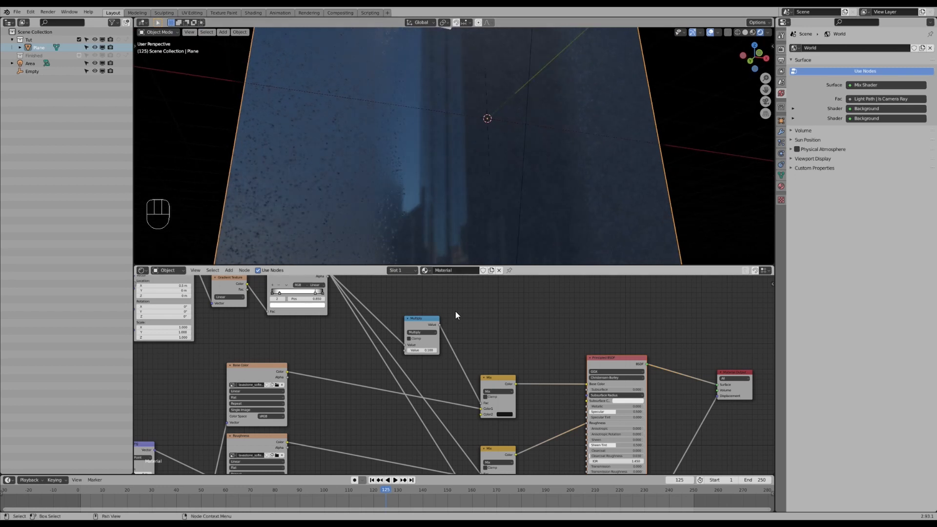
# - Expand the collapsed displacement Mix node
pyautogui.scroll(-1, 467, 420)
pyautogui.moveTo(467, 421); pyautogui.dragTo(453, 348, button='middle')
pyautogui.click(482, 423)
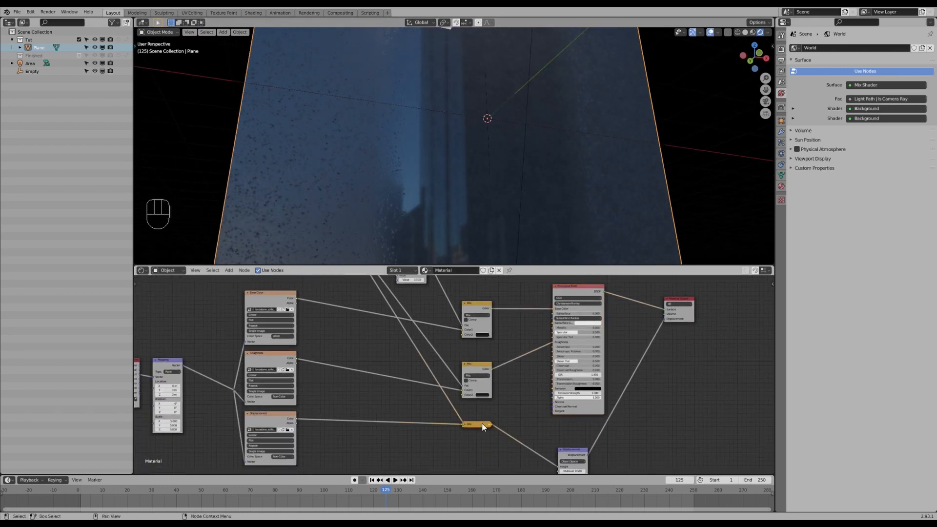
pyautogui.press('h')
pyautogui.moveTo(466, 198)
pyautogui.mouseDown(button='middle')
pyautogui.moveTo(451, 188)
pyautogui.moveTo(463, 189)
pyautogui.mouseUp(button='middle')
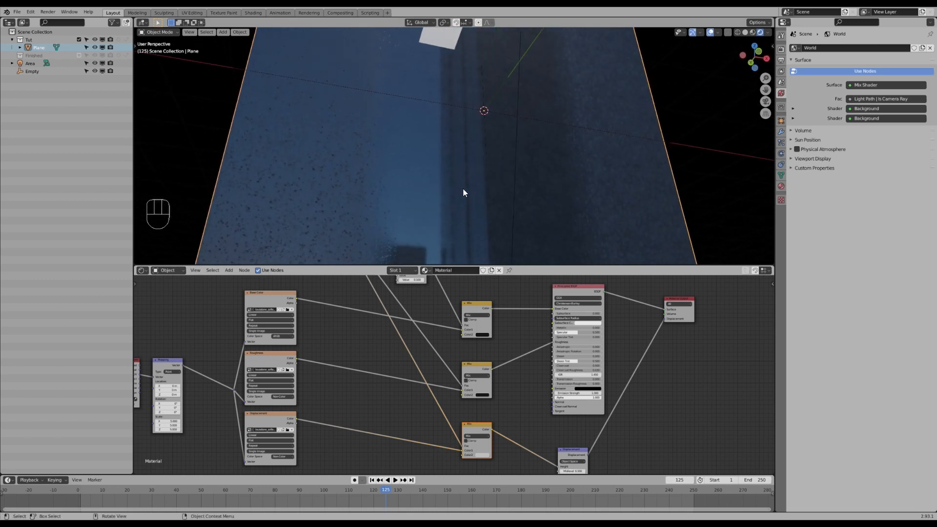
pyautogui.moveTo(463, 189); pyautogui.dragTo(445, 155, button='middle')
pyautogui.moveTo(479, 186)
pyautogui.mouseDown(button='middle')
pyautogui.moveTo(467, 178)
pyautogui.moveTo(488, 173)
pyautogui.mouseUp(button='middle')
pyautogui.scroll(2, 480, 137)
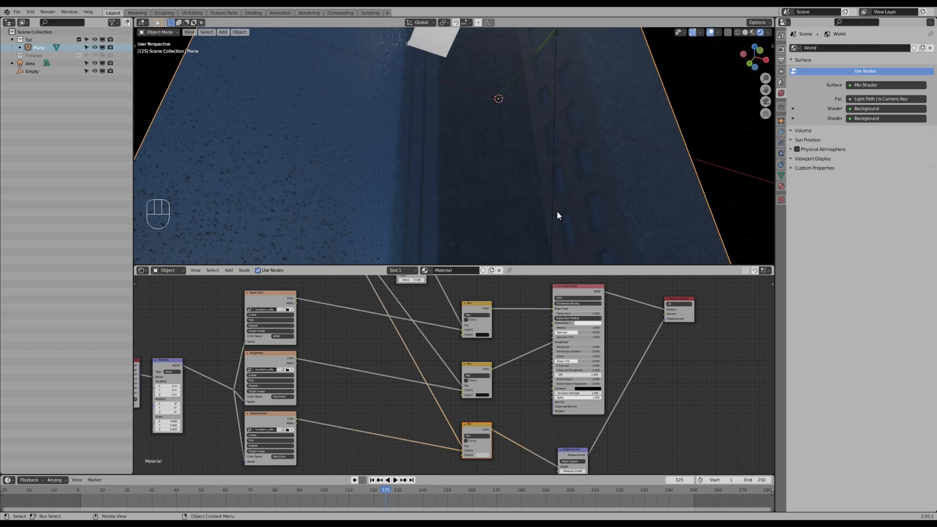
pyautogui.scroll(-2, 329, 435)
# - Add a Noise Texture node below the displacement nodes
pyautogui.moveTo(329, 436); pyautogui.dragTo(385, 384, button='middle')
pyautogui.moveTo(354, 415); pyautogui.dragTo(377, 379, button='middle')
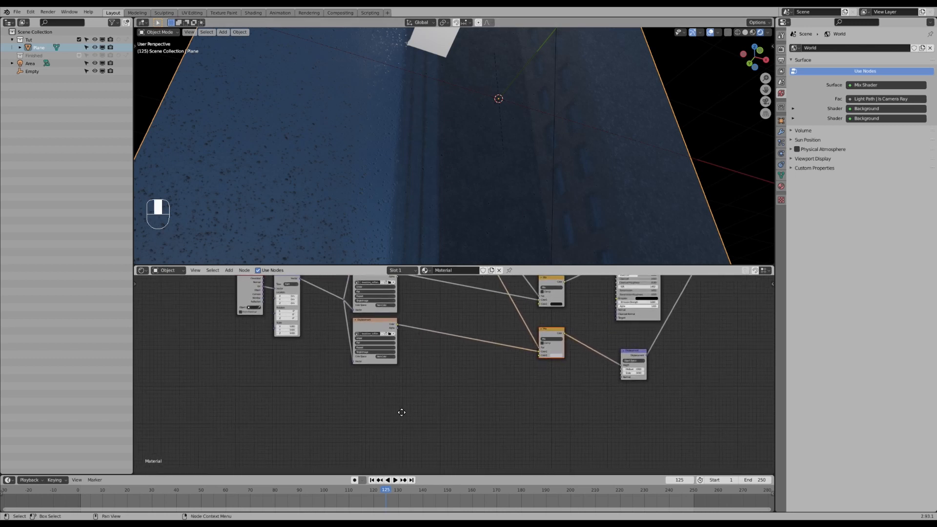
pyautogui.moveTo(403, 412); pyautogui.dragTo(394, 409, button='middle')
pyautogui.scroll(2, 397, 409)
pyautogui.press('shift')
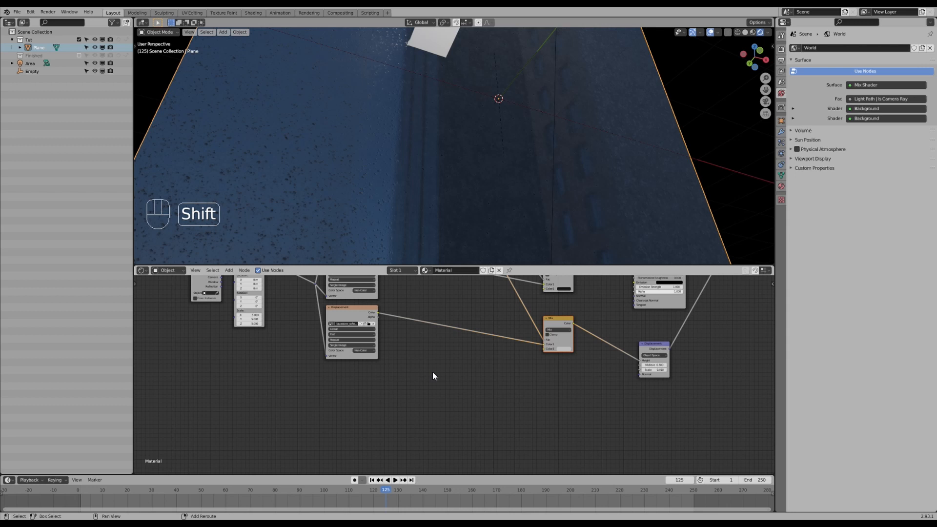
pyautogui.hotkey('shift', 'a')
pyautogui.moveTo(415, 349)
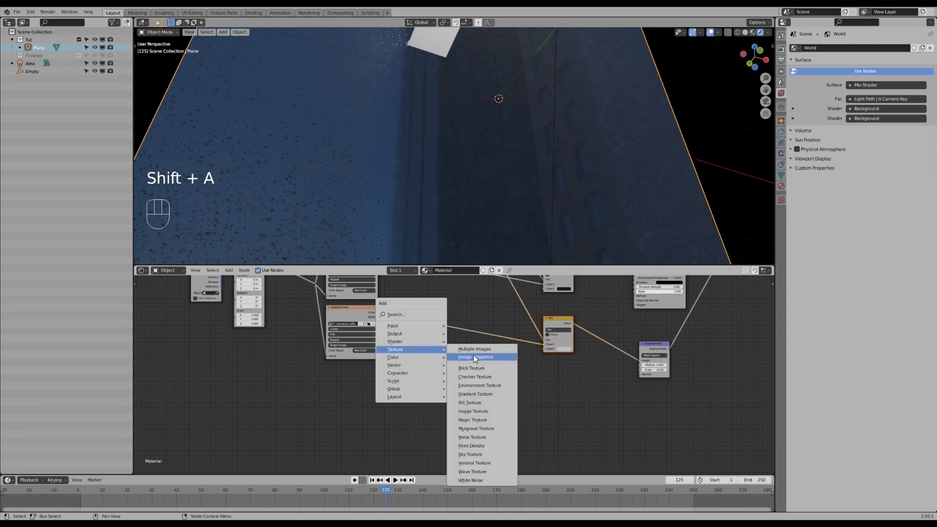
pyautogui.click(481, 437)
pyautogui.click(429, 388)
pyautogui.moveTo(429, 388); pyautogui.dragTo(439, 332, button='middle')
# - Add a Voronoi Texture node beneath the Noise Texture
pyautogui.hotkey('shift', 'a')
pyautogui.moveTo(439, 338)
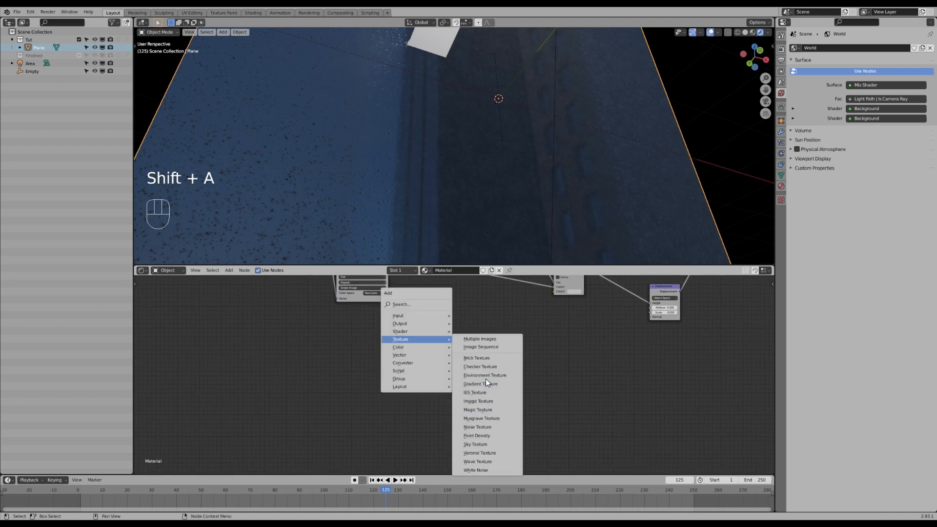
pyautogui.click(482, 453)
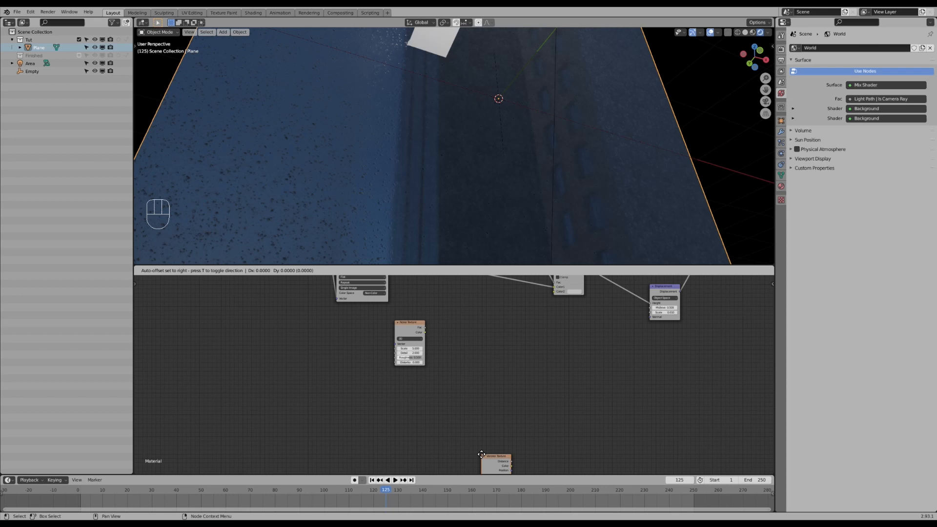
pyautogui.click(394, 367)
# - Set the Voronoi Texture's feature to Smooth F1
pyautogui.scroll(1, 404, 394)
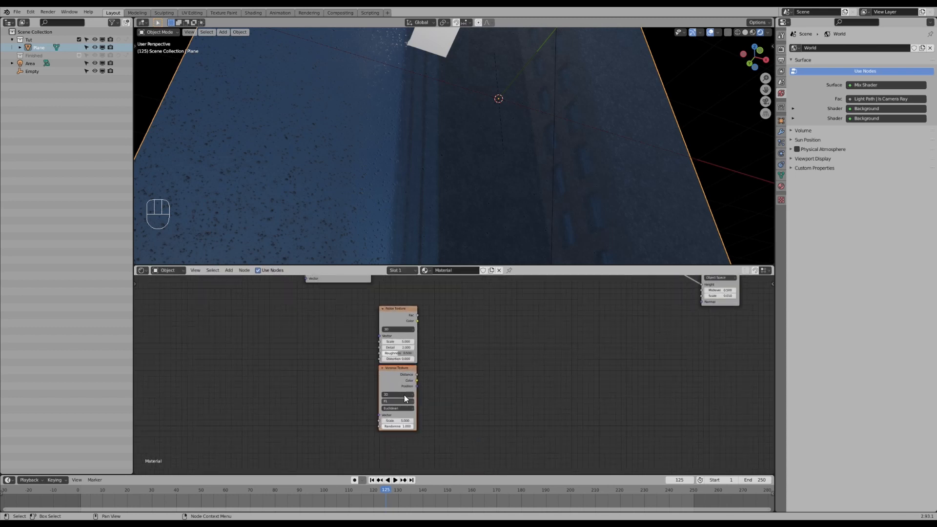
pyautogui.scroll(1, 405, 395)
pyautogui.click(381, 402)
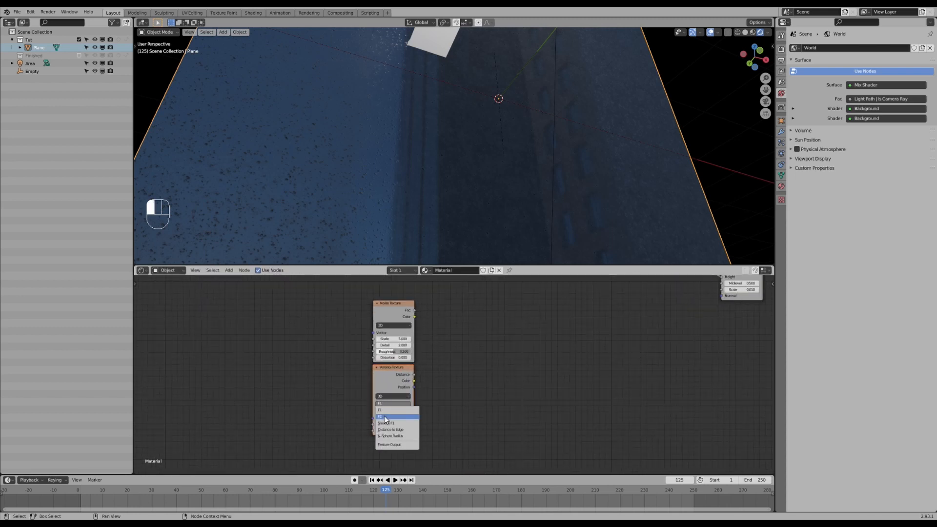
pyautogui.click(388, 424)
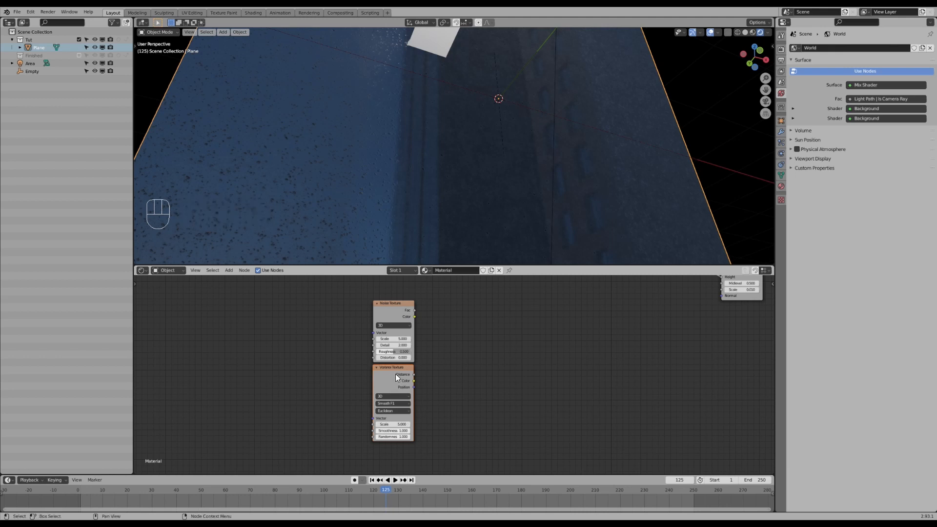
# - Select both texture nodes and merge them into a new Mix node
pyautogui.press('a')
pyautogui.press('a')
pyautogui.press('b')
pyautogui.moveTo(361, 315); pyautogui.dragTo(428, 427)
pyautogui.press('ctrl+KP_0')
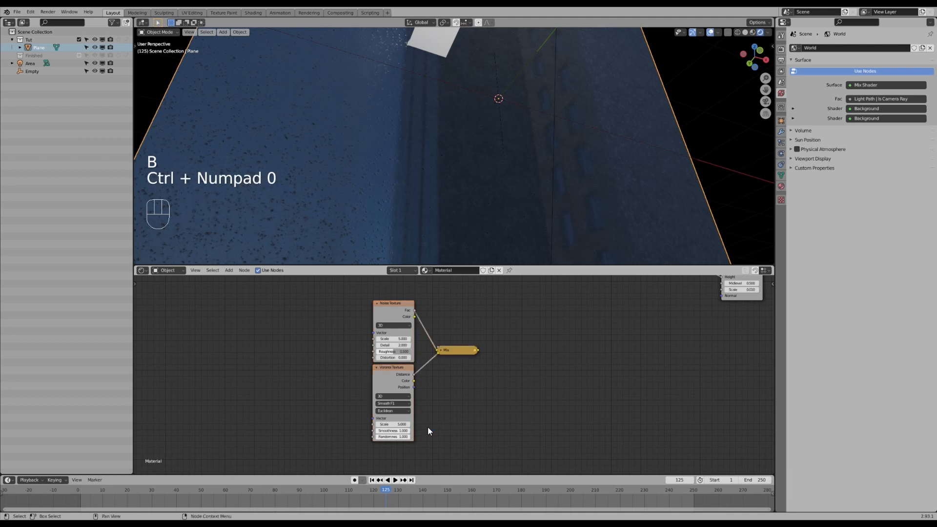
# - Connect the texture Mix output into the displacement Mix node and preview the result
pyautogui.scroll(-4, 456, 356)
pyautogui.moveTo(479, 347); pyautogui.dragTo(438, 397, button='middle')
pyautogui.moveTo(556, 318); pyautogui.dragTo(508, 387, button='middle')
pyautogui.scroll(-3, 508, 388)
pyautogui.moveTo(405, 456); pyautogui.dragTo(470, 404)
pyautogui.moveTo(472, 404); pyautogui.dragTo(460, 428, button='middle')
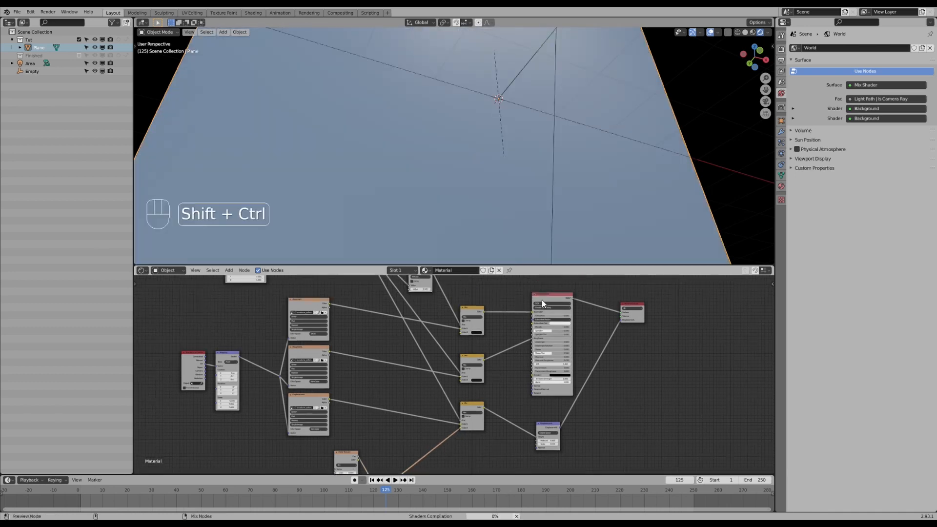
pyautogui.keyDown('ctrl'); pyautogui.keyDown('shift'); pyautogui.click(464, 433); pyautogui.keyUp('shift'); pyautogui.keyUp('ctrl')
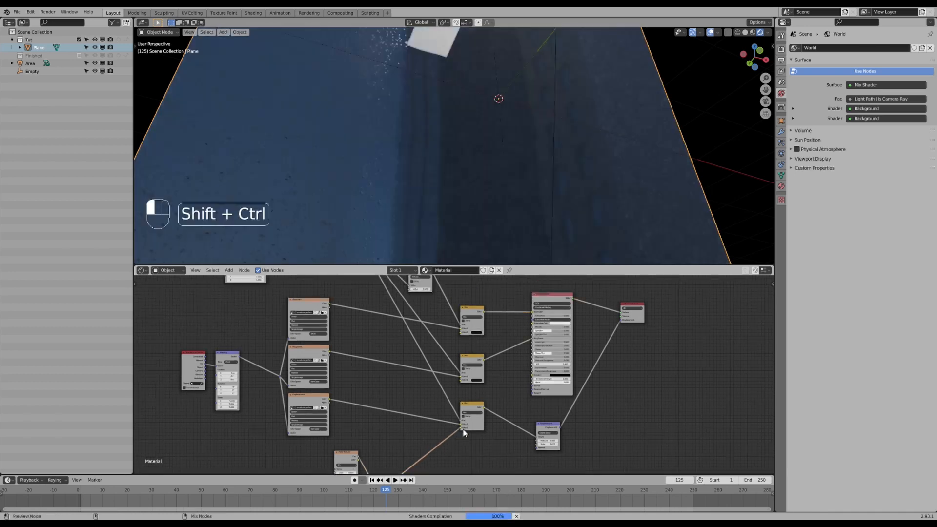
pyautogui.moveTo(455, 432); pyautogui.dragTo(466, 373, button='middle')
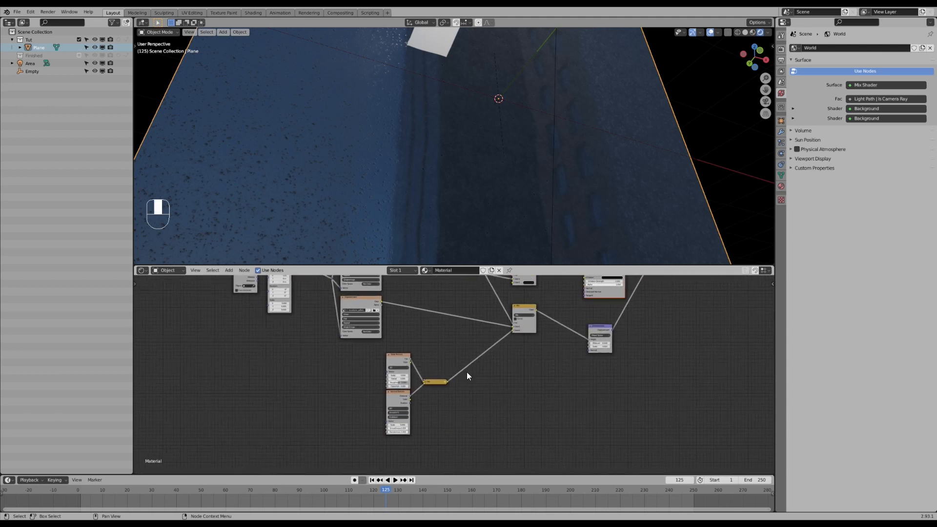
pyautogui.moveTo(536, 166)
pyautogui.mouseDown(button='middle')
pyautogui.moveTo(526, 155)
pyautogui.moveTo(531, 161)
pyautogui.mouseUp(button='middle')
pyautogui.scroll(3, 436, 385)
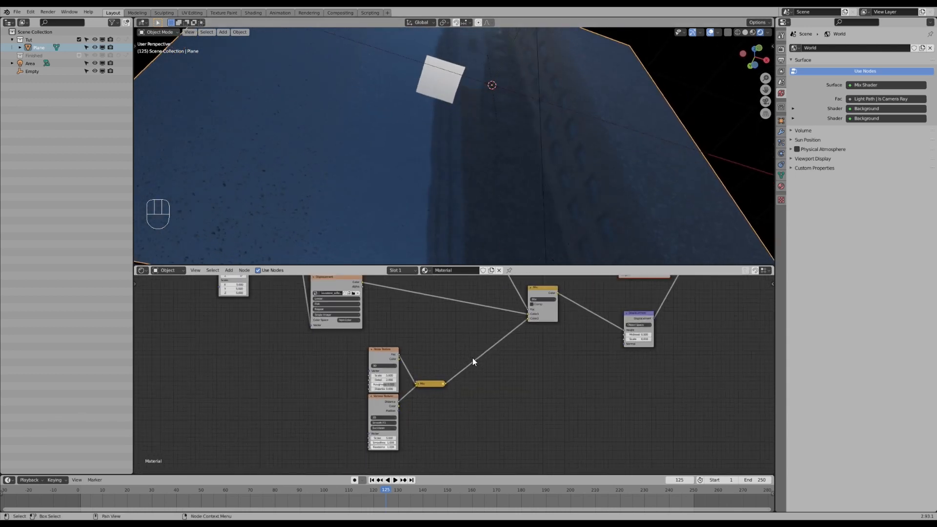
# - Set the Noise Texture Scale to about 8.5 and Detail to 16, and the Voronoi Scale to 9.5
pyautogui.moveTo(372, 452); pyautogui.dragTo(434, 452)
pyautogui.click(372, 454)
pyautogui.click(372, 369)
pyautogui.moveTo(373, 368); pyautogui.dragTo(377, 367)
pyautogui.moveTo(373, 375); pyautogui.dragTo(398, 375)
pyautogui.moveTo(452, 162)
pyautogui.mouseDown(button='middle')
pyautogui.moveTo(420, 167)
pyautogui.moveTo(441, 175)
pyautogui.mouseUp(button='middle')
pyautogui.moveTo(370, 368)
pyautogui.mouseDown()
pyautogui.moveTo(393, 368)
pyautogui.moveTo(375, 368)
pyautogui.mouseUp()
pyautogui.moveTo(369, 454); pyautogui.dragTo(359, 453)
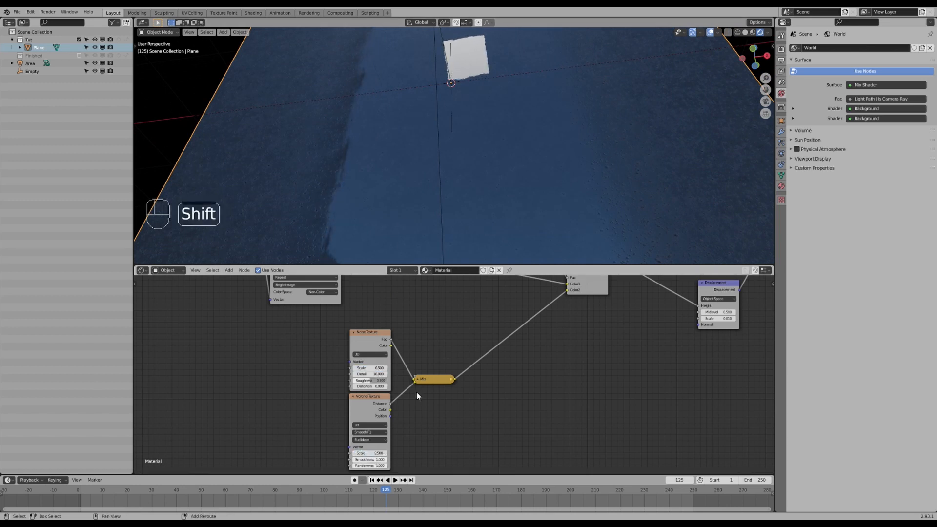
# - Expand the texture-merging Mix node and set its factor to about 0.37, nudging the Noise Scale to 8
pyautogui.keyDown('ctrl'); pyautogui.keyDown('shift'); pyautogui.click(426, 380); pyautogui.keyUp('shift'); pyautogui.keyUp('ctrl')
pyautogui.moveTo(458, 140); pyautogui.dragTo(455, 207, button='middle')
pyautogui.moveTo(371, 368); pyautogui.dragTo(378, 368)
pyautogui.press('h')
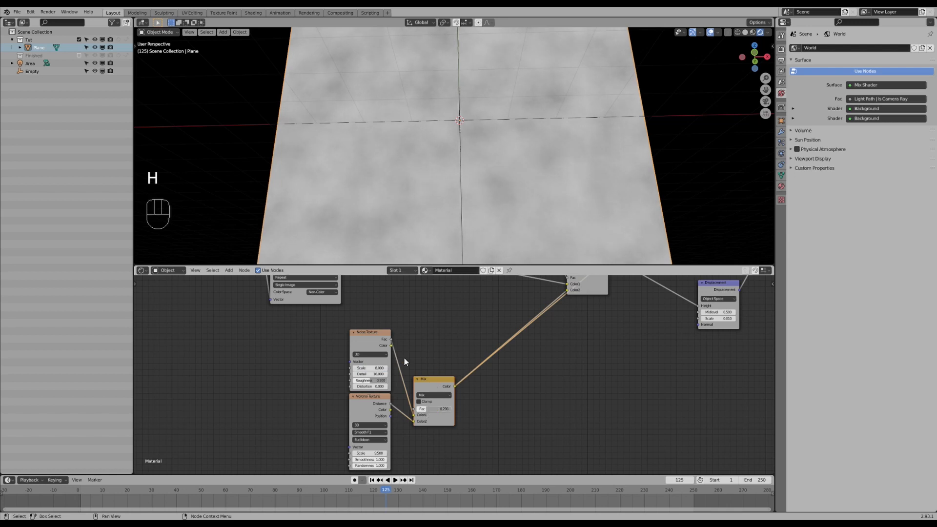
pyautogui.moveTo(432, 408); pyautogui.dragTo(434, 408)
# - Add Texture Coordinate and Mapping nodes feeding both the Noise and Voronoi textures, and arrange them
pyautogui.scroll(-1, 336, 373)
pyautogui.moveTo(328, 382); pyautogui.dragTo(398, 370, button='middle')
pyautogui.scroll(1, 356, 379)
pyautogui.click(456, 326)
pyautogui.hotkey('ctrl', 't')
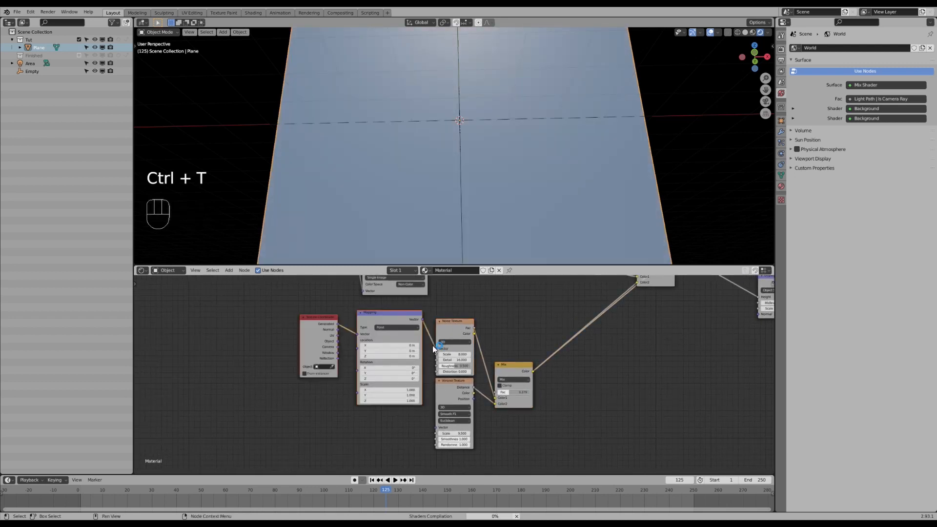
pyautogui.press('g')
pyautogui.click(389, 323)
pyautogui.moveTo(387, 320); pyautogui.dragTo(433, 430)
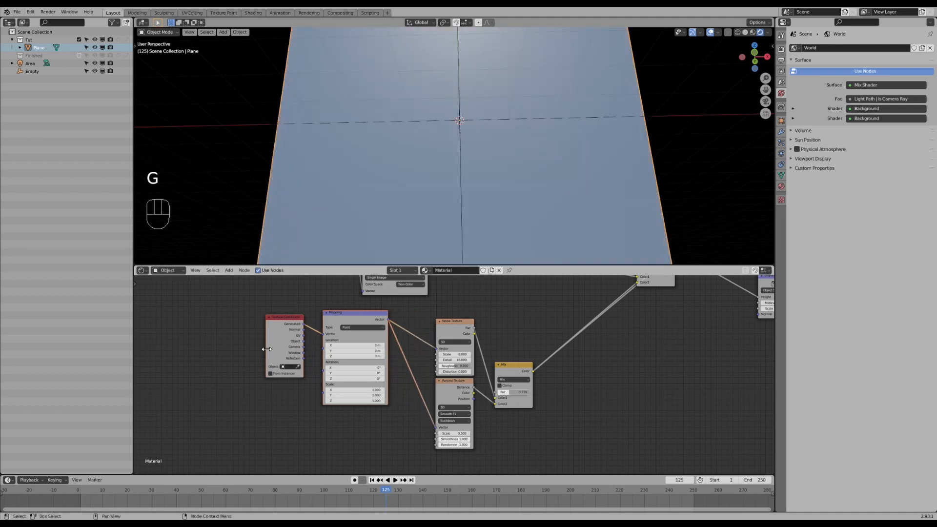
pyautogui.moveTo(296, 337); pyautogui.dragTo(324, 333)
pyautogui.click(290, 328)
pyautogui.keyDown('shift'); pyautogui.click(351, 315); pyautogui.keyUp('shift')
pyautogui.press('g')
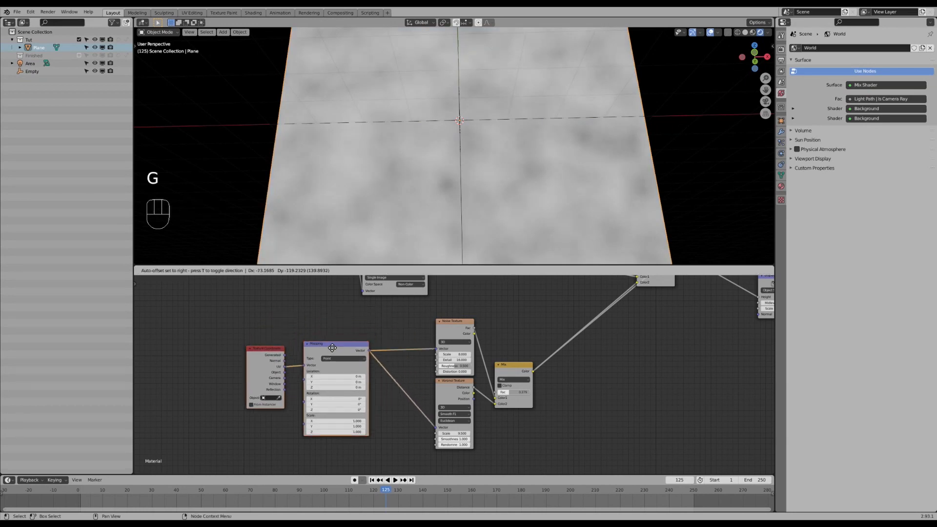
pyautogui.click(355, 348)
# - Arrange the coordinate nodes and drive the Mapping node's Location Y with the expression #frame
pyautogui.click(450, 384)
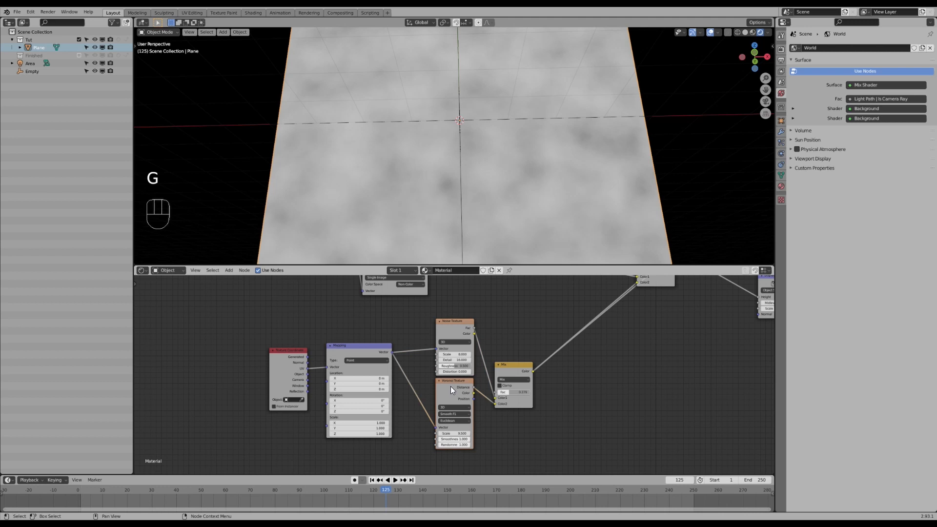
pyautogui.moveTo(424, 426); pyautogui.dragTo(466, 400, button='middle')
pyautogui.scroll(3, 463, 396)
pyautogui.moveTo(424, 371); pyautogui.dragTo(431, 378, button='middle')
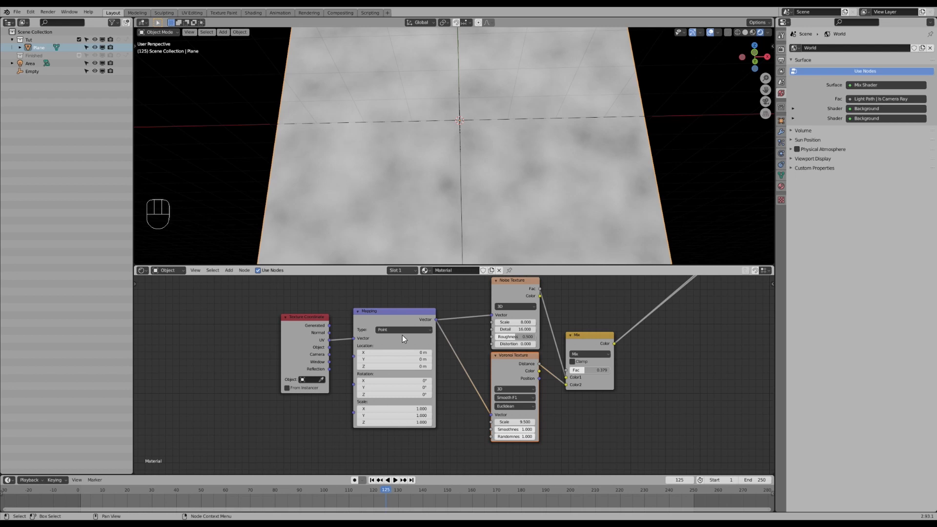
pyautogui.moveTo(406, 358)
pyautogui.mouseDown()
pyautogui.moveTo(437, 359)
pyautogui.moveTo(393, 357)
pyautogui.mouseUp()
pyautogui.rightClick(394, 358)
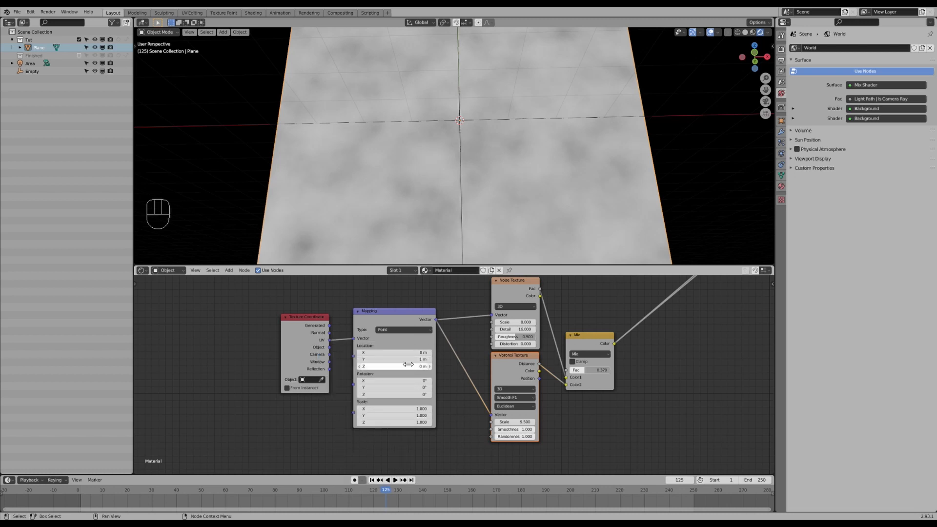
pyautogui.click(409, 359)
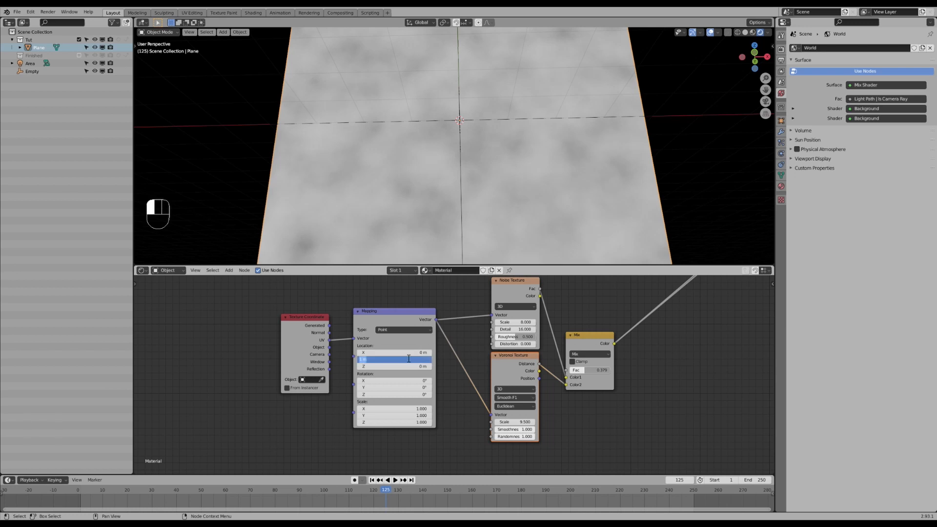
pyautogui.press('shift')
pyautogui.write('#frame')
pyautogui.press('Return')
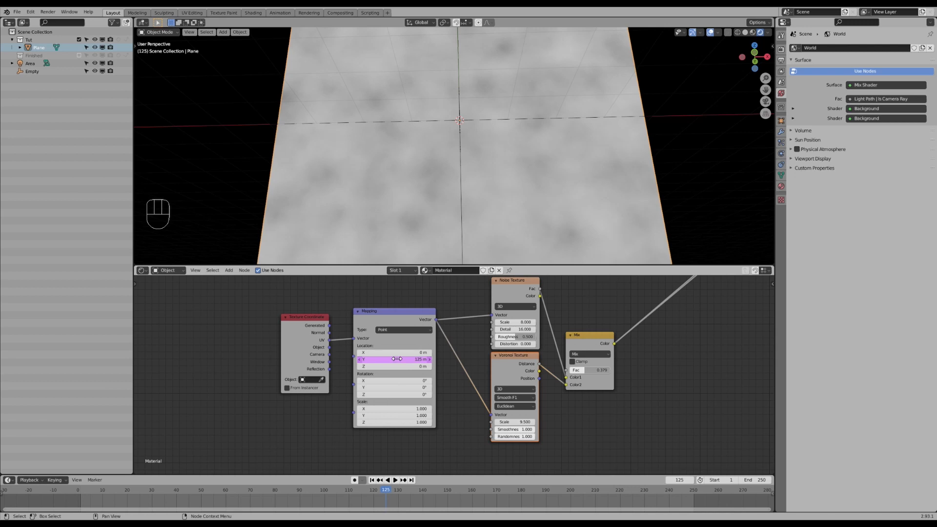
# - Scrub the timeline and play the animation to preview the moving noise
pyautogui.moveTo(390, 490); pyautogui.dragTo(256, 492)
pyautogui.press('space')
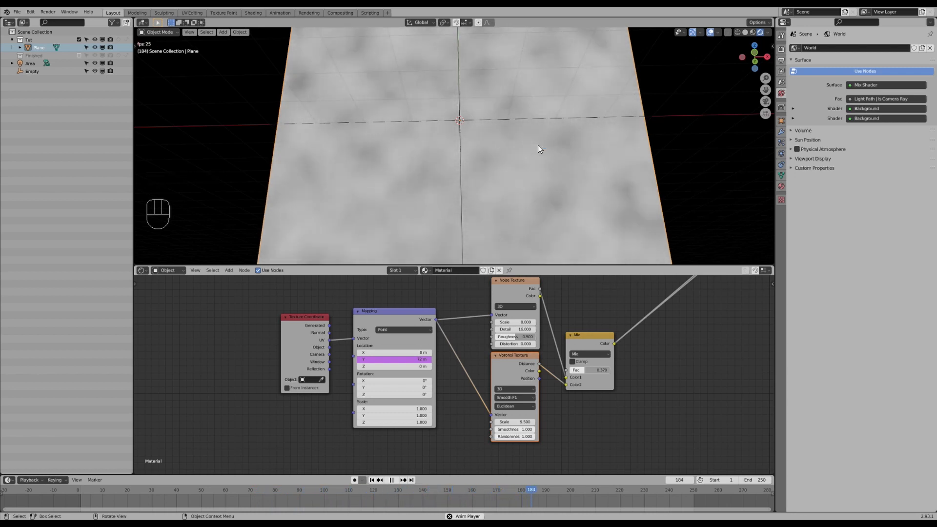
pyautogui.press('Escape')
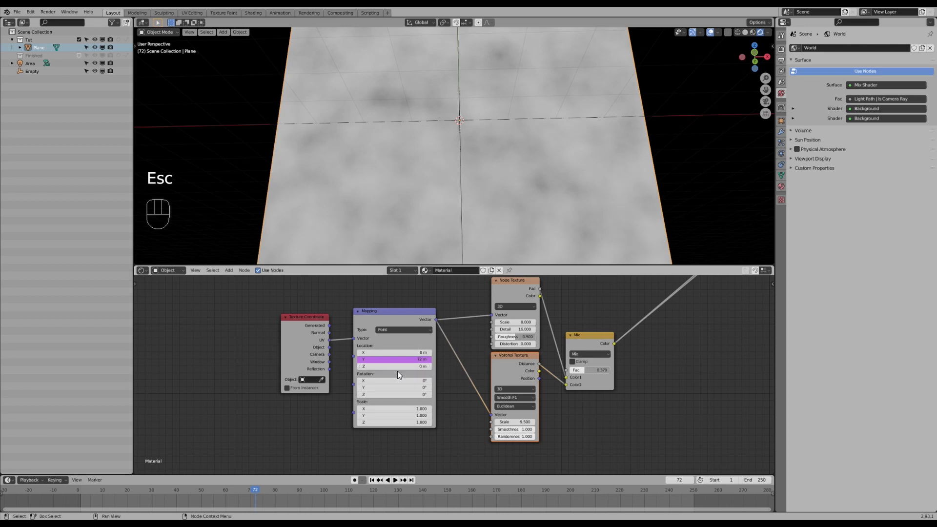
# - Change the Location Y driver expression to frame/500 and play the animation
pyautogui.click(395, 363)
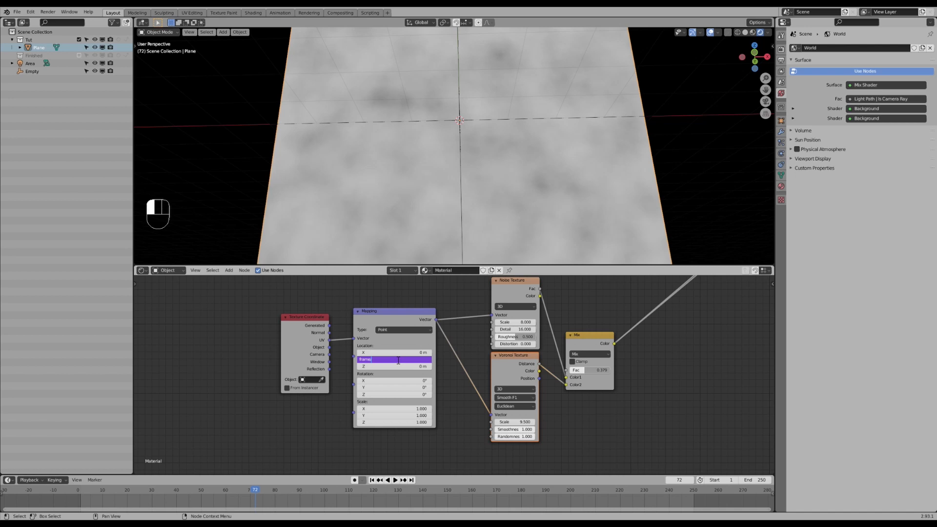
pyautogui.write('500')
pyautogui.press('Return')
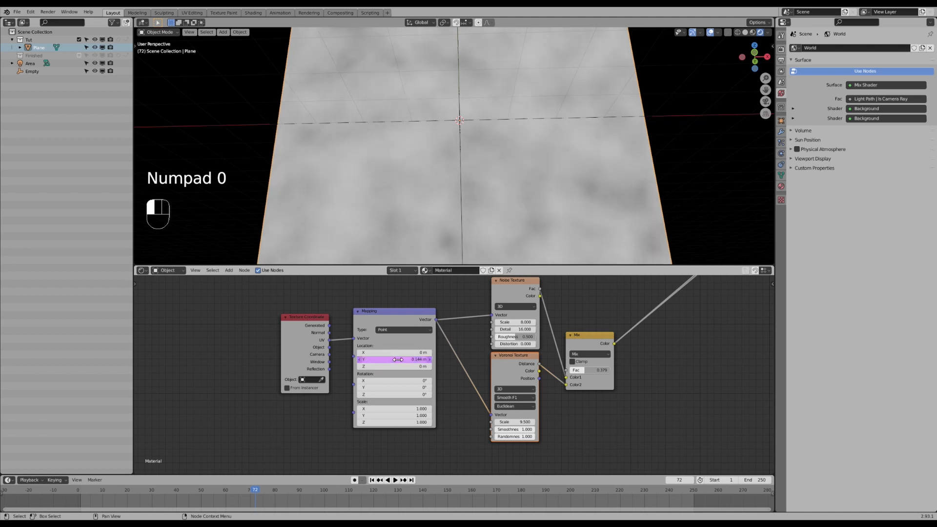
pyautogui.press('space')
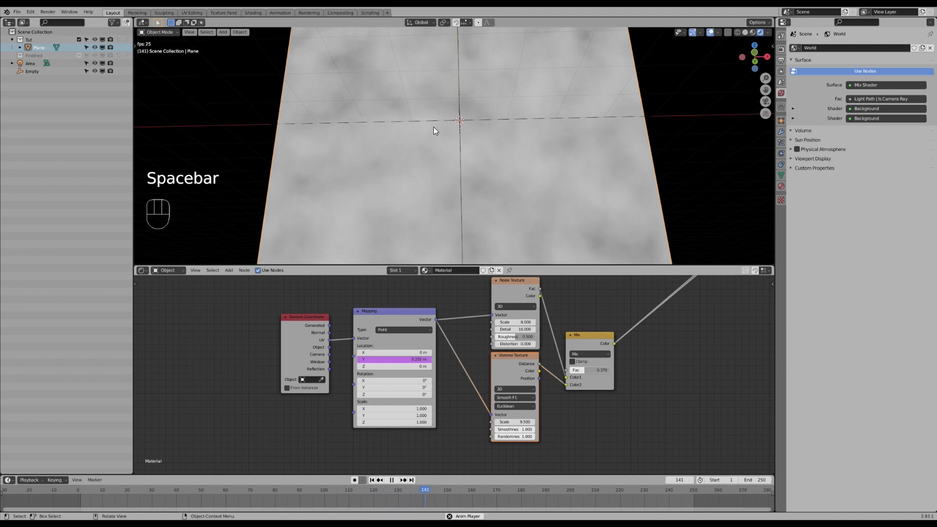
# - Edit the Location Y driver expression to frame/25
pyautogui.click(376, 359)
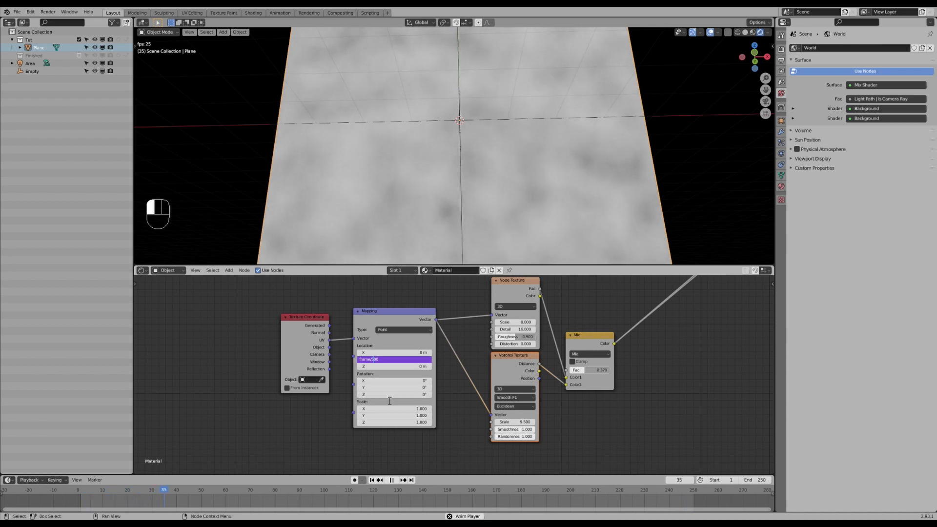
pyautogui.press('shift')
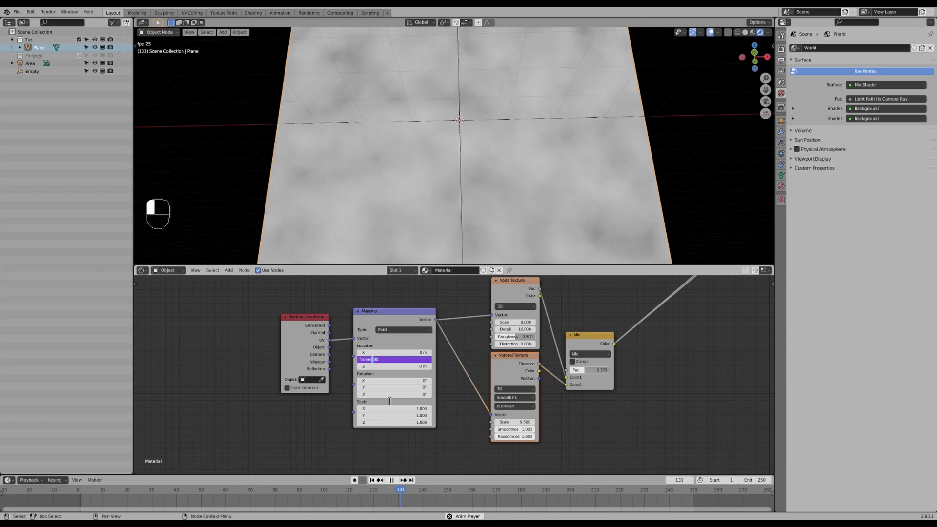
pyautogui.hotkey('shift', 'Right')
pyautogui.hotkey('shift', 'Right')
pyautogui.write('25')
pyautogui.press('Return')
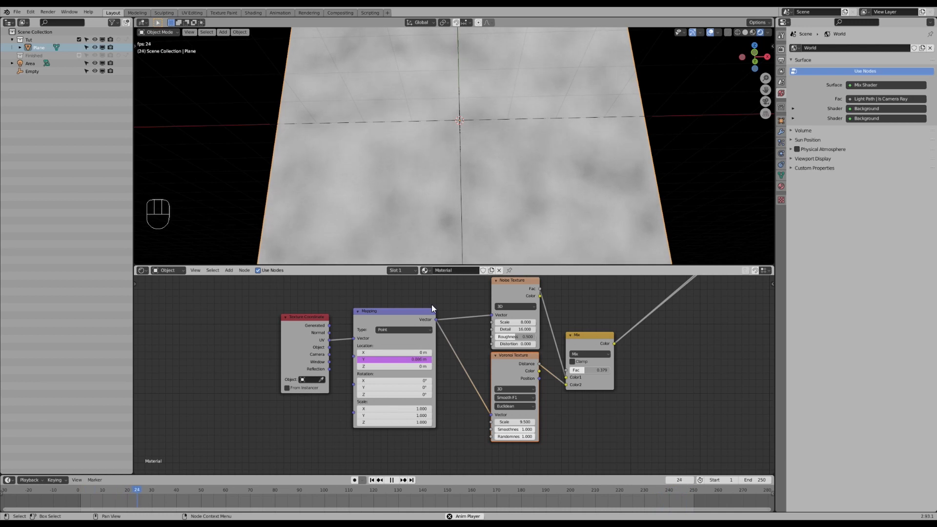
# - Examine the animated displacement in the viewport while moving around the node tree
pyautogui.scroll(-3, 477, 335)
pyautogui.moveTo(590, 302); pyautogui.dragTo(507, 396, button='middle')
pyautogui.moveTo(614, 293); pyautogui.dragTo(513, 367, button='middle')
pyautogui.keyDown('ctrl'); pyautogui.keyDown('shift'); pyautogui.click(560, 307); pyautogui.keyUp('shift'); pyautogui.keyUp('ctrl')
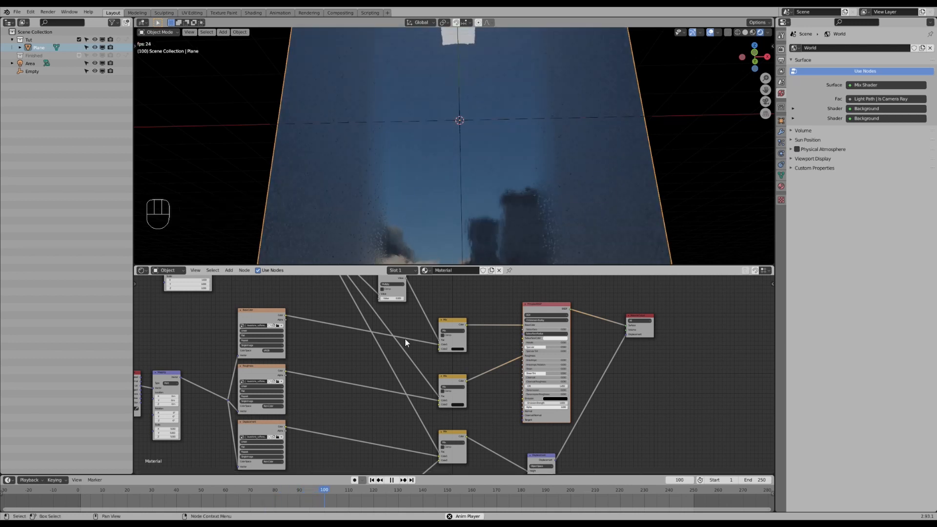
pyautogui.moveTo(471, 193)
pyautogui.mouseDown(button='middle')
pyautogui.moveTo(487, 195)
pyautogui.moveTo(469, 184)
pyautogui.mouseUp(button='middle')
pyautogui.moveTo(416, 199); pyautogui.dragTo(415, 210, button='middle')
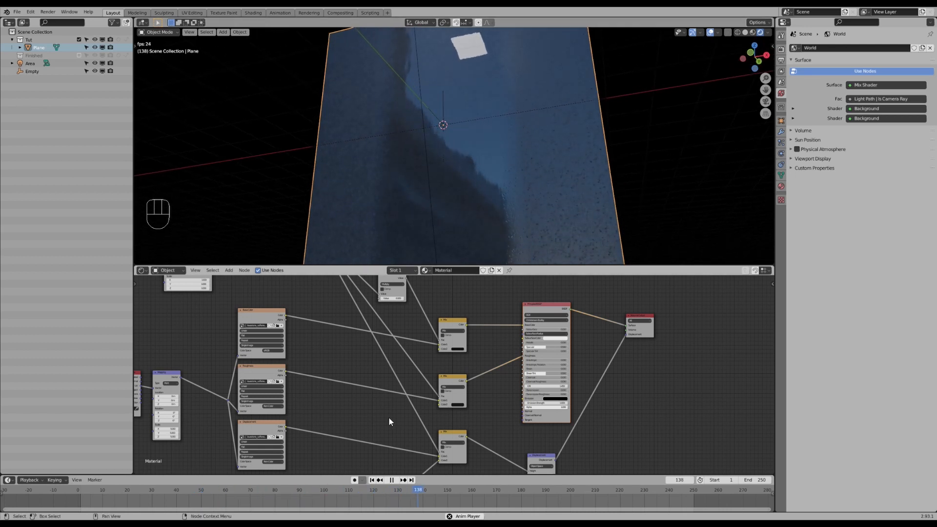
pyautogui.moveTo(389, 423); pyautogui.dragTo(404, 380, button='middle')
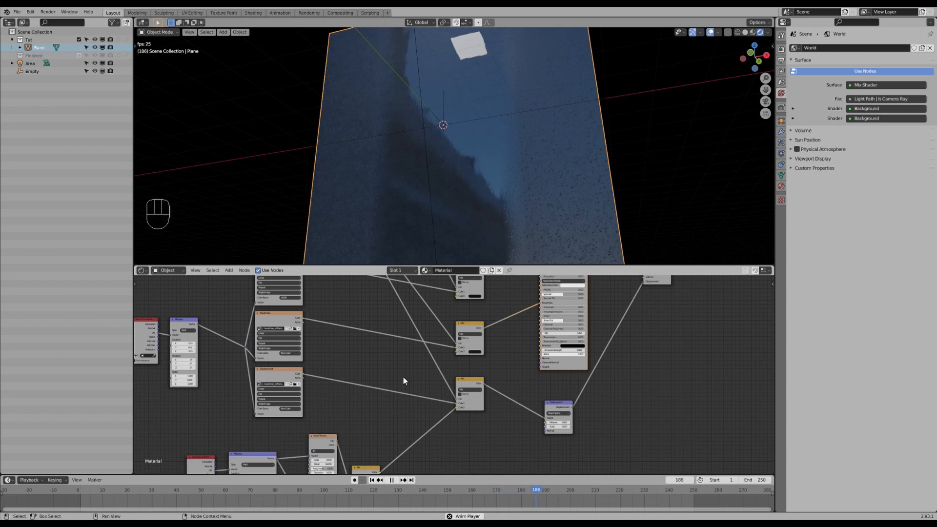
pyautogui.moveTo(415, 434); pyautogui.dragTo(431, 376, button='middle')
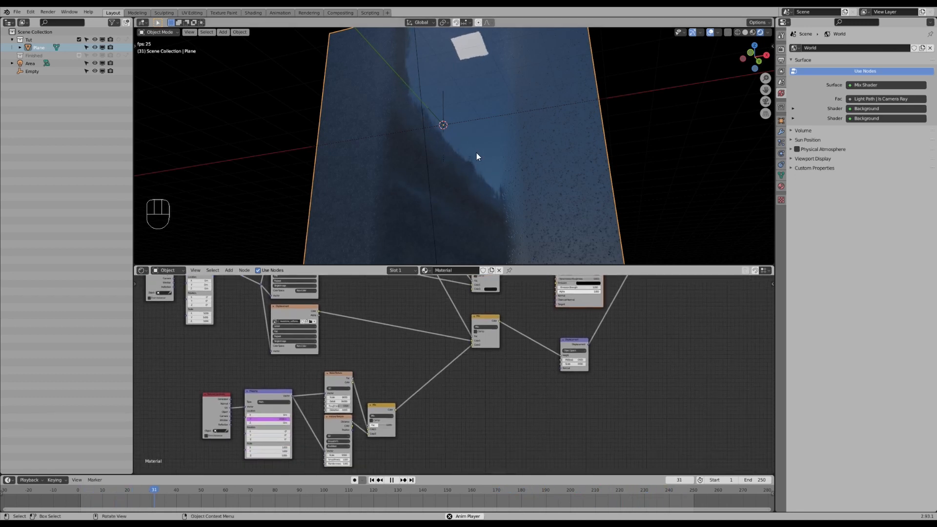
pyautogui.scroll(2, 473, 172)
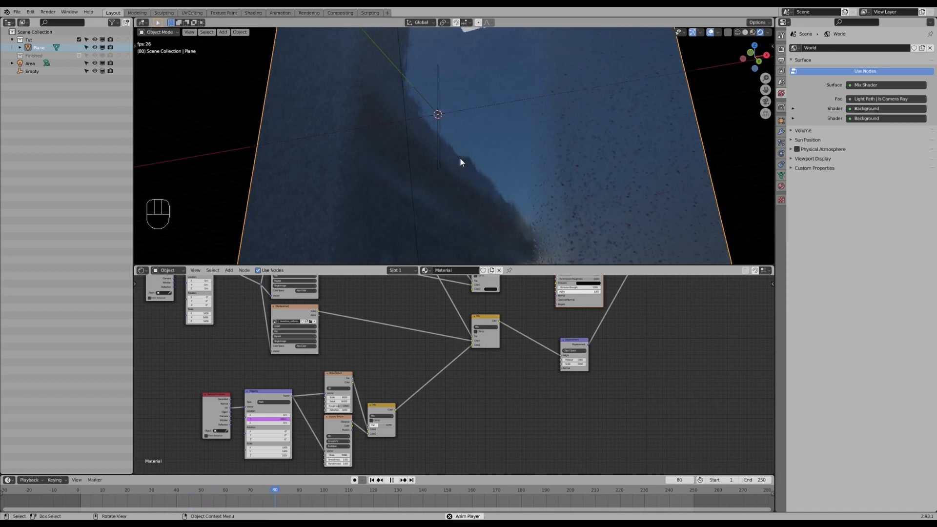
pyautogui.moveTo(434, 225)
pyautogui.mouseDown(button='middle')
pyautogui.moveTo(424, 221)
pyautogui.moveTo(433, 221)
pyautogui.mouseUp(button='middle')
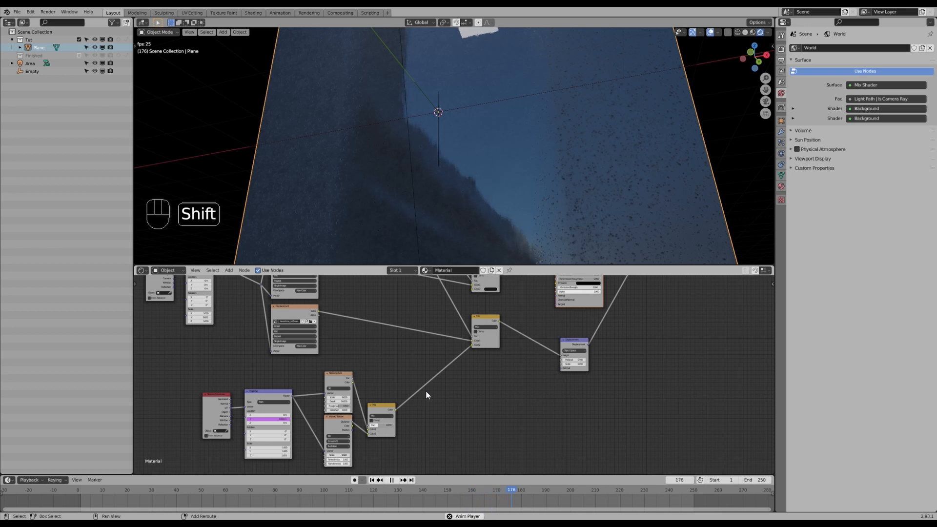
# - Add a Multiply Math node and insert it between the noise/Voronoi Mix node and the displacement Mix node
pyautogui.hotkey('shift', 'a')
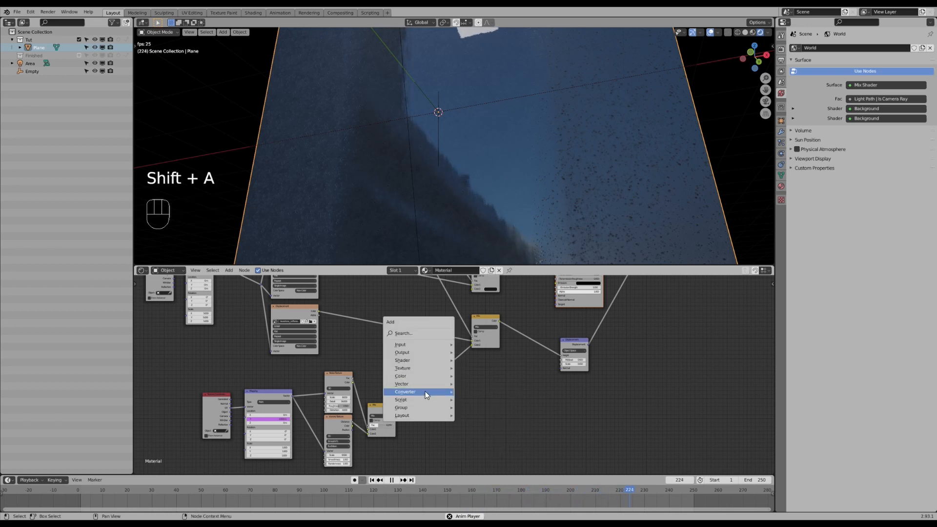
pyautogui.moveTo(424, 392)
pyautogui.click(475, 330)
pyautogui.click(467, 389)
pyautogui.click(468, 391)
pyautogui.click(473, 411)
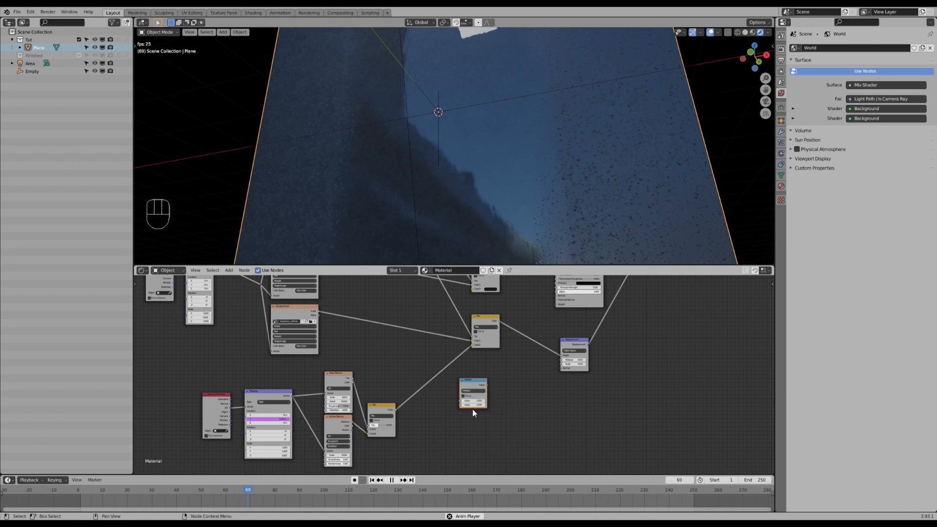
pyautogui.scroll(1, 475, 381)
pyautogui.press('g')
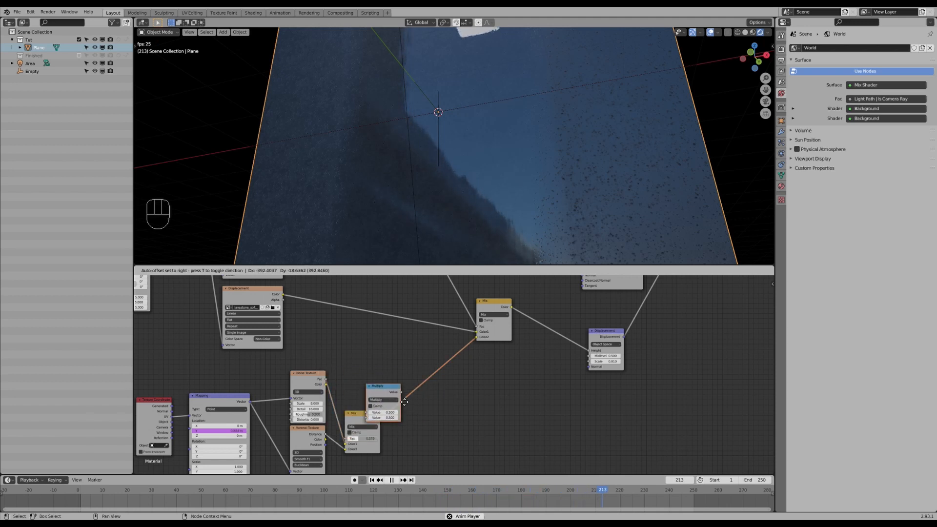
pyautogui.click(453, 384)
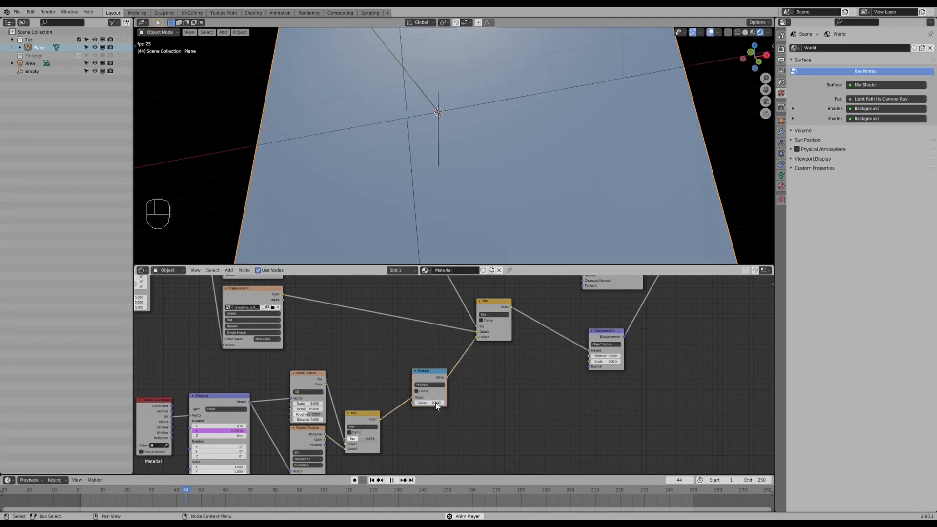
# - Set the Multiply node's value to 1 and nudge it slightly
pyautogui.click(435, 402)
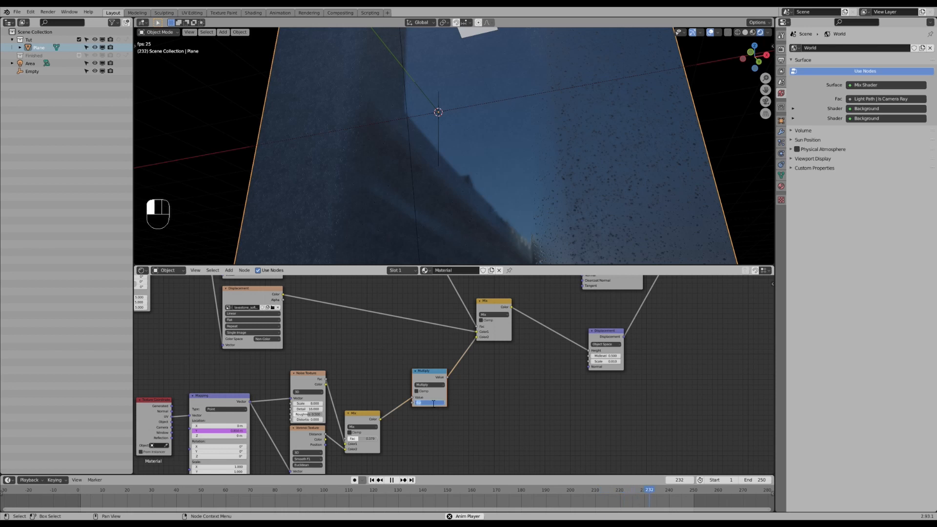
pyautogui.write('1')
pyautogui.press('Return')
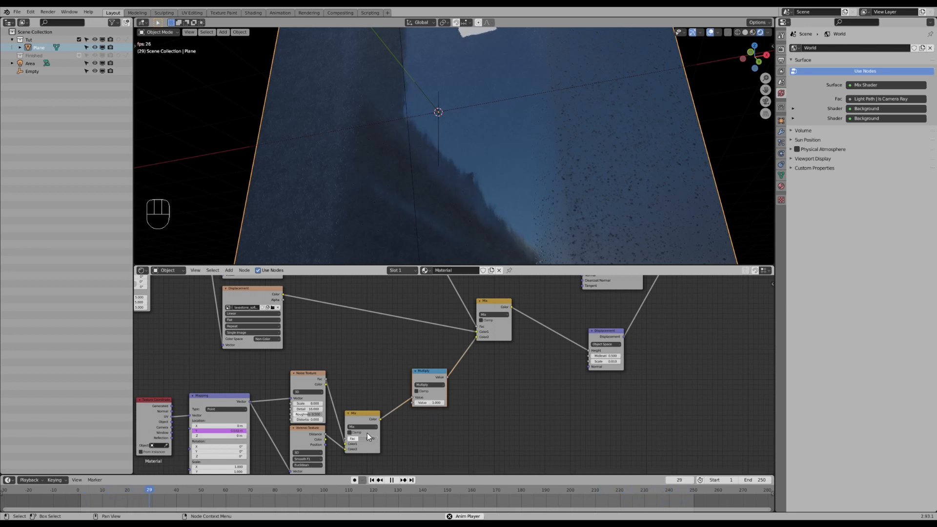
pyautogui.moveTo(430, 402); pyautogui.dragTo(435, 401)
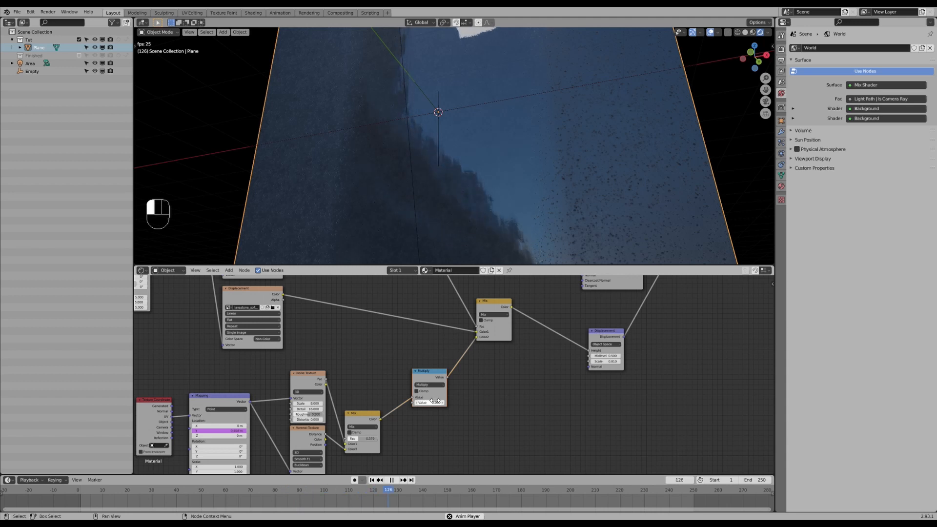
# - Orbit the viewport and navigate the node tree to inspect the animated result
pyautogui.moveTo(463, 166); pyautogui.dragTo(508, 149, button='middle')
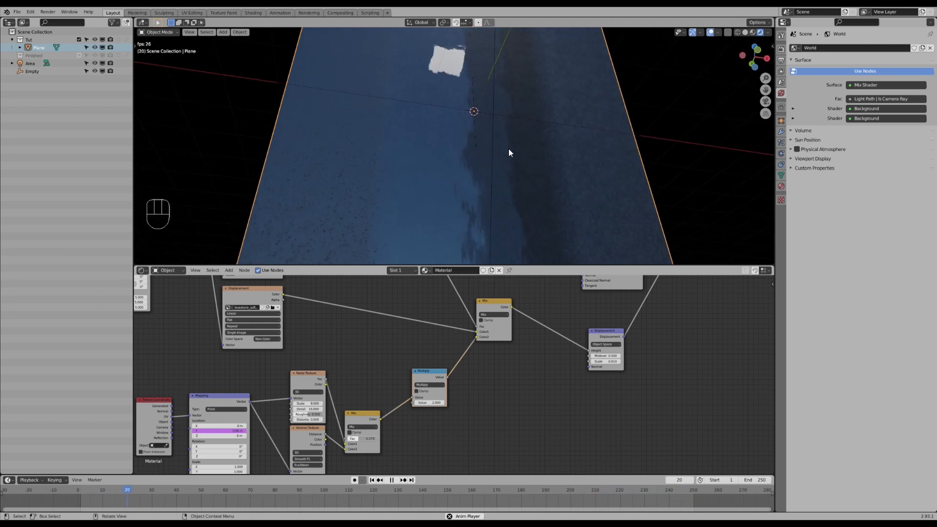
pyautogui.scroll(-9, 488, 405)
pyautogui.moveTo(390, 380); pyautogui.dragTo(477, 347, button='middle')
pyautogui.scroll(4, 366, 375)
pyautogui.moveTo(486, 179); pyautogui.dragTo(491, 169, button='middle')
pyautogui.keyDown('ctrl'); pyautogui.keyDown('shift'); pyautogui.click(540, 354); pyautogui.keyUp('shift'); pyautogui.keyUp('ctrl')
pyautogui.moveTo(519, 230); pyautogui.dragTo(510, 173, button='middle')
pyautogui.scroll(1, 511, 160)
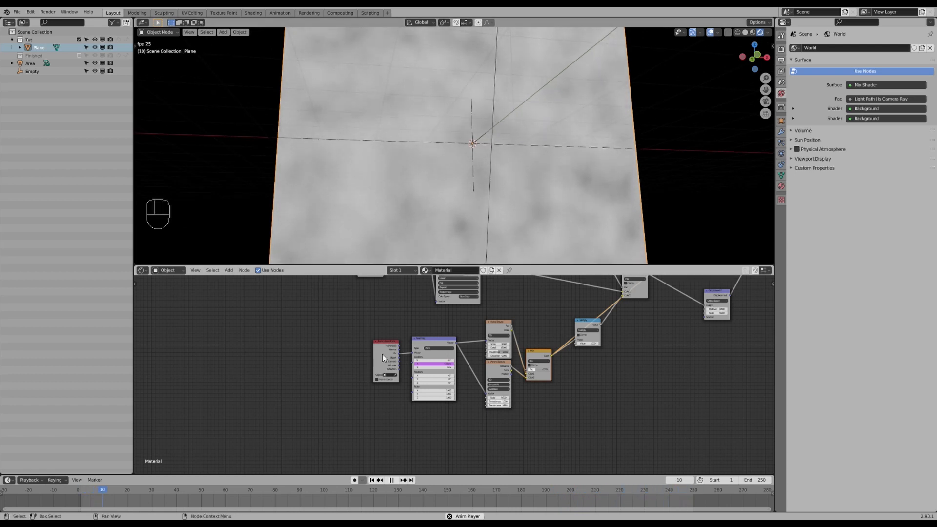
# - Move the Mapping and Texture Coordinate nodes further left to make room
pyautogui.keyDown('shift'); pyautogui.click(414, 338); pyautogui.keyUp('shift')
pyautogui.press('g')
pyautogui.click(383, 338)
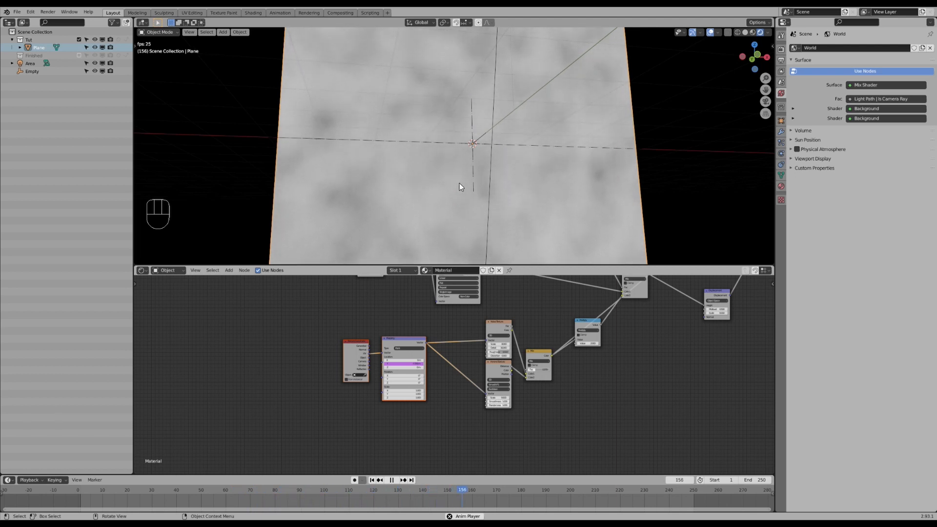
pyautogui.click(360, 347)
pyautogui.press('g')
pyautogui.click(338, 354)
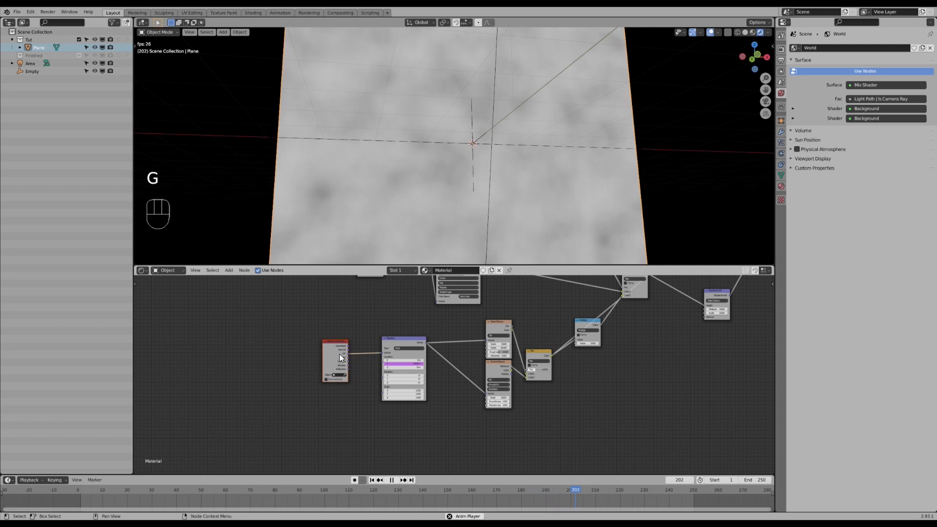
pyautogui.press('Escape')
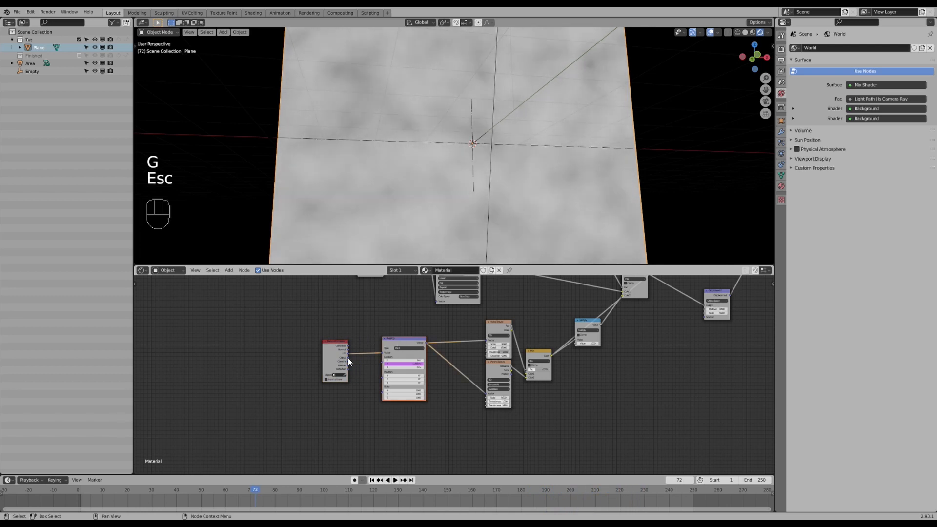
pyautogui.scroll(2, 347, 358)
pyautogui.press('g')
pyautogui.click(321, 334)
# - Add a second Mapping node between the Texture Coordinate node and the existing Mapping node
pyautogui.hotkey('shift', 'a')
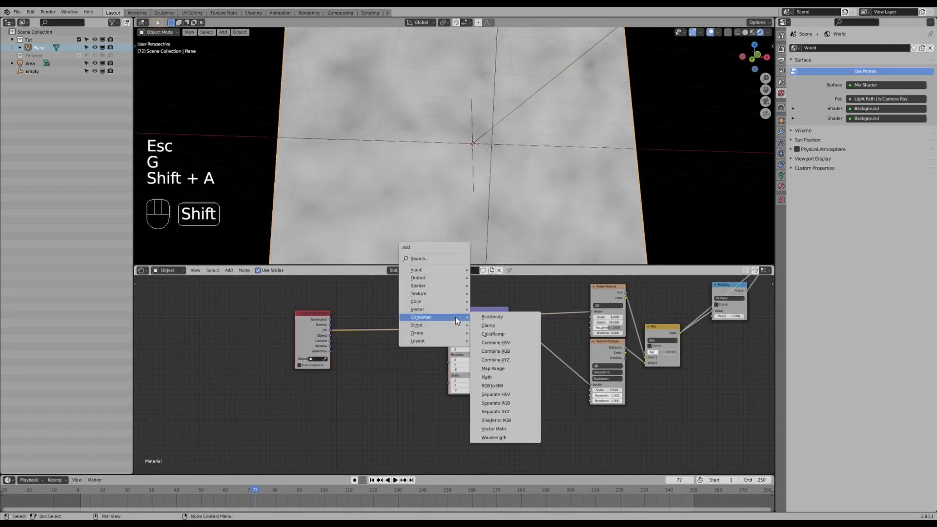
pyautogui.moveTo(421, 317)
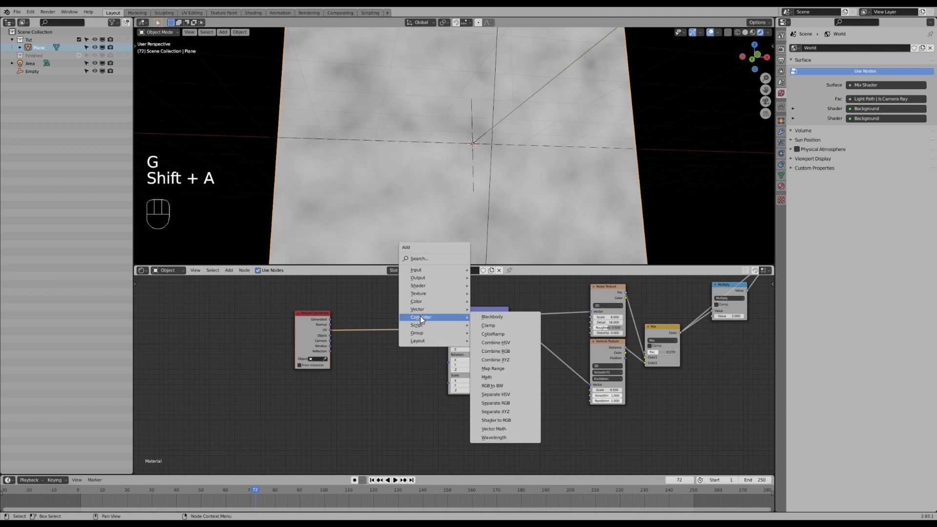
pyautogui.click(494, 332)
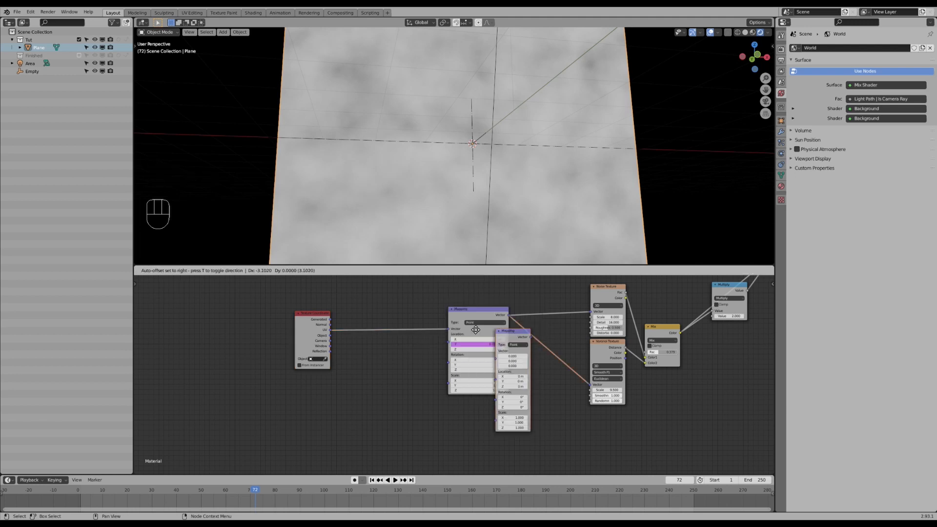
pyautogui.click(370, 303)
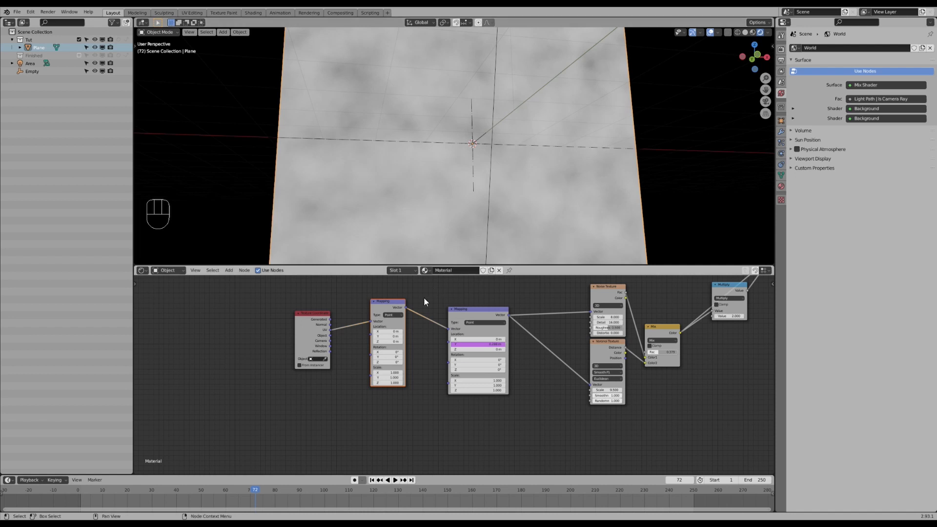
# - Add a Noise Texture node below the first Mapping node
pyautogui.moveTo(388, 336)
pyautogui.mouseDown()
pyautogui.moveTo(403, 337)
pyautogui.moveTo(387, 337)
pyautogui.mouseUp()
pyautogui.press('g')
pyautogui.press('g')
pyautogui.click(362, 304)
pyautogui.moveTo(355, 363); pyautogui.dragTo(374, 318, button='middle')
pyautogui.hotkey('shift', 'a')
pyautogui.moveTo(345, 365)
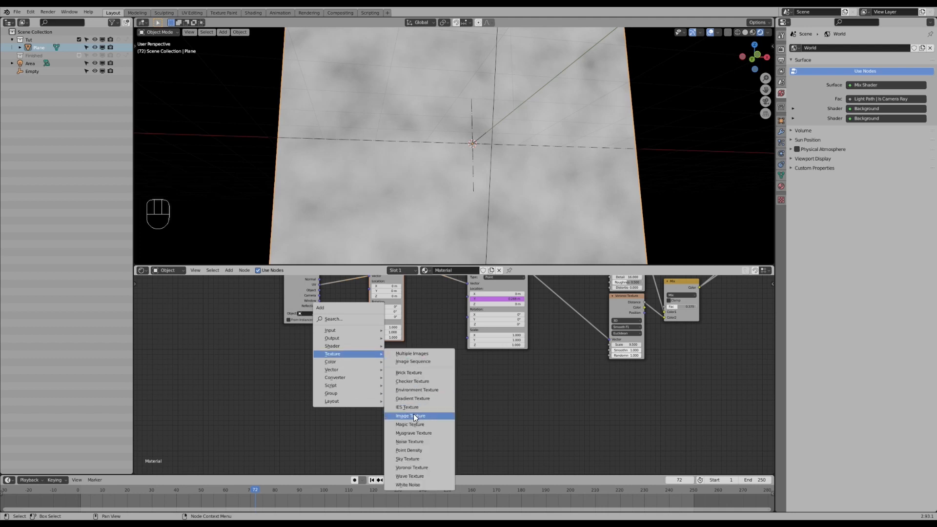
pyautogui.click(410, 442)
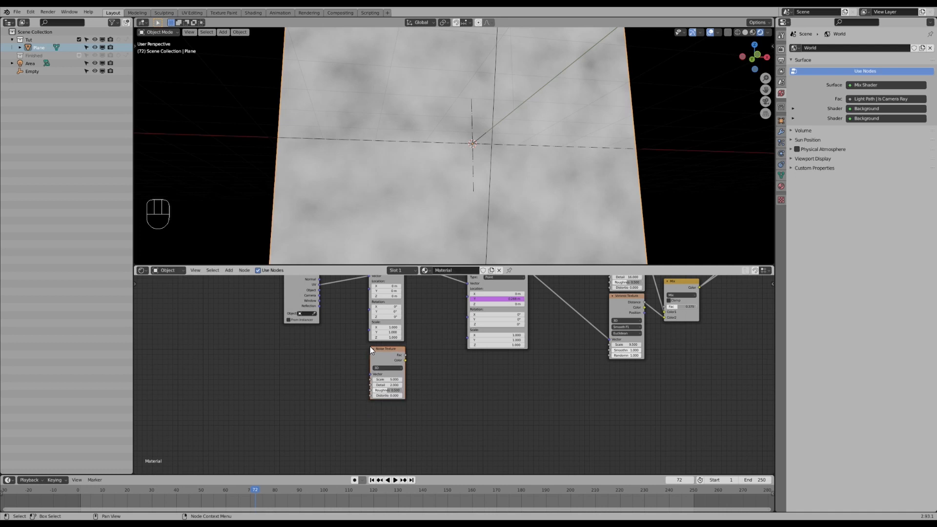
# - Connect the Texture Coordinate node to the Noise Texture's vector input and reposition the Noise Texture
pyautogui.press('g')
pyautogui.click(241, 295)
pyautogui.moveTo(265, 287); pyautogui.dragTo(267, 326, button='middle')
pyautogui.moveTo(266, 326); pyautogui.dragTo(375, 413)
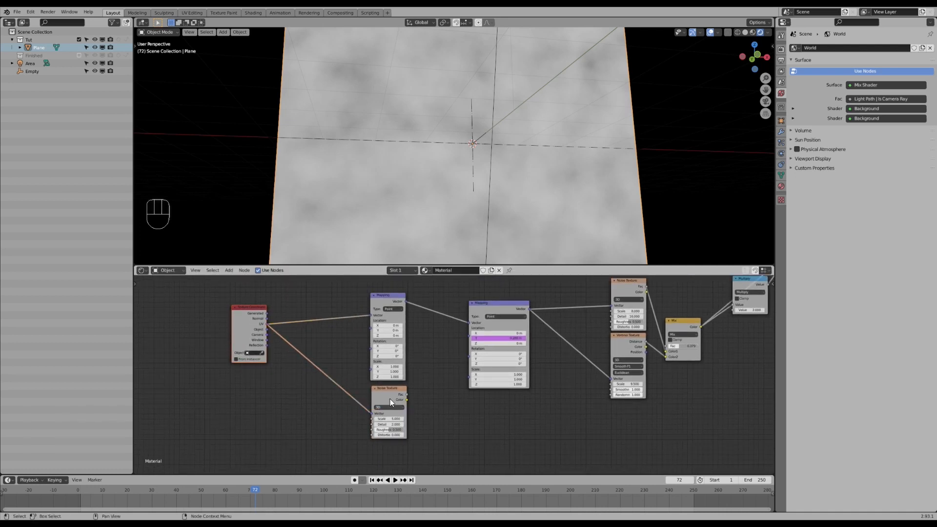
pyautogui.keyDown('ctrl'); pyautogui.keyDown('shift'); pyautogui.click(387, 394); pyautogui.keyUp('shift'); pyautogui.keyUp('ctrl')
pyautogui.moveTo(388, 393); pyautogui.dragTo(441, 376, button='middle')
# - Duplicate the Mapping node and insert the copy between the Texture Coordinate node and the Noise Texture
pyautogui.scroll(2, 433, 360)
pyautogui.scroll(-1, 442, 377)
pyautogui.click(447, 296)
pyautogui.hotkey('shift', 'd')
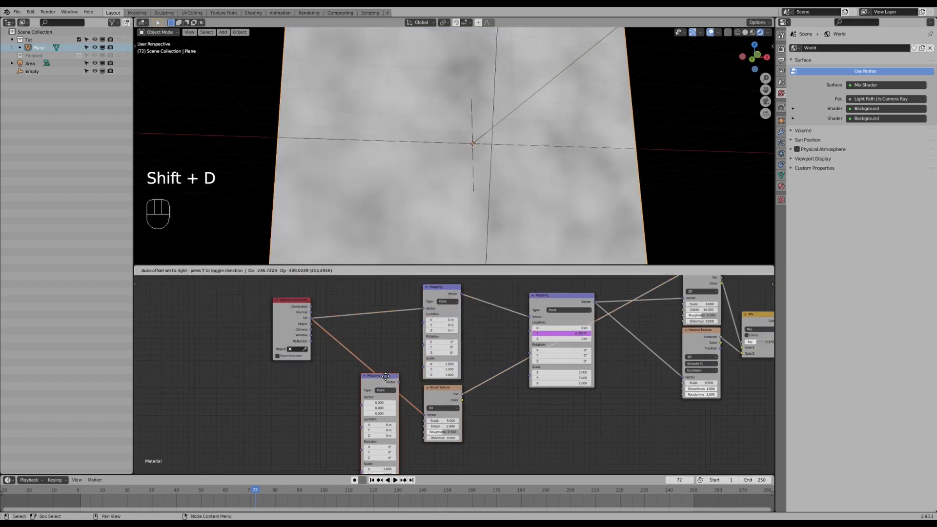
pyautogui.click(385, 382)
pyautogui.moveTo(418, 394); pyautogui.dragTo(427, 365, button='middle')
# - Set the new Mapping node's Y scale to 0
pyautogui.scroll(3, 442, 372)
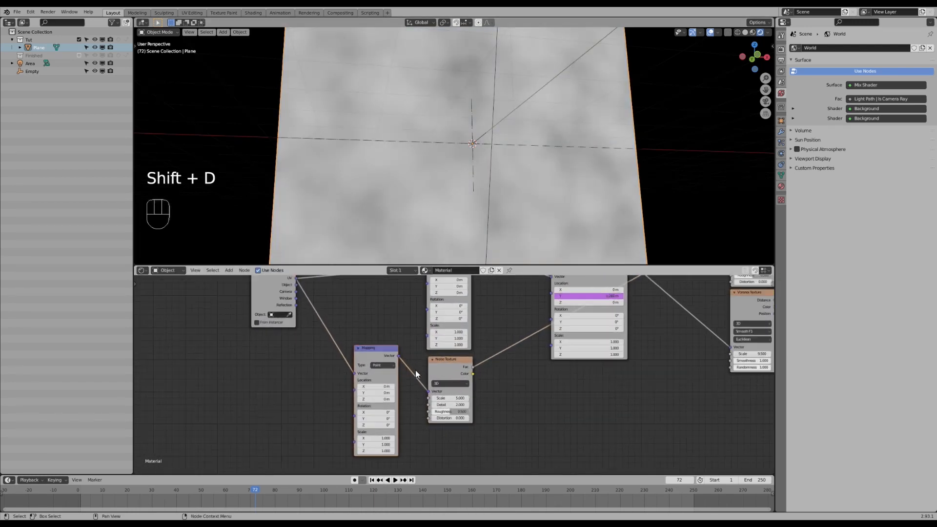
pyautogui.click(367, 450)
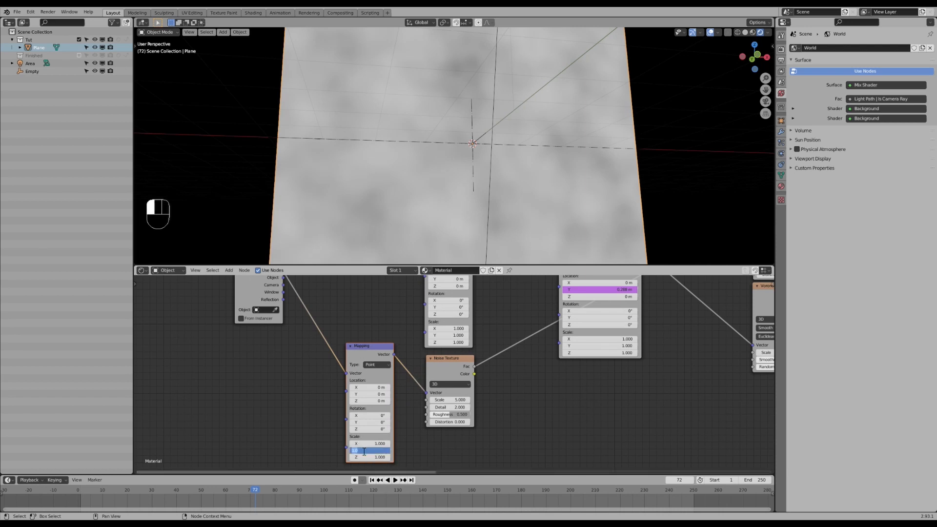
pyautogui.write('0')
pyautogui.press('Return')
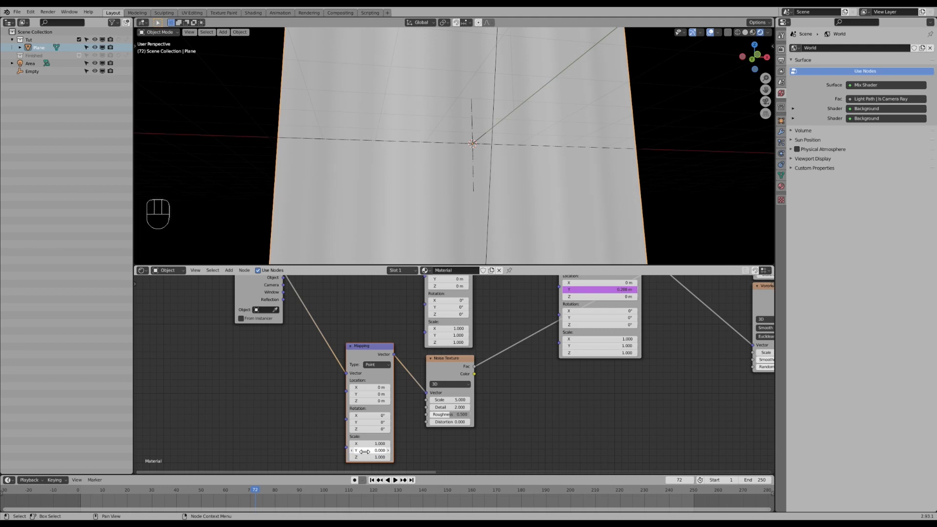
pyautogui.moveTo(368, 450)
pyautogui.mouseDown()
pyautogui.moveTo(413, 451)
pyautogui.moveTo(384, 451)
pyautogui.mouseUp()
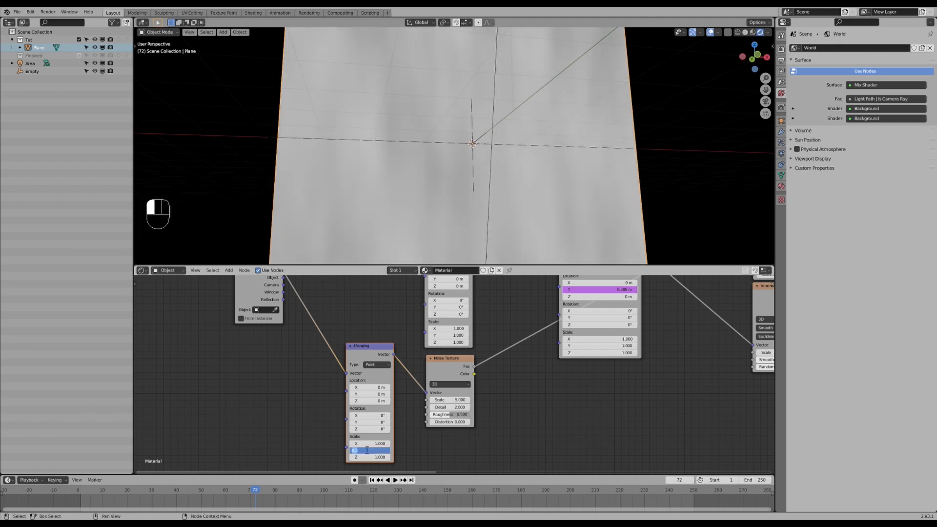
pyautogui.press('Return')
# - Box-select and move the new nodes to rearrange the layout, raising the first Mapping node
pyautogui.moveTo(452, 183); pyautogui.dragTo(423, 96, button='middle')
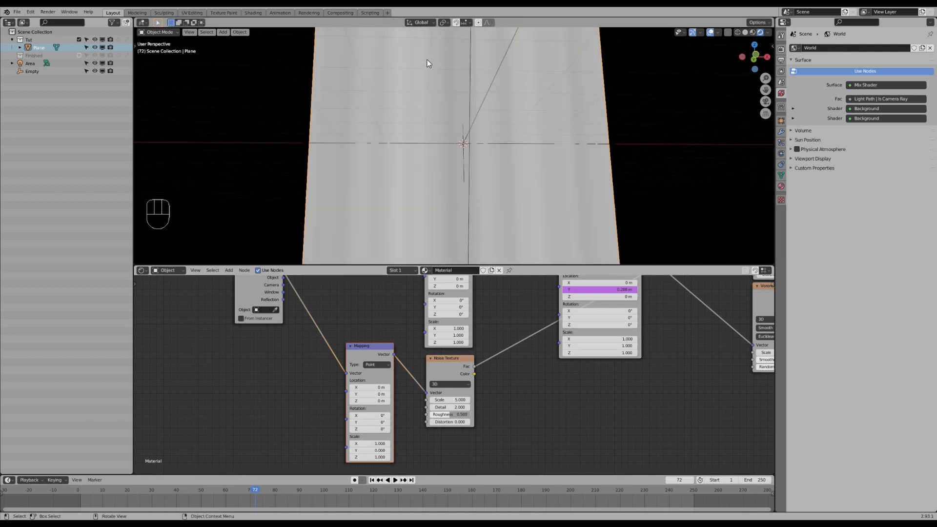
pyautogui.moveTo(436, 198); pyautogui.dragTo(435, 81, button='middle')
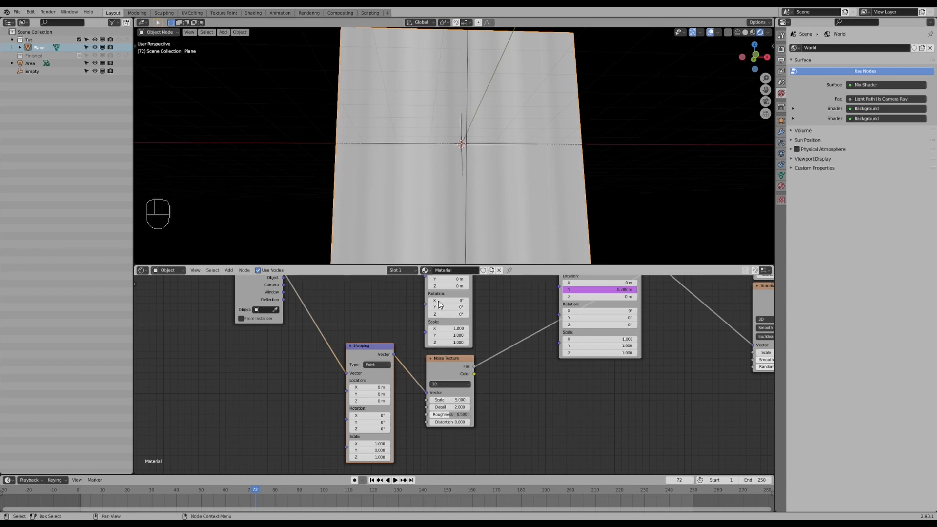
pyautogui.scroll(2, 444, 151)
pyautogui.scroll(-2, 432, 203)
pyautogui.scroll(-3, 449, 337)
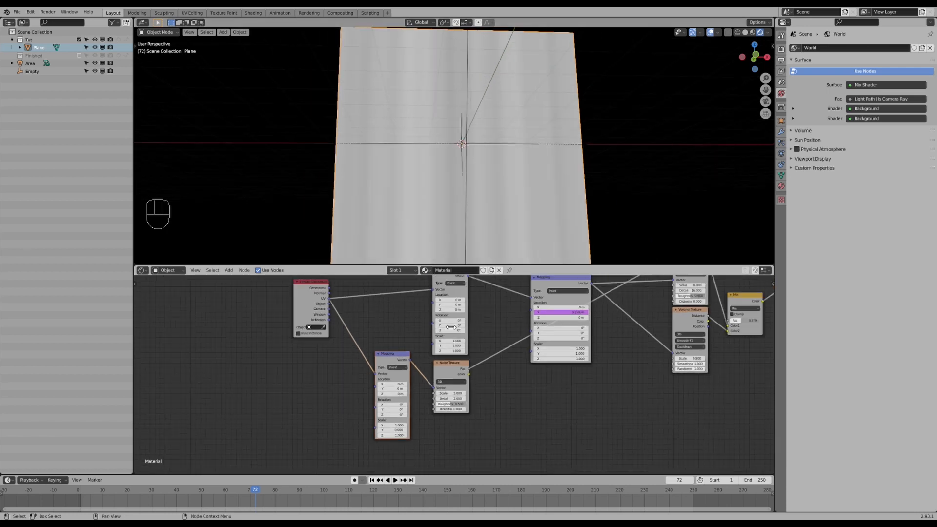
pyautogui.press('a')
pyautogui.press('a')
pyautogui.press('b')
pyautogui.moveTo(325, 302); pyautogui.dragTo(471, 425)
pyautogui.press('g')
pyautogui.click(423, 428)
pyautogui.scroll(1, 434, 301)
pyautogui.moveTo(435, 300); pyautogui.dragTo(428, 324, button='middle')
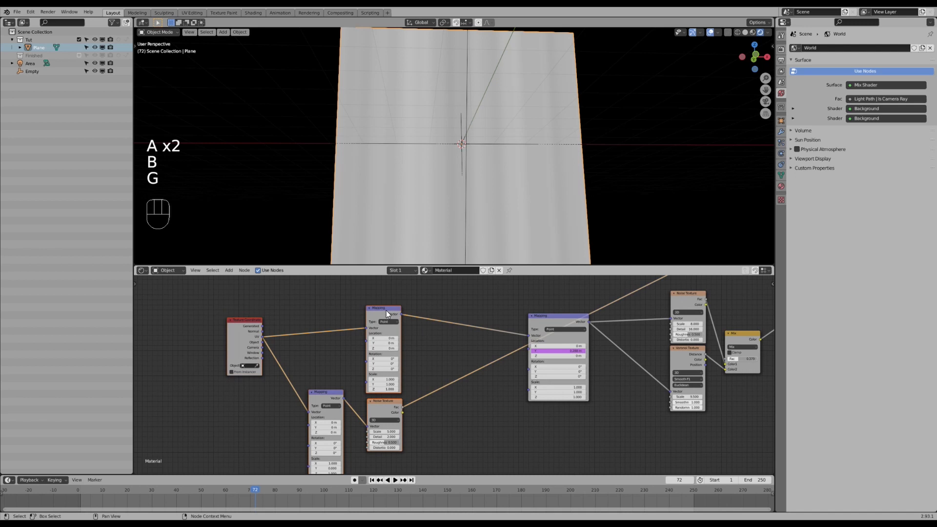
pyautogui.click(385, 311)
pyautogui.press('g')
pyautogui.click(412, 321)
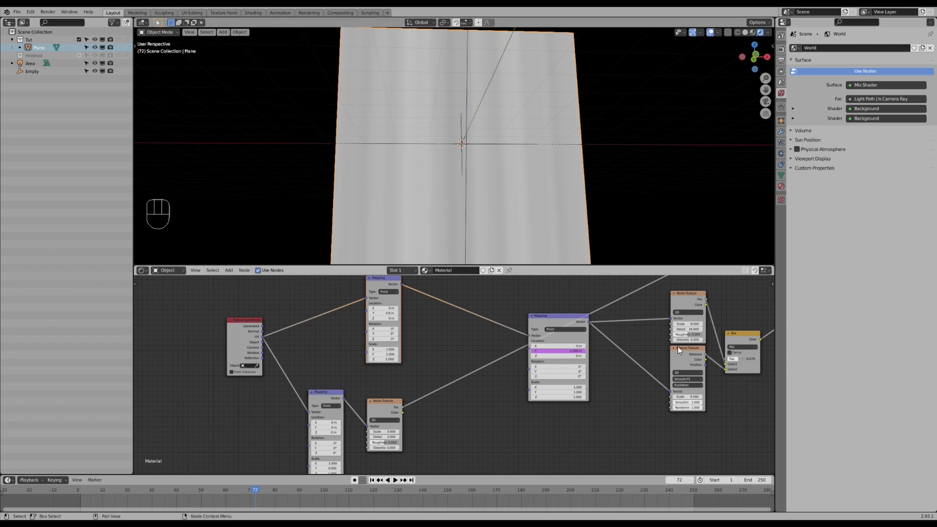
# - Preview the Noise Texture's output directly in the viewport
pyautogui.moveTo(678, 346); pyautogui.dragTo(646, 356, button='middle')
pyautogui.keyDown('ctrl'); pyautogui.keyDown('shift'); pyautogui.click(711, 348); pyautogui.keyUp('shift'); pyautogui.keyUp('ctrl')
pyautogui.moveTo(352, 323)
pyautogui.mouseDown()
pyautogui.moveTo(366, 323)
pyautogui.moveTo(352, 322)
pyautogui.mouseUp()
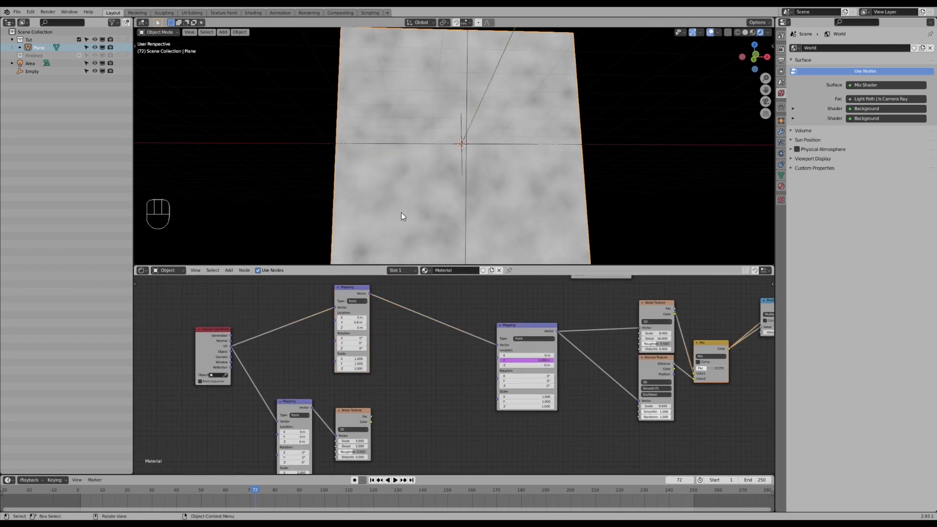
pyautogui.keyDown('ctrl'); pyautogui.keyDown('shift'); pyautogui.click(360, 412); pyautogui.keyUp('shift'); pyautogui.keyUp('ctrl')
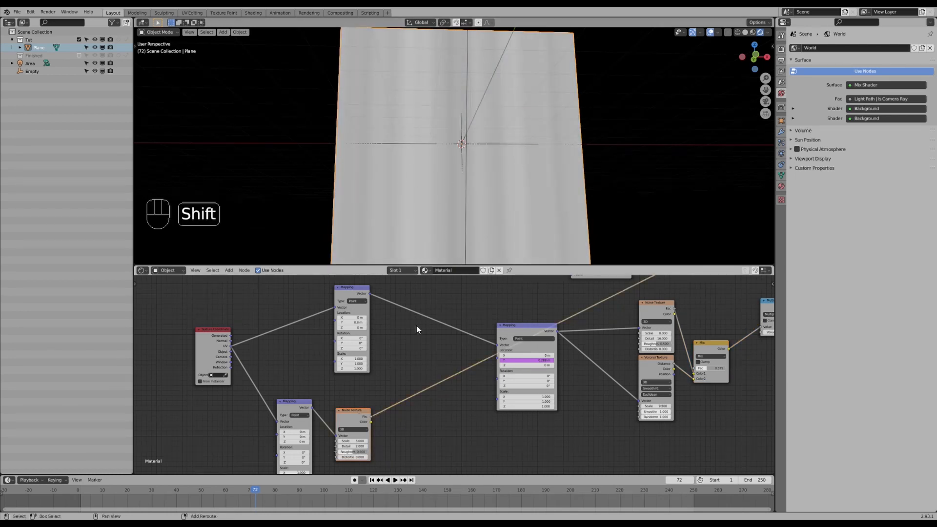
# - Insert a Mix node after the first Mapping node, feeding Texture Coordinate into Color2 and the noise Fac into its Fac
pyautogui.hotkey('shift', 'a')
pyautogui.moveTo(403, 334)
pyautogui.click(449, 376)
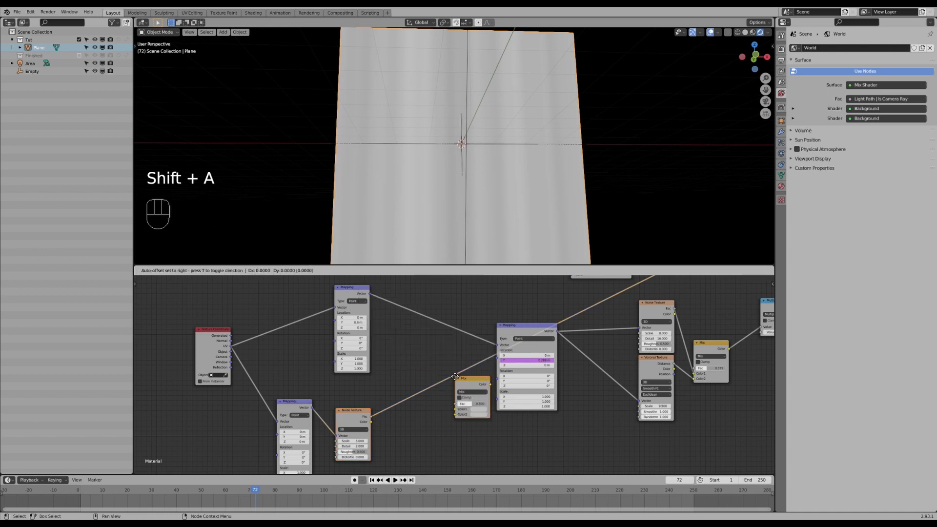
pyautogui.click(412, 307)
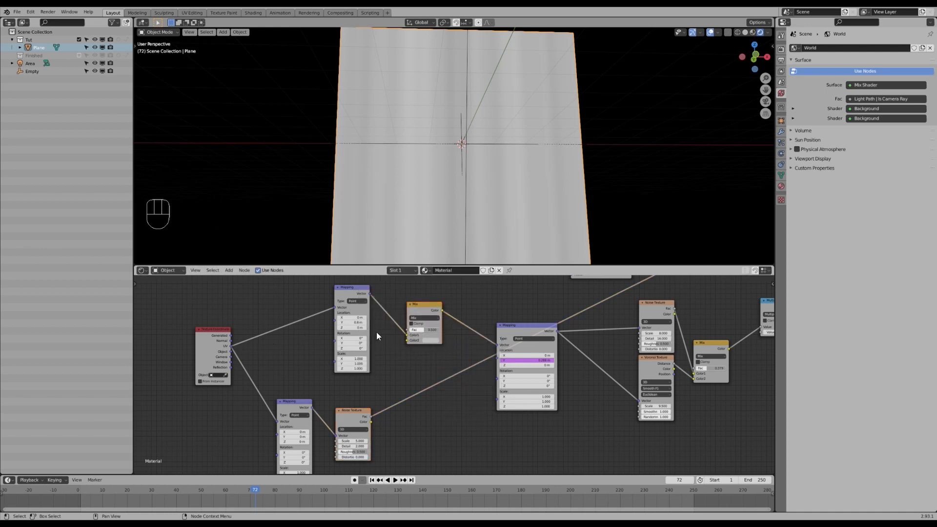
pyautogui.moveTo(231, 345); pyautogui.dragTo(405, 340)
pyautogui.moveTo(371, 416); pyautogui.dragTo(408, 330)
# - Preview the new Mix node's output in the viewport
pyautogui.keyDown('ctrl'); pyautogui.keyDown('shift'); pyautogui.click(710, 342); pyautogui.keyUp('shift'); pyautogui.keyUp('ctrl')
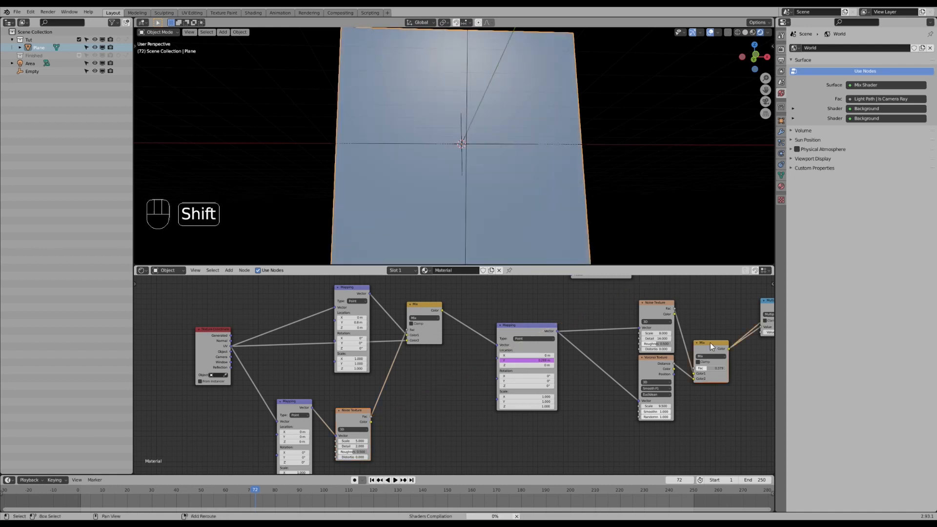
pyautogui.moveTo(451, 182); pyautogui.dragTo(410, 251, button='middle')
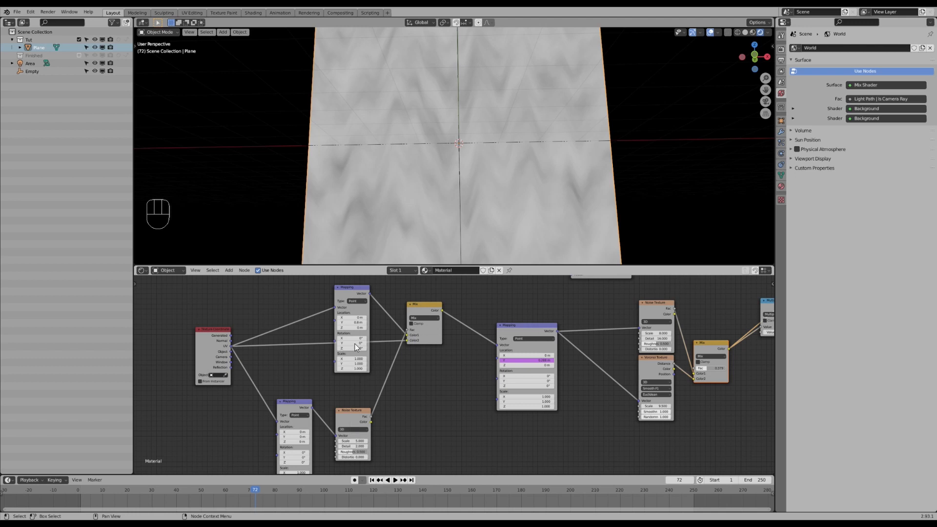
pyautogui.scroll(1, 362, 351)
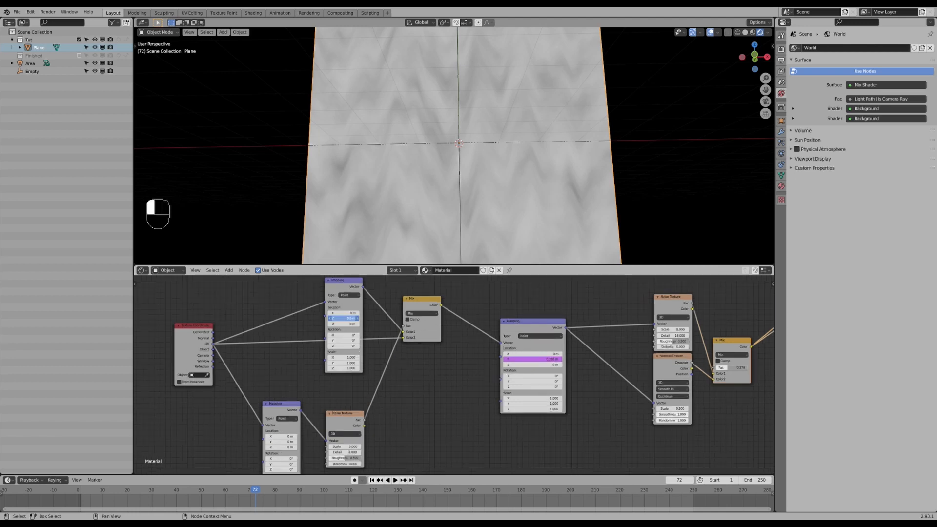
pyautogui.press('Return')
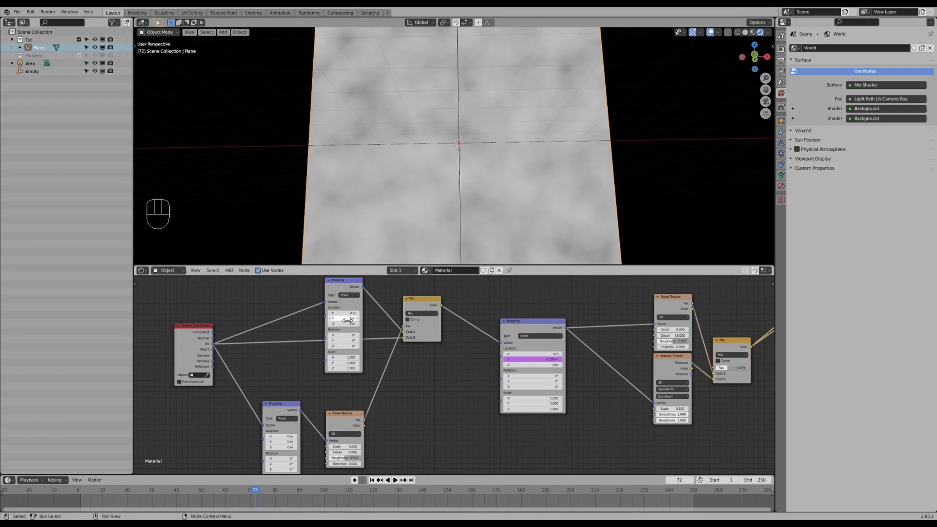
# - Adjust the first Mapping node's Y location in small steps
pyautogui.click(358, 318)
pyautogui.click(358, 318)
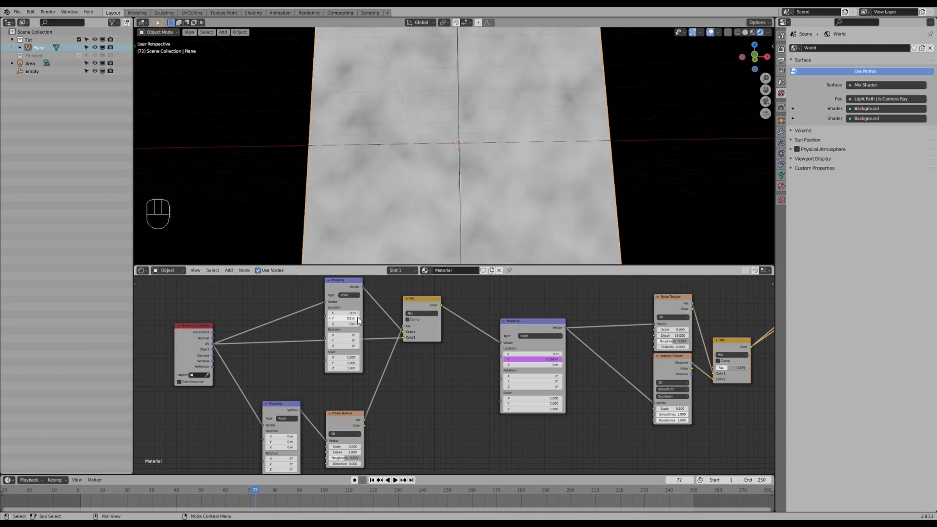
pyautogui.click(358, 319)
pyautogui.click(358, 319)
# - Play the animation and preview the full material in the viewport from an orbited angle
pyautogui.press('space')
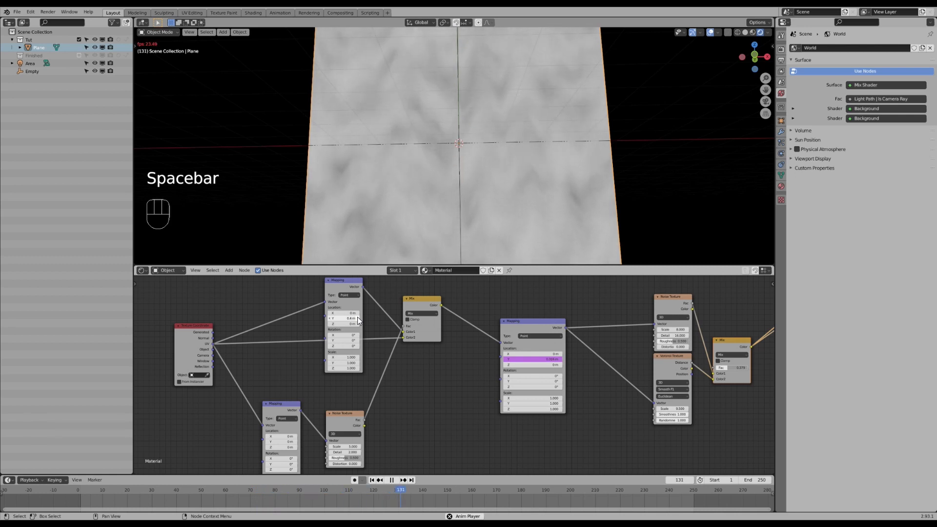
pyautogui.scroll(-2, 415, 367)
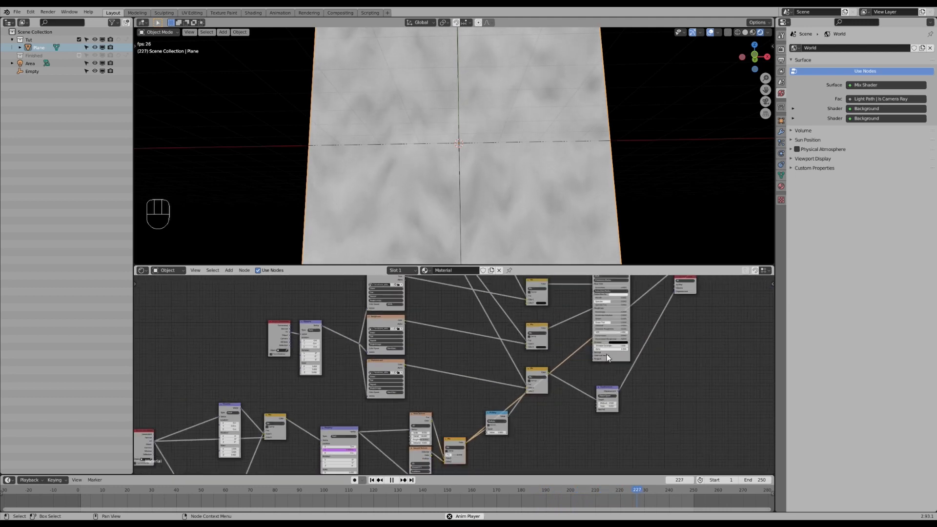
pyautogui.keyDown('ctrl'); pyautogui.keyDown('shift'); pyautogui.click(599, 298); pyautogui.keyUp('shift'); pyautogui.keyUp('ctrl')
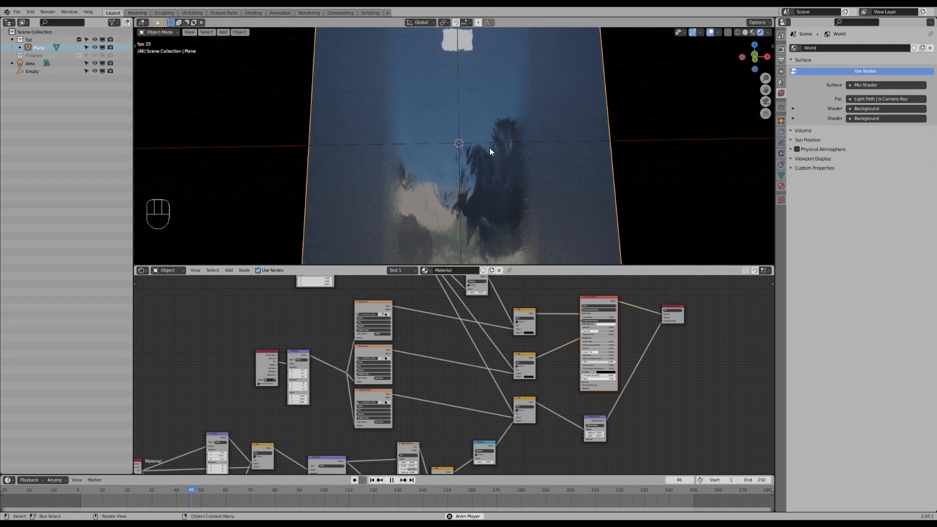
pyautogui.click(493, 143)
pyautogui.moveTo(493, 143); pyautogui.dragTo(511, 162, button='middle')
pyautogui.press('s')
pyautogui.click(528, 174)
pyautogui.click(528, 195)
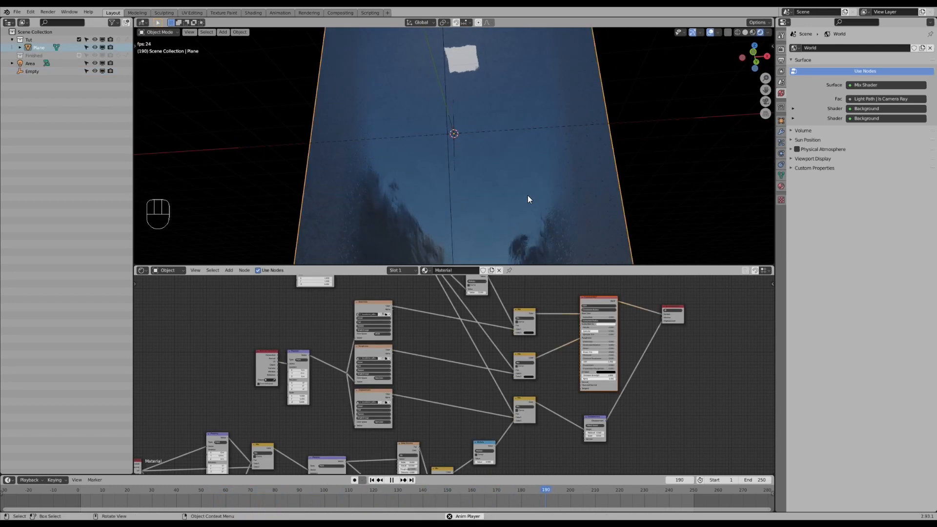
pyautogui.moveTo(525, 196); pyautogui.dragTo(519, 191, button='middle')
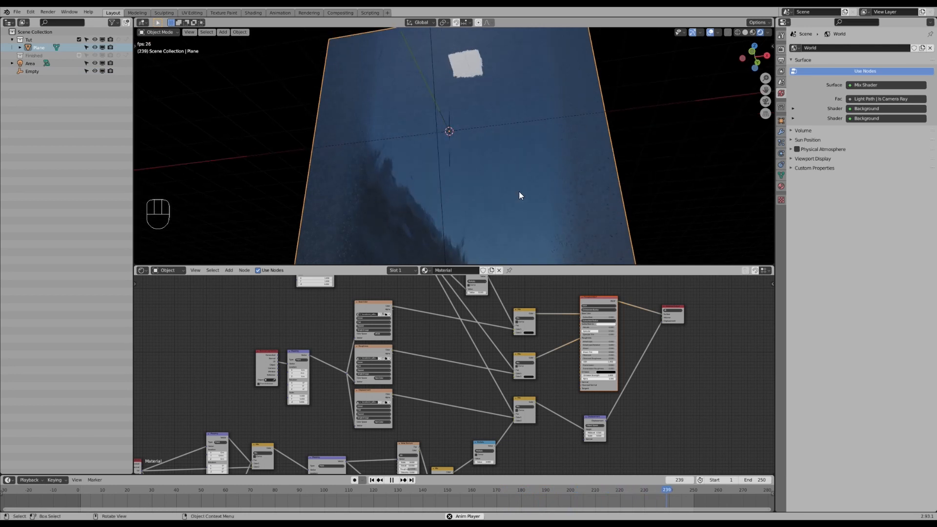
# - Preview the lower Mix node's output in the viewport
pyautogui.moveTo(287, 445); pyautogui.dragTo(413, 379, button='middle')
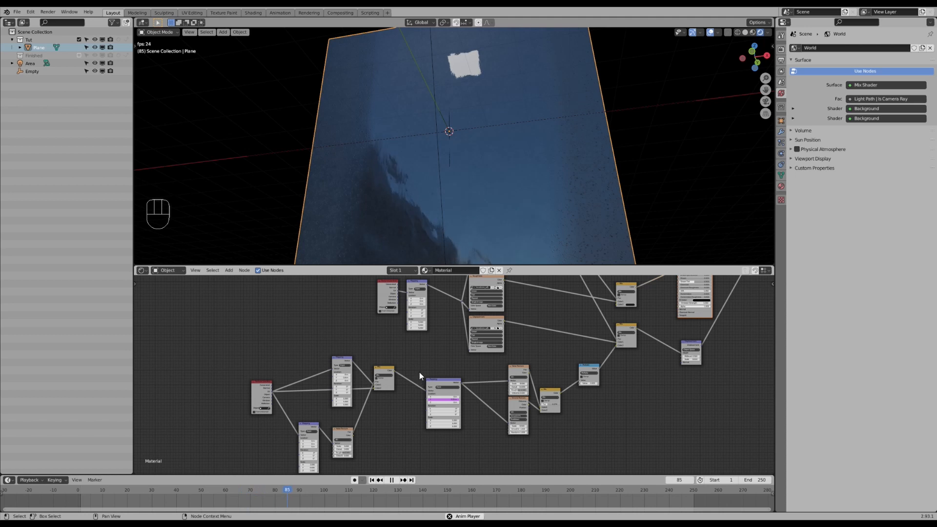
pyautogui.scroll(-2, 420, 370)
pyautogui.moveTo(524, 330); pyautogui.dragTo(521, 351, button='middle')
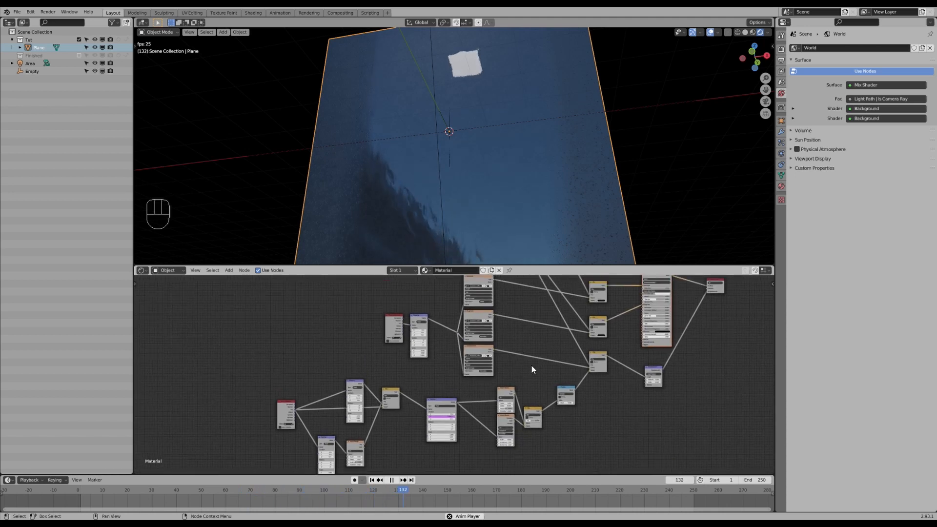
pyautogui.scroll(2, 532, 366)
pyautogui.keyDown('ctrl'); pyautogui.keyDown('shift'); pyautogui.click(598, 374); pyautogui.keyUp('shift'); pyautogui.keyUp('ctrl')
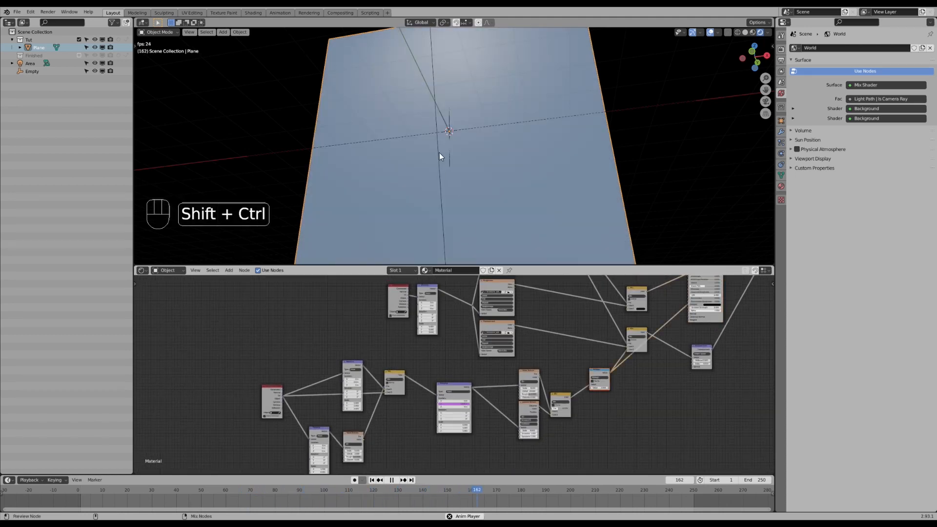
# - Drive the lower Mapping node's X location with the expression #frame/200
pyautogui.scroll(5, 374, 393)
pyautogui.moveTo(327, 443); pyautogui.dragTo(363, 377, button='middle')
pyautogui.scroll(2, 363, 378)
pyautogui.moveTo(330, 409); pyautogui.dragTo(388, 391)
pyautogui.moveTo(388, 390); pyautogui.dragTo(385, 407, button='middle')
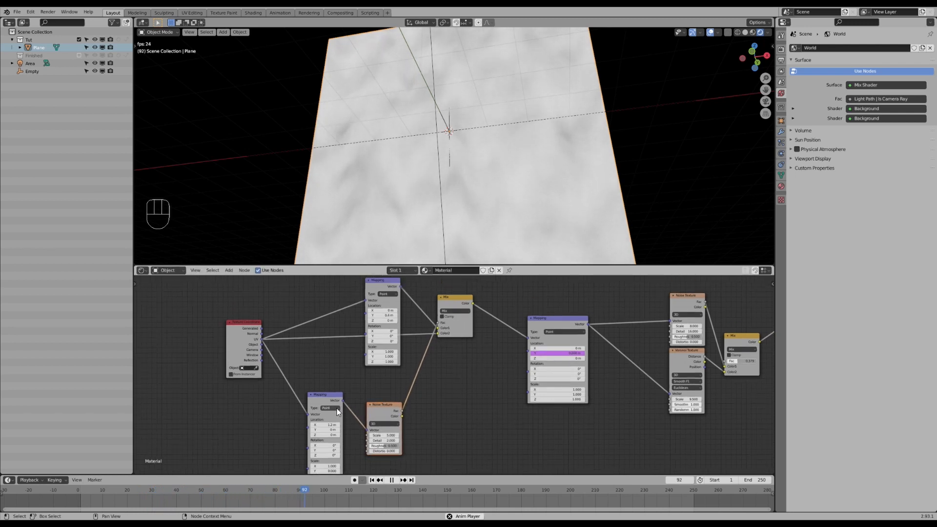
pyautogui.moveTo(328, 424); pyautogui.dragTo(343, 424)
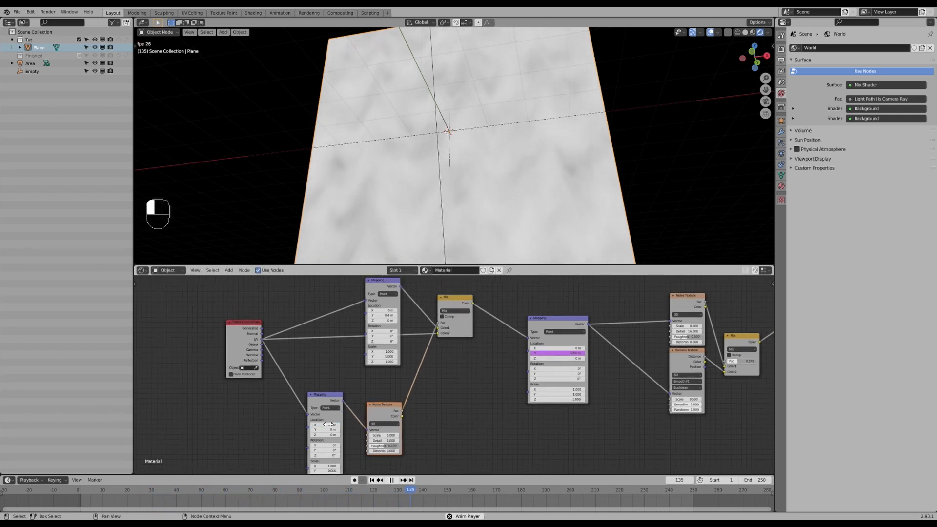
pyautogui.click(328, 424)
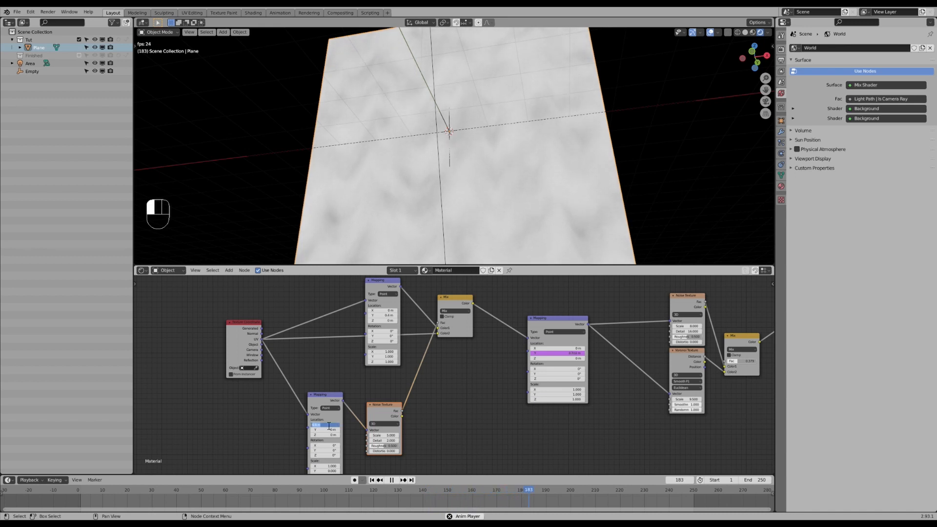
pyautogui.write('#frame')
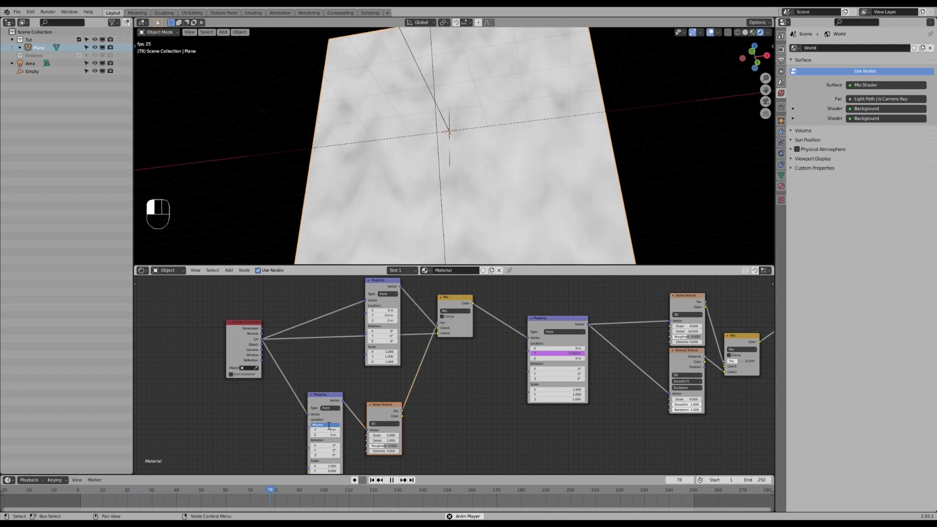
pyautogui.write('/')
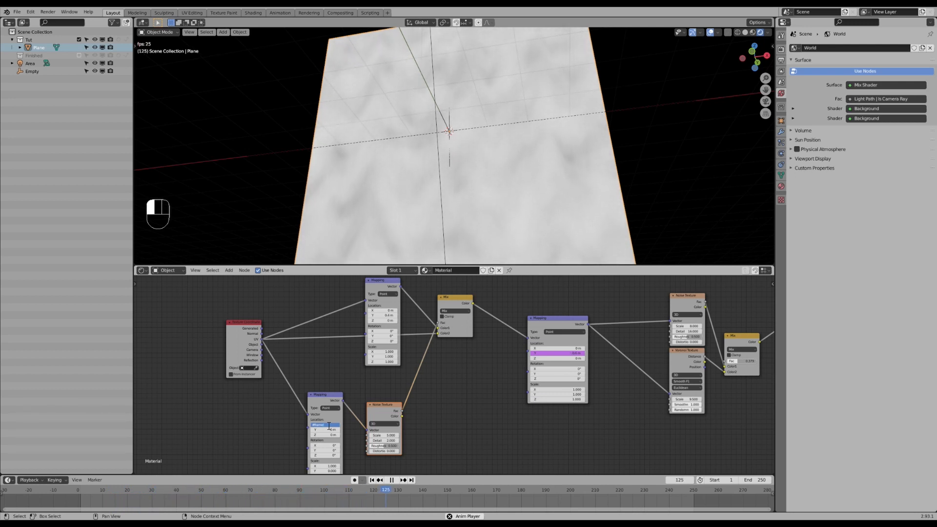
pyautogui.write('200')
pyautogui.press('Return')
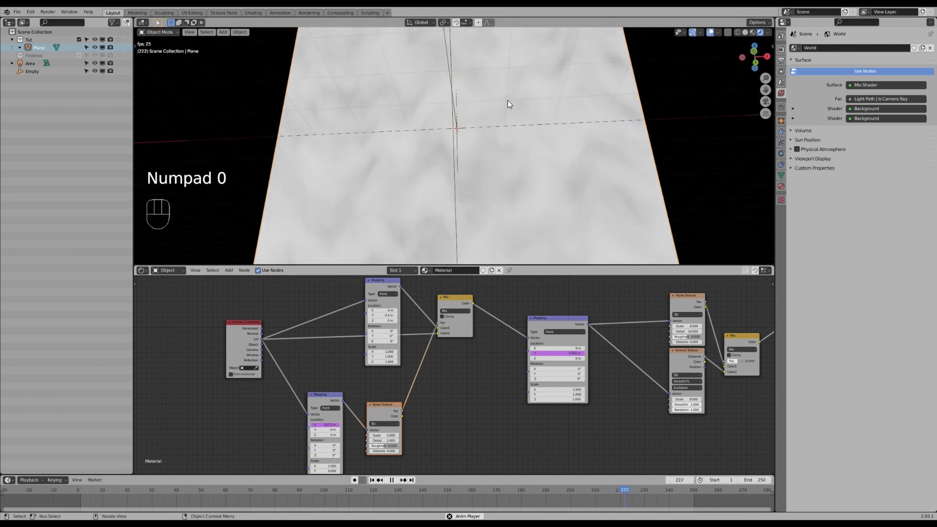
pyautogui.click(326, 424)
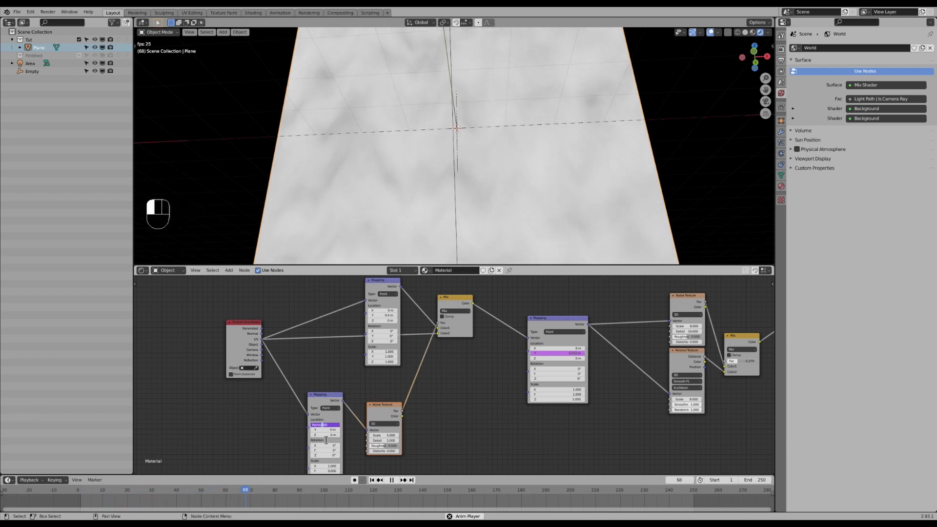
pyautogui.press('Return')
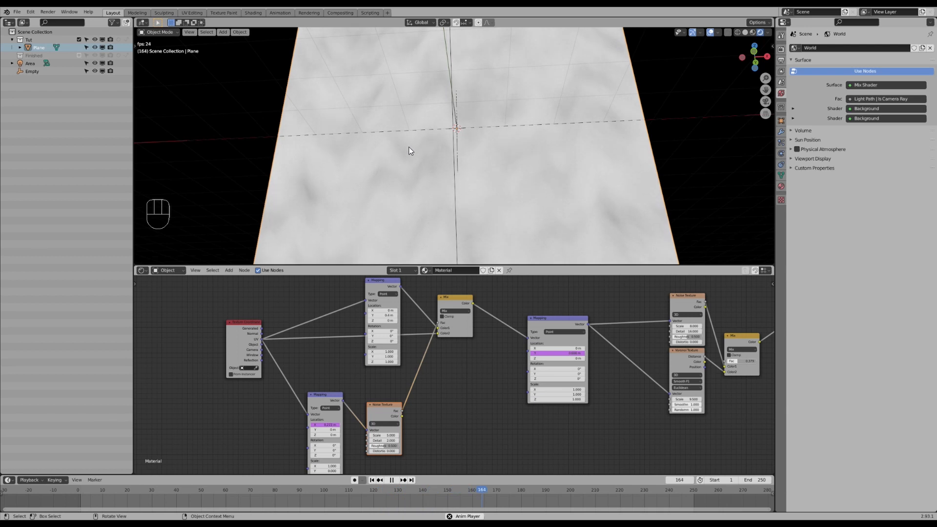
# - Preview the full material on the plane in the viewport from an orbited angle
pyautogui.scroll(-5, 649, 371)
pyautogui.moveTo(649, 370); pyautogui.dragTo(536, 404, button='middle')
pyautogui.moveTo(726, 304); pyautogui.dragTo(537, 409, button='middle')
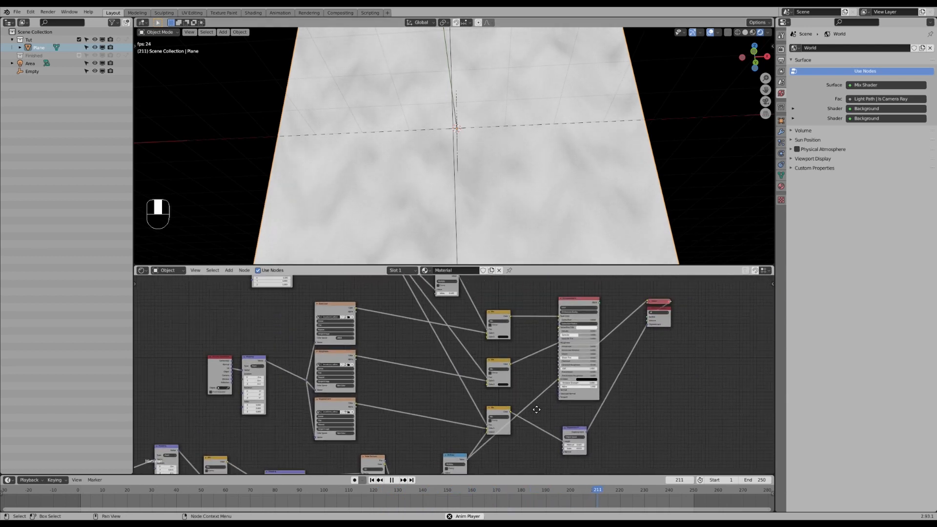
pyautogui.keyDown('ctrl'); pyautogui.keyDown('shift'); pyautogui.click(572, 305); pyautogui.keyUp('shift'); pyautogui.keyUp('ctrl')
pyautogui.moveTo(499, 237); pyautogui.dragTo(523, 232, button='middle')
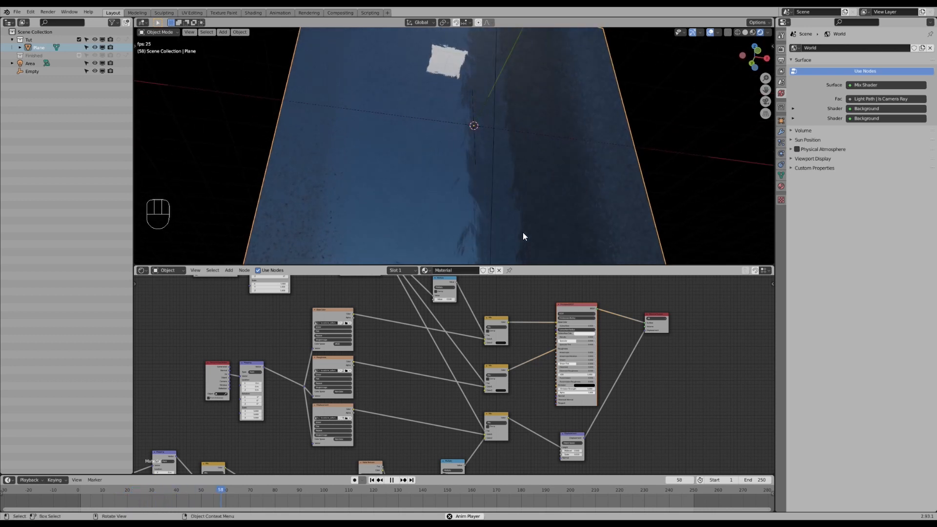
pyautogui.scroll(-1, 442, 370)
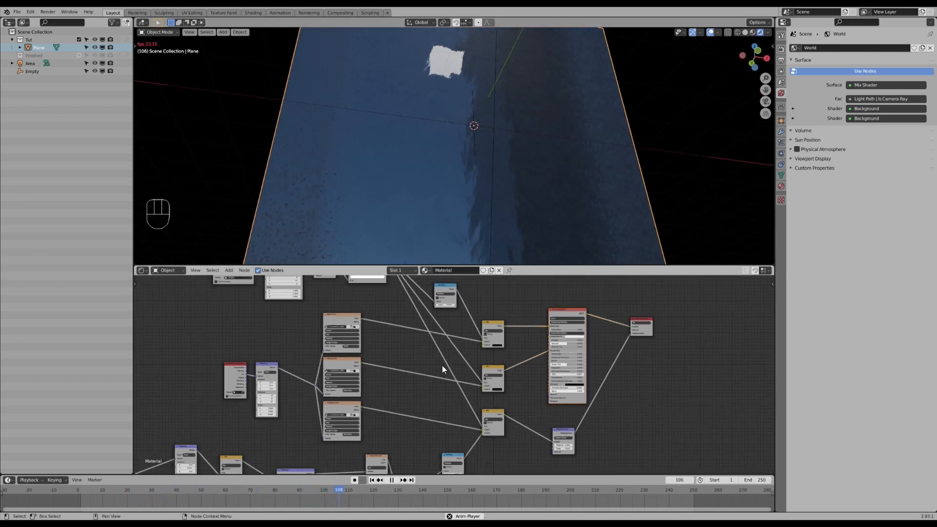
pyautogui.scroll(-3, 442, 365)
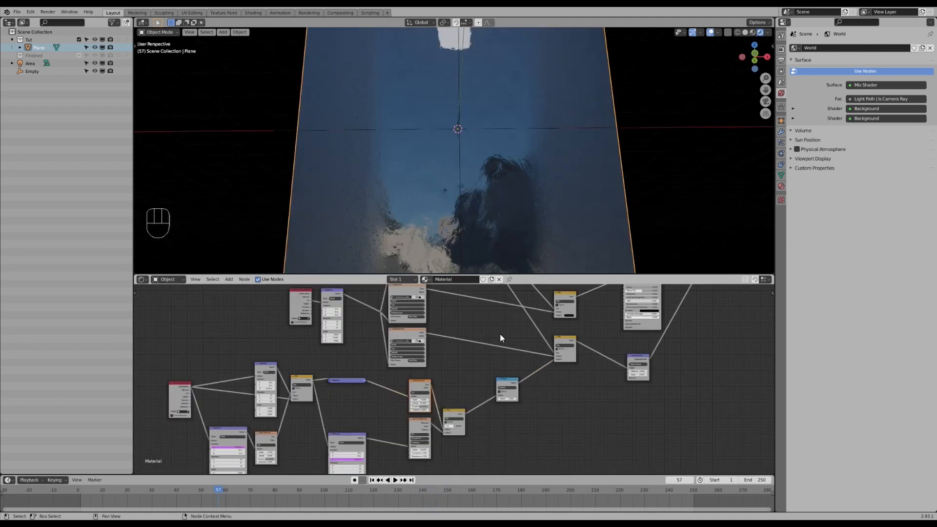
pyautogui.scroll(3, 447, 432)
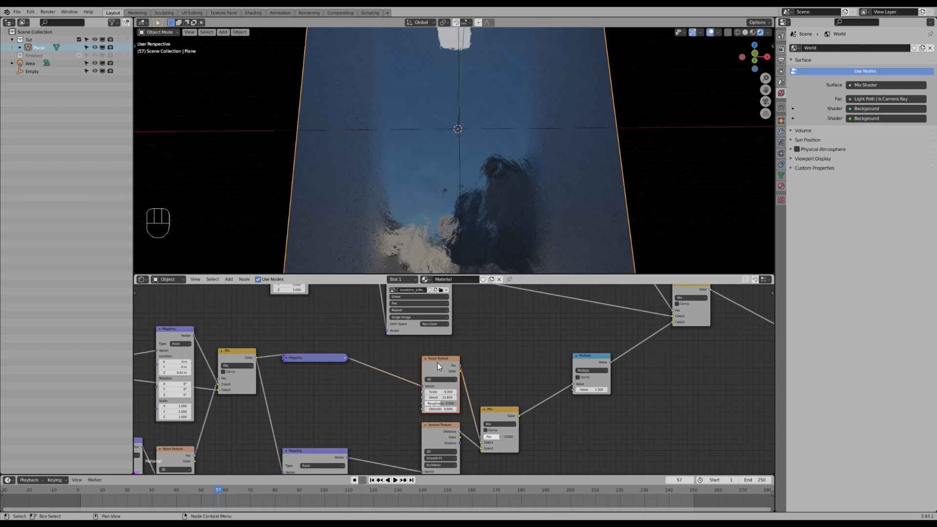
# - Switch the Noise Texture to 4D, drive its W value with #frame, and play the animation
pyautogui.moveTo(441, 399); pyautogui.dragTo(462, 345, button='middle')
pyautogui.scroll(3, 462, 345)
pyautogui.click(447, 318)
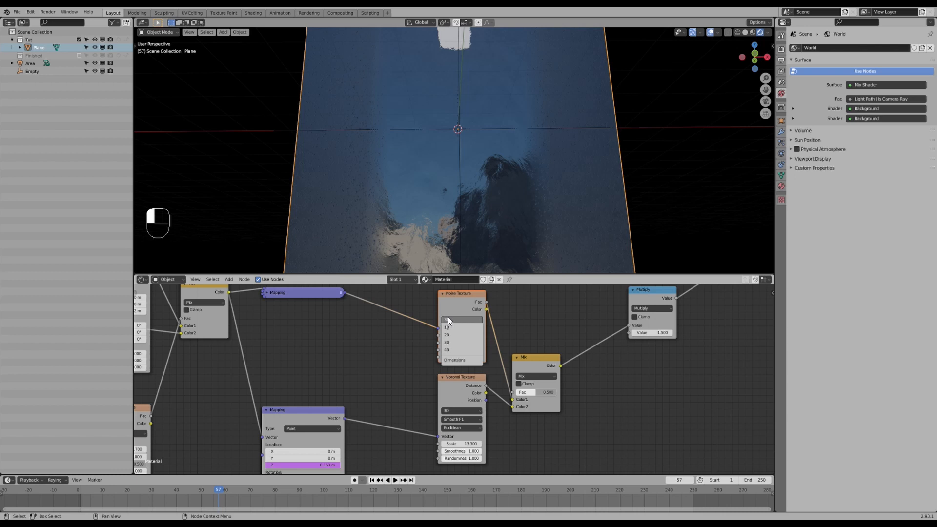
pyautogui.click(463, 350)
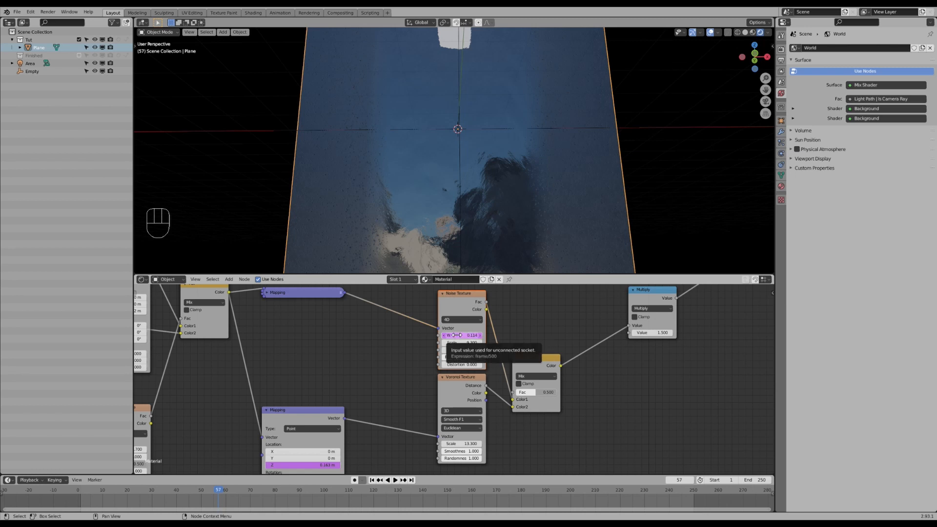
pyautogui.moveTo(465, 335); pyautogui.dragTo(512, 334)
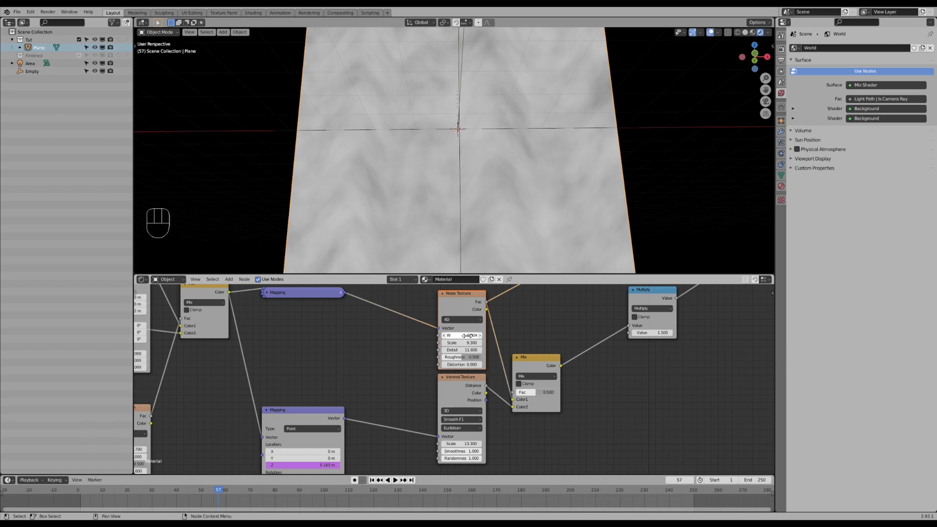
pyautogui.click(467, 335)
pyautogui.write('#fr')
pyautogui.press('Return')
pyautogui.press('space')
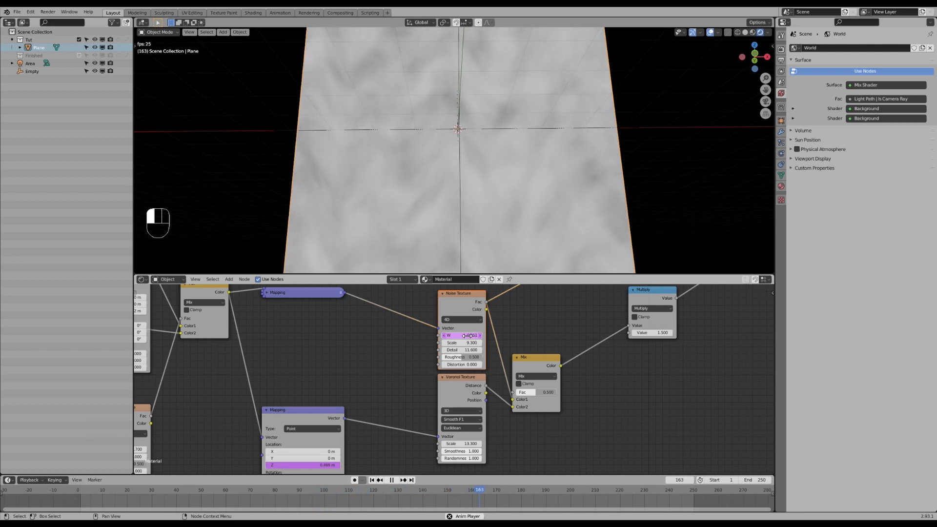
pyautogui.press('Escape')
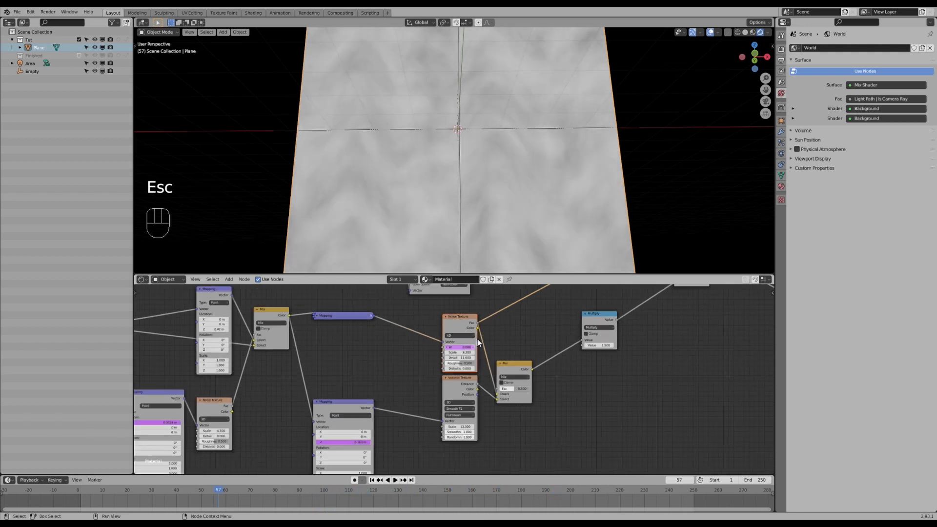
# - Preview the full material output in the viewport again
pyautogui.scroll(-6, 614, 323)
pyautogui.keyDown('ctrl'); pyautogui.keyDown('shift'); pyautogui.click(614, 323); pyautogui.keyUp('shift'); pyautogui.keyUp('ctrl')
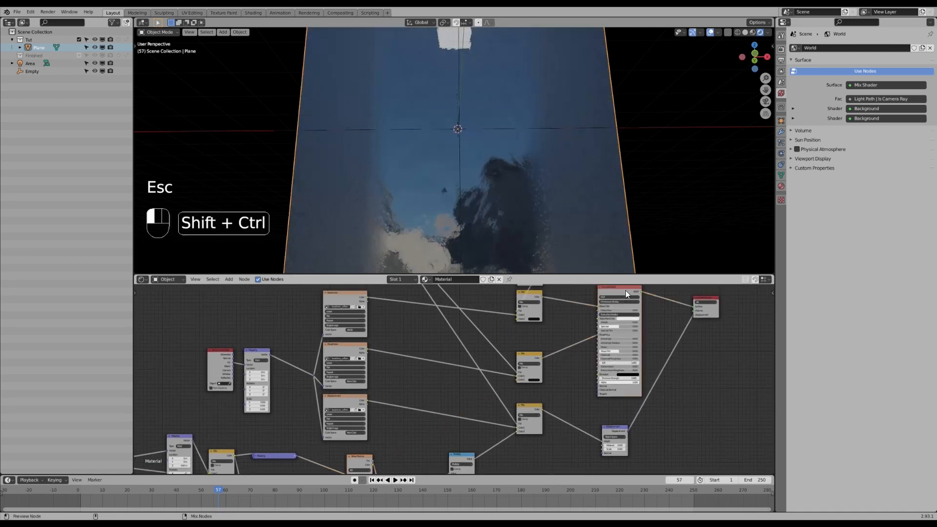
pyautogui.scroll(4, 481, 356)
pyautogui.scroll(2, 475, 370)
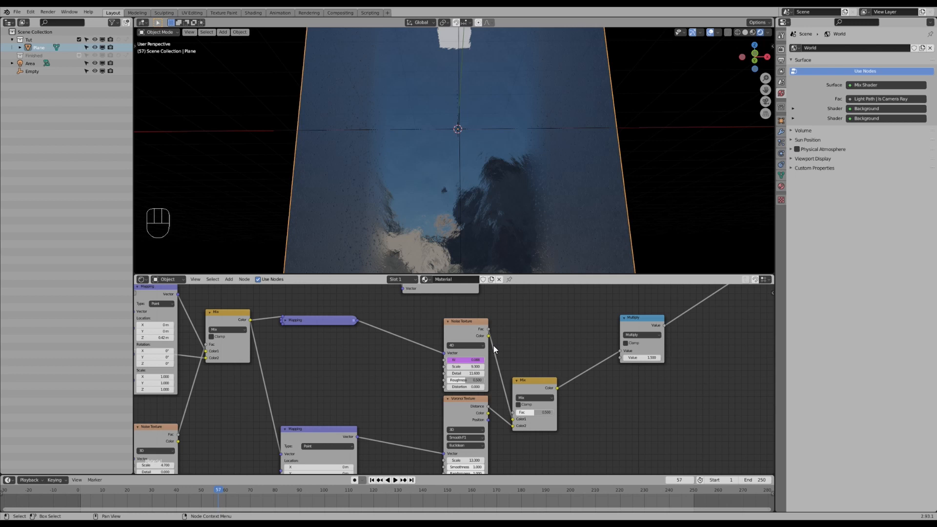
pyautogui.scroll(3, 493, 346)
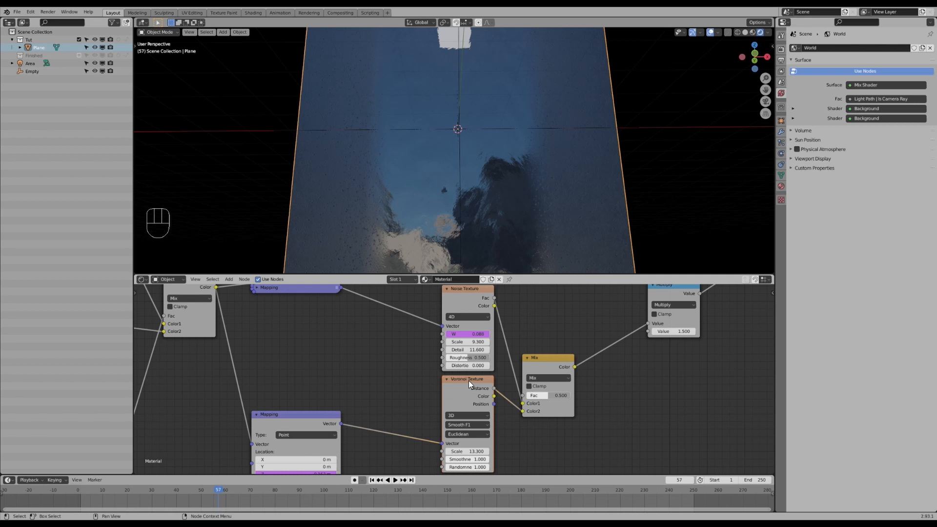
# - Set the Noise Texture back to 3D and play the animation
pyautogui.click(468, 317)
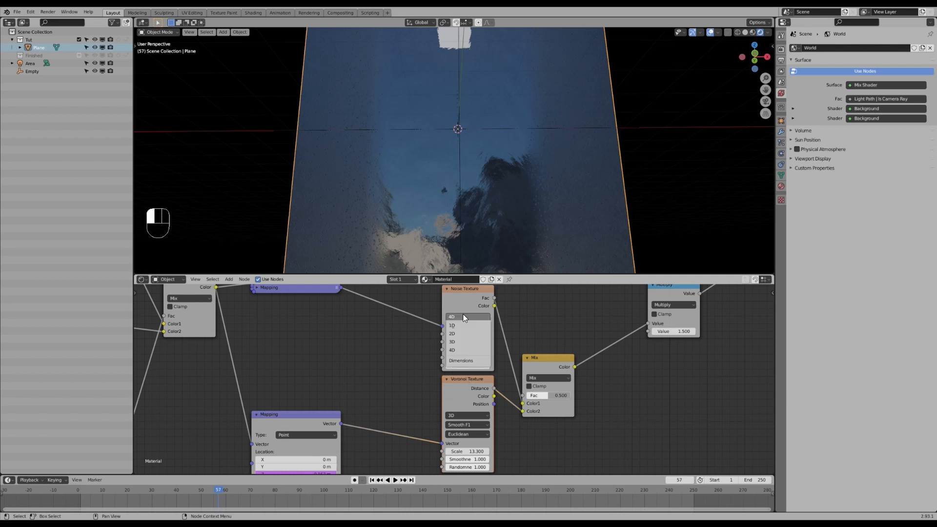
pyautogui.click(456, 342)
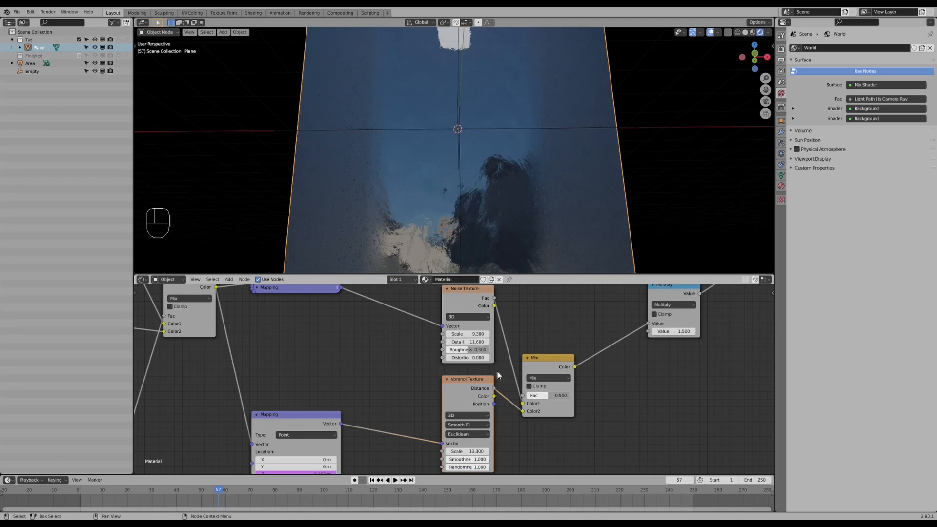
pyautogui.press('space')
pyautogui.press('Escape')
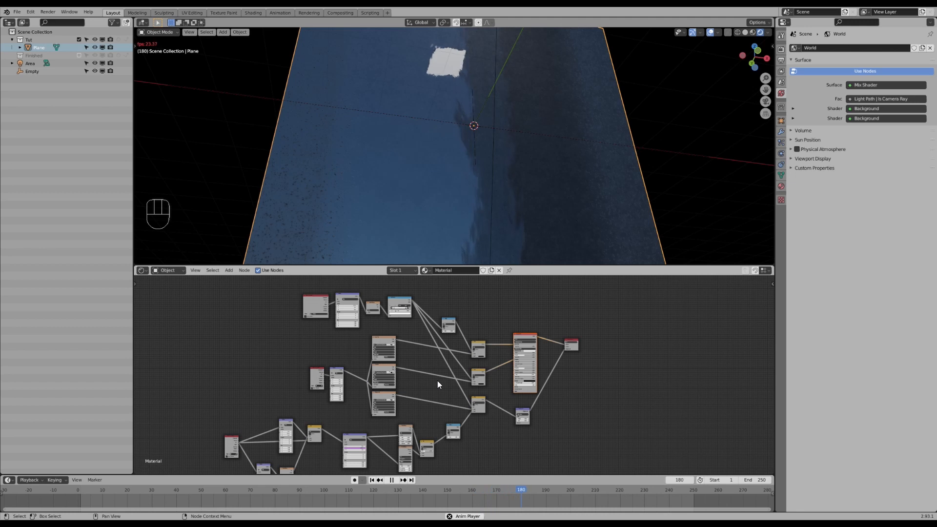
# - Enlarge the viewport and lower the Noise Texture's Detail value
pyautogui.moveTo(547, 265); pyautogui.dragTo(548, 317)
pyautogui.moveTo(531, 250); pyautogui.dragTo(506, 200, button='middle')
pyautogui.scroll(1, 456, 425)
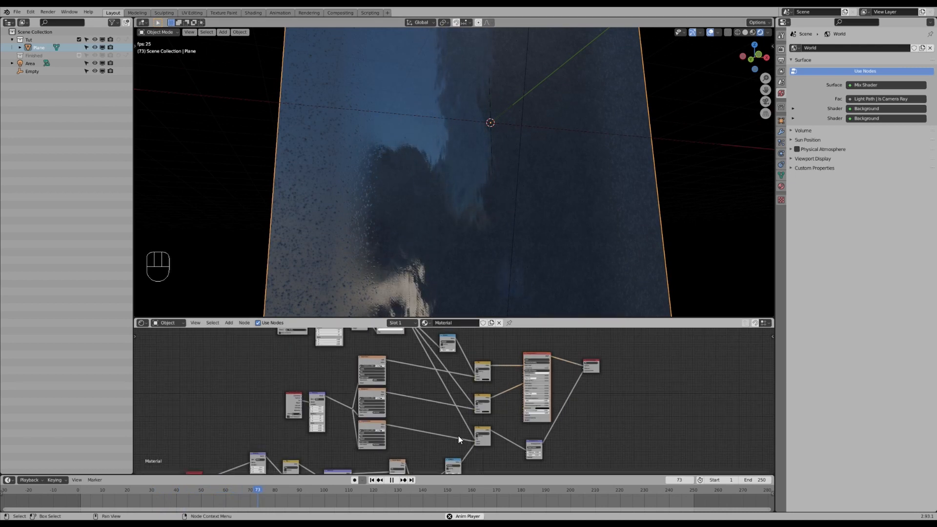
pyautogui.scroll(2, 463, 415)
pyautogui.scroll(2, 470, 402)
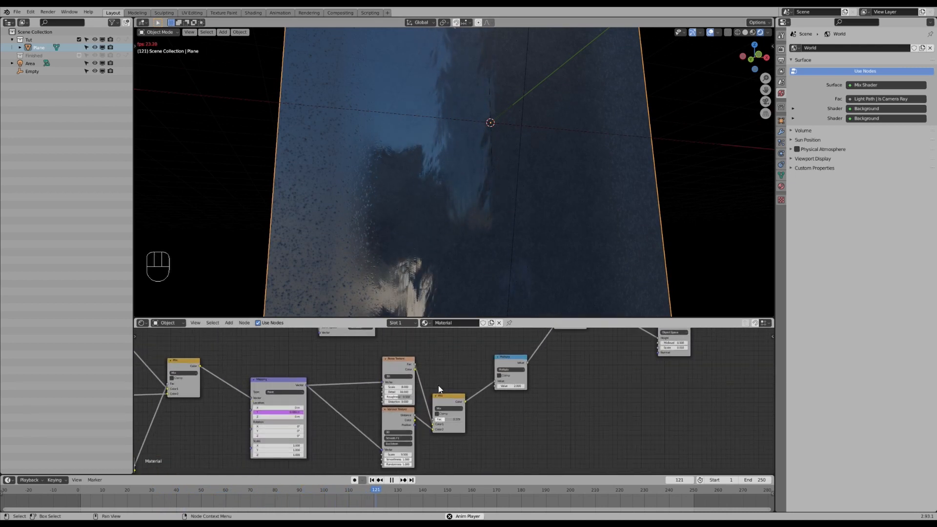
pyautogui.scroll(1, 438, 385)
pyautogui.moveTo(389, 391); pyautogui.dragTo(356, 391)
# - Select the Empty, then move and rescale it to shift the gradient band across the plane
pyautogui.scroll(-2, 411, 385)
pyautogui.scroll(-8, 415, 372)
pyautogui.moveTo(434, 358); pyautogui.dragTo(434, 384, button='middle')
pyautogui.click(534, 124)
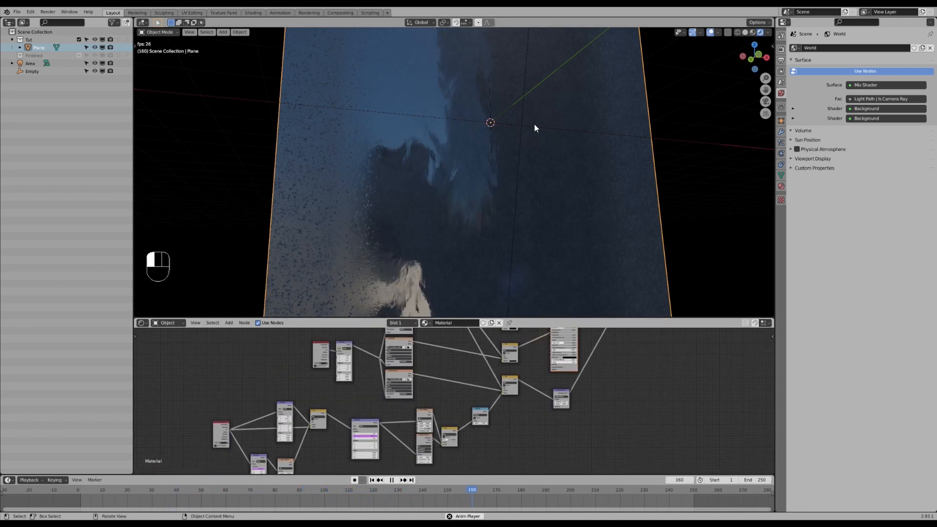
pyautogui.press('s')
pyautogui.press('z')
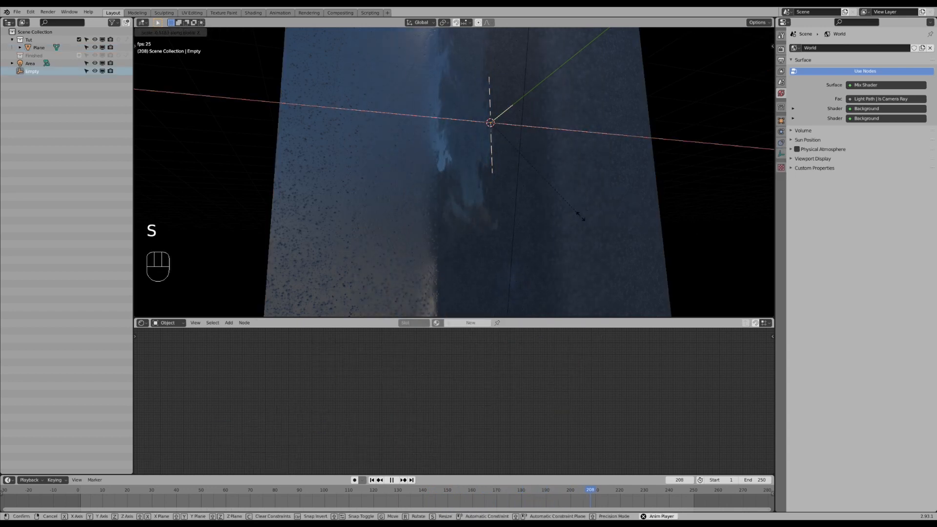
pyautogui.press('g')
pyautogui.click(585, 237)
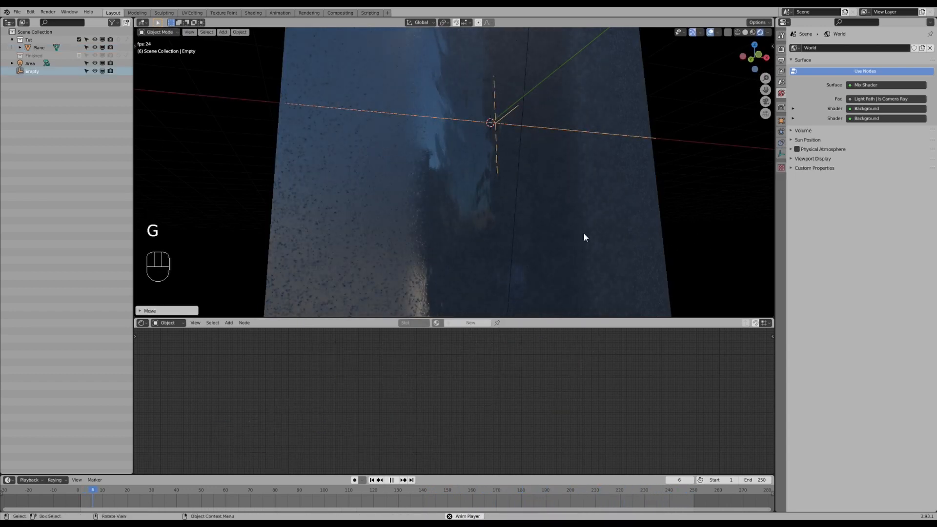
pyautogui.press('s')
pyautogui.click(548, 250)
# - Reselect the plane and move the ColorRamp stops to about 0.036 and 0.833 positions
pyautogui.click(547, 252)
pyautogui.moveTo(463, 406); pyautogui.dragTo(459, 425, button='middle')
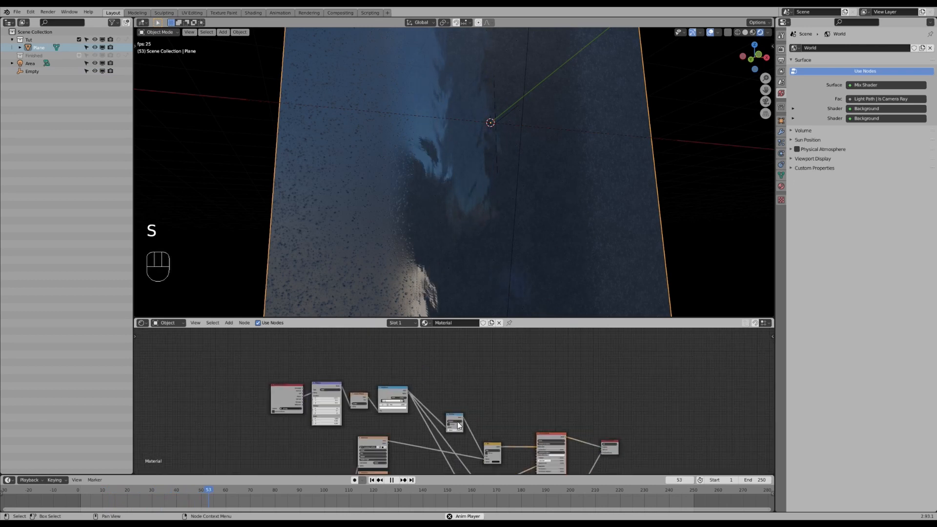
pyautogui.scroll(5, 458, 425)
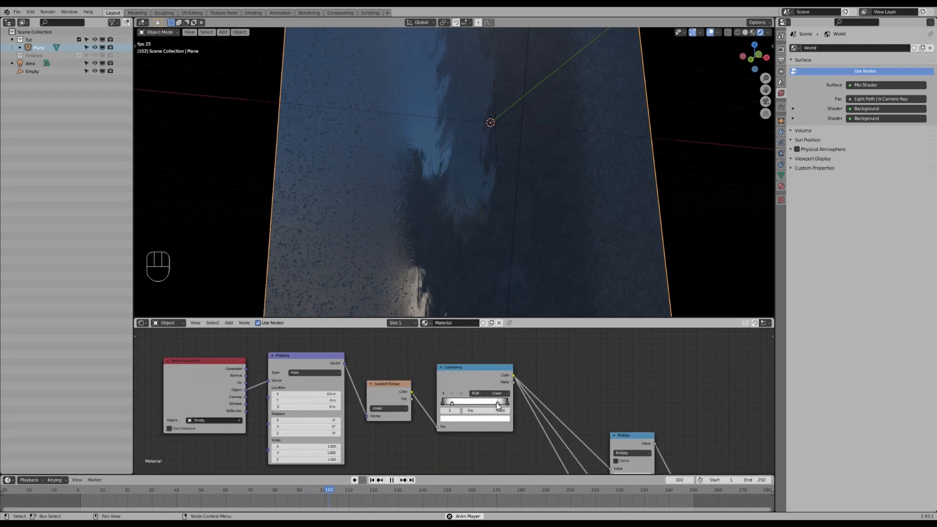
pyautogui.scroll(1, 453, 402)
pyautogui.moveTo(452, 403)
pyautogui.mouseDown()
pyautogui.moveTo(473, 404)
pyautogui.moveTo(462, 404)
pyautogui.mouseUp()
pyautogui.scroll(4, 438, 274)
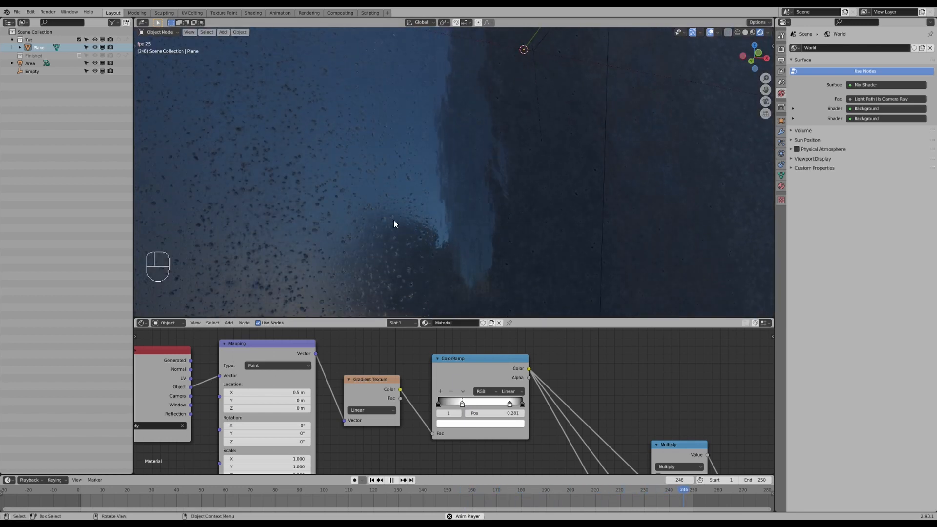
pyautogui.click(443, 403)
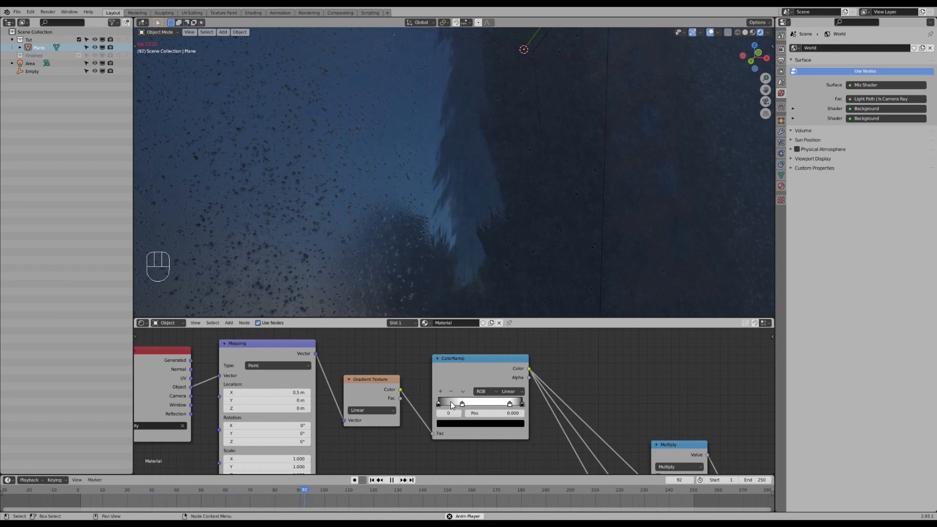
pyautogui.moveTo(449, 400); pyautogui.dragTo(440, 400)
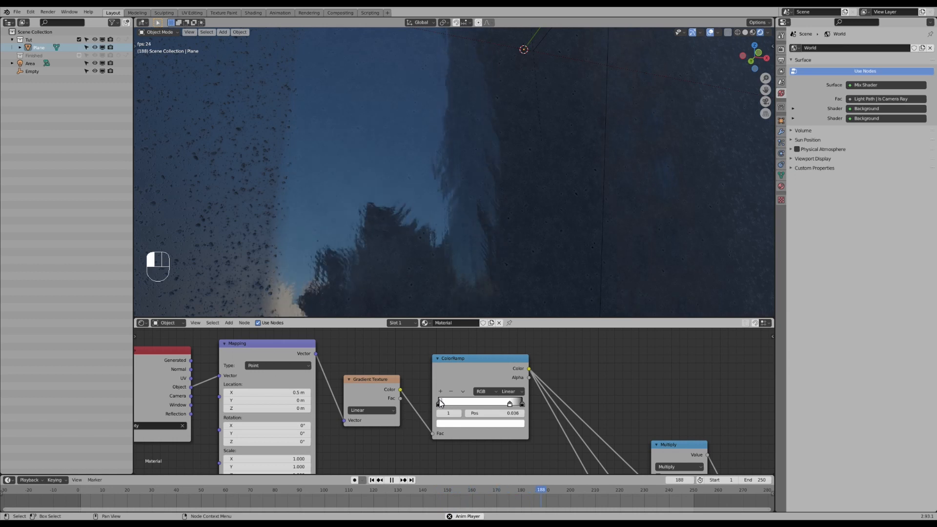
pyautogui.moveTo(510, 402); pyautogui.dragTo(517, 402)
# - Examine the plane's updated blended material in the viewport and node tree
pyautogui.scroll(-5, 517, 257)
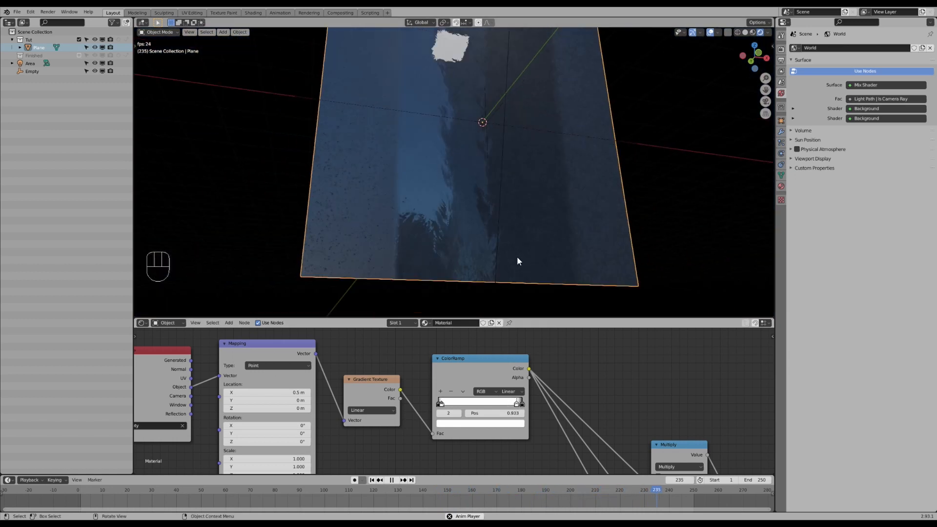
pyautogui.scroll(-1, 518, 257)
pyautogui.moveTo(552, 222)
pyautogui.mouseDown(button='middle')
pyautogui.moveTo(537, 221)
pyautogui.moveTo(549, 225)
pyautogui.mouseUp(button='middle')
pyautogui.scroll(-3, 575, 370)
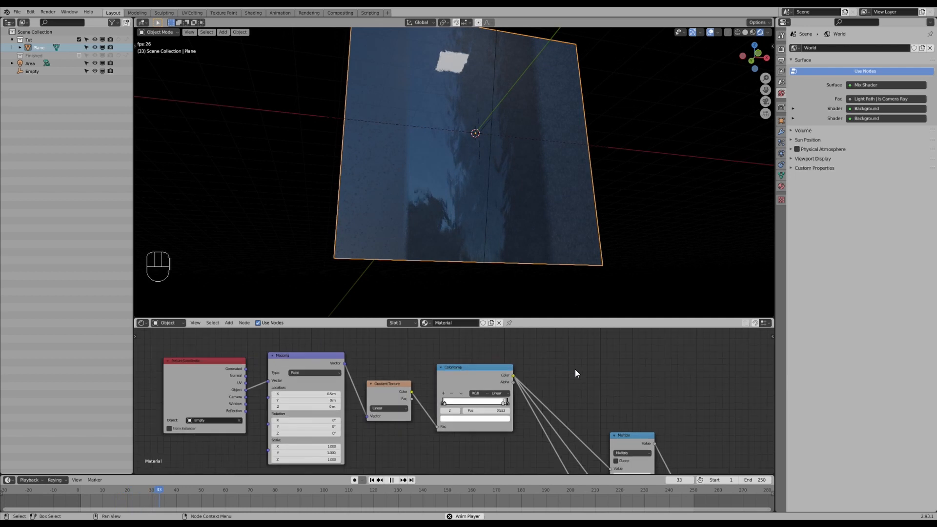
pyautogui.scroll(-5, 574, 372)
pyautogui.moveTo(563, 444); pyautogui.dragTo(568, 330, button='middle')
pyautogui.moveTo(594, 449); pyautogui.dragTo(528, 400, button='middle')
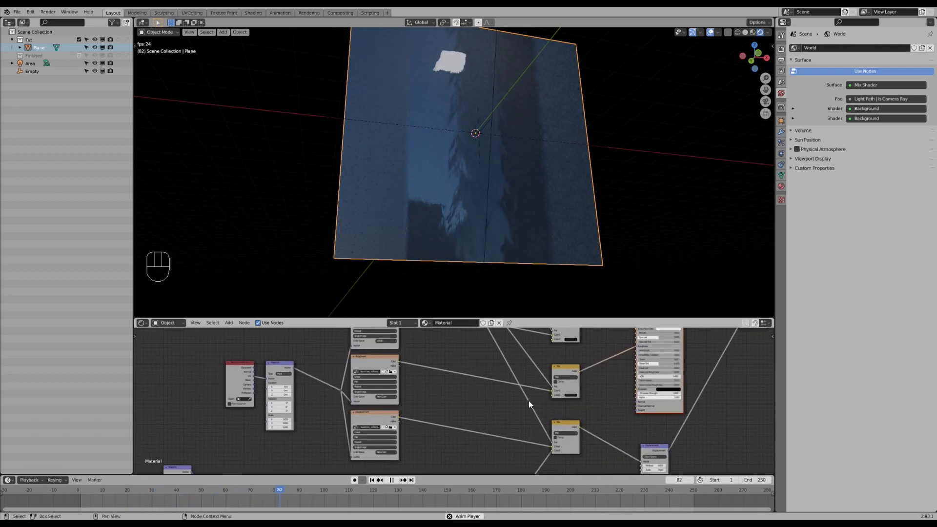